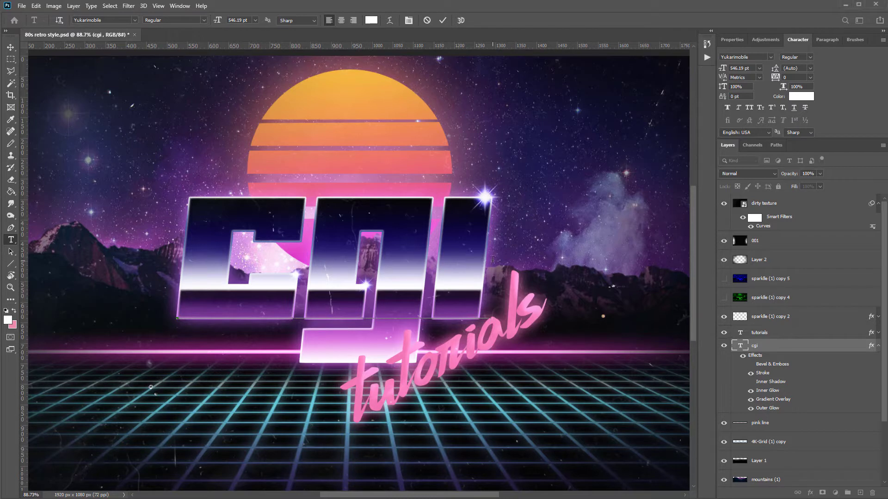
Step: Replace the cgi logo word with the creator's name and switch to the 80s logo search results
key("BackSpace")
key("BackSpace")
key("BackSpace")
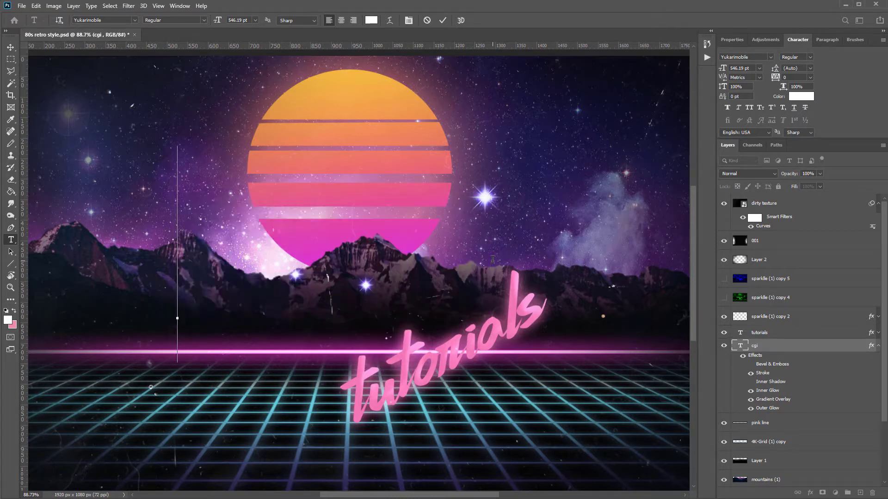
type("ben")
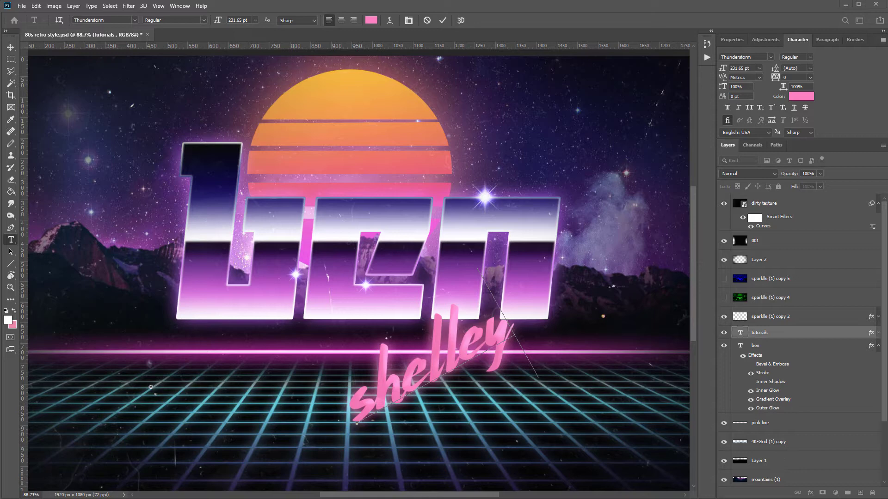
key("alt+Tab")
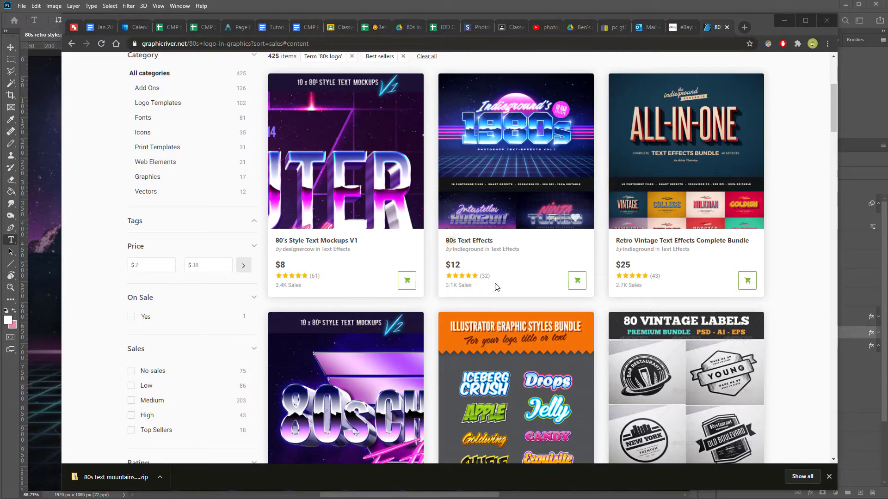
Step: Cycle past the price calculator back to the Photoshop logo document
key("alt+Tab")
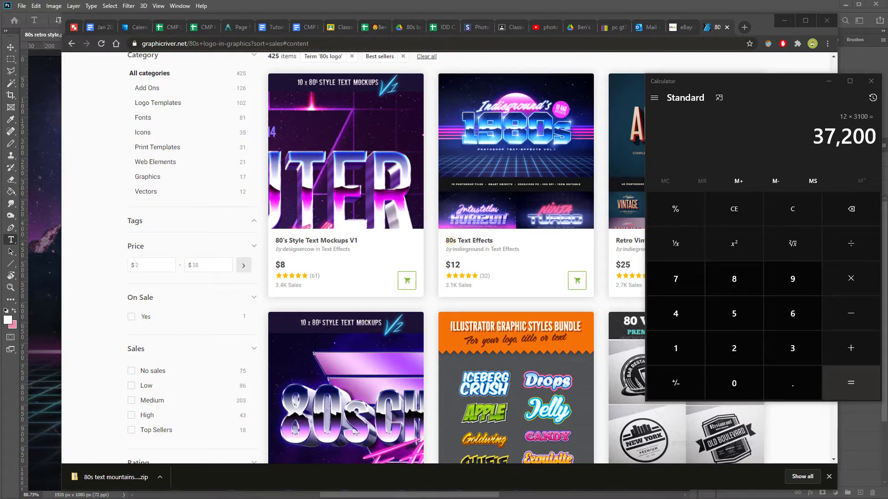
key("alt+Tab")
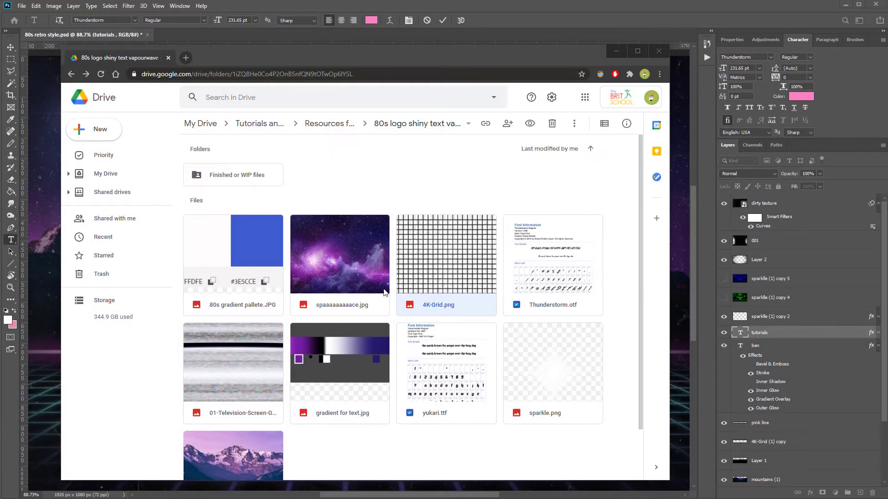
scroll(382, 287, "down", 2)
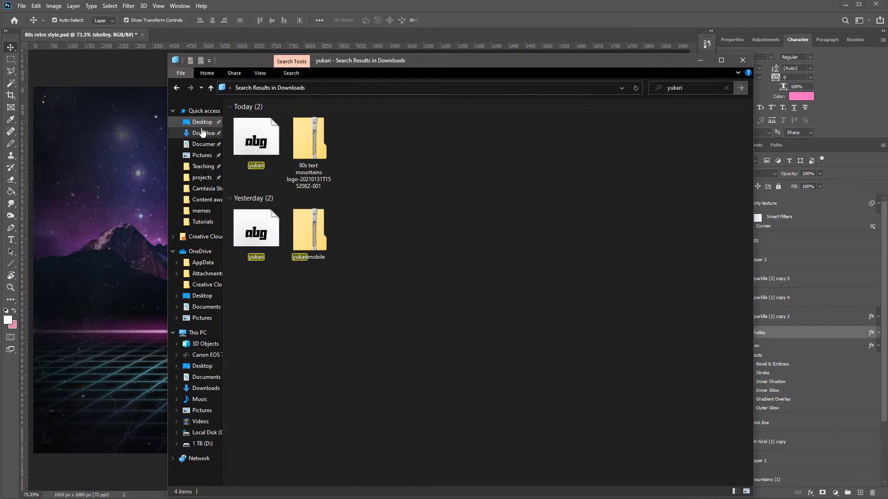
Step: Preview the Yukarimobile font file and decline replacing the already-installed font
double_click(254, 134)
left_click_drag(279, 145, 218, 109)
left_click(133, 132)
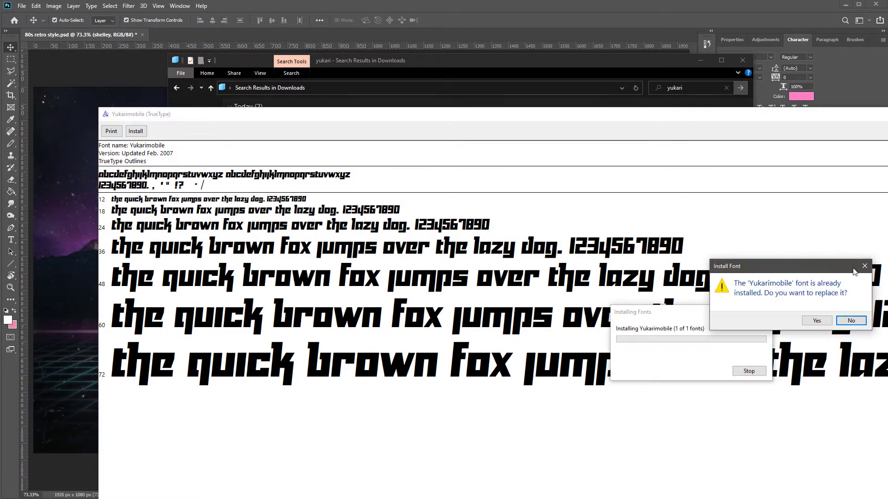
left_click(864, 266)
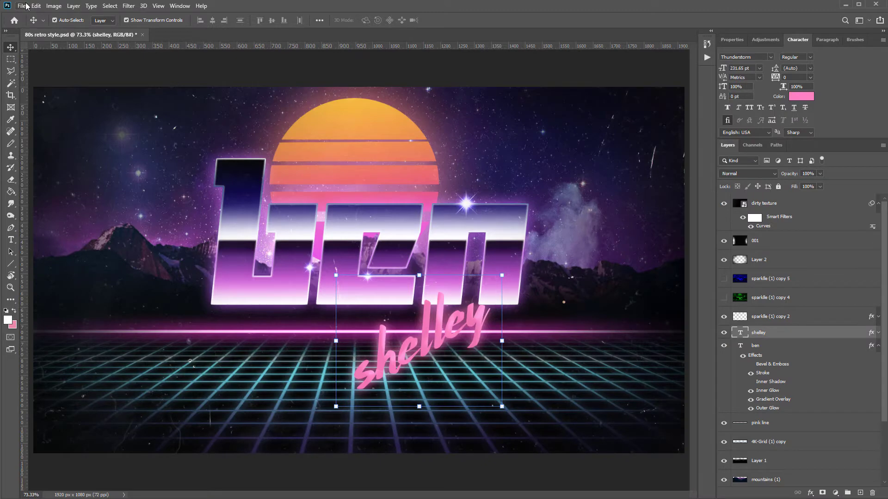
Step: Make a new document with width 1920 and height 1080 pixels via File > New
left_click(21, 6)
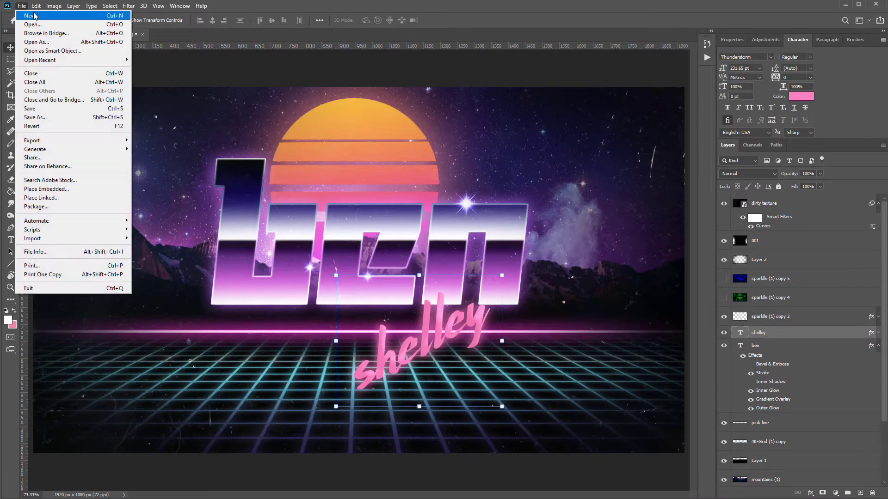
left_click(33, 15)
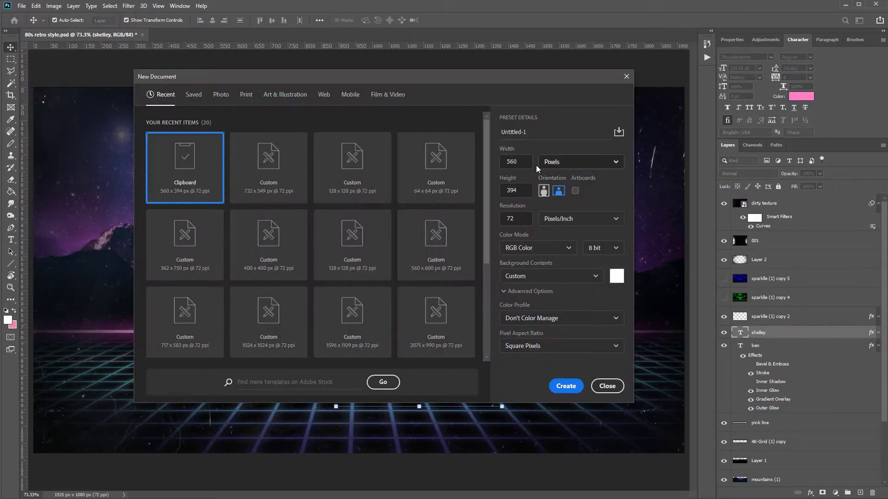
double_click(513, 161)
type("1920")
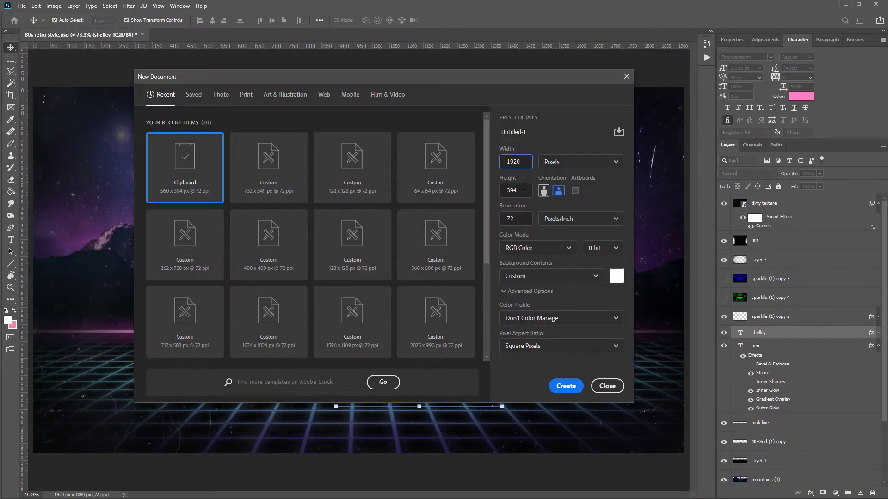
left_click(518, 190)
left_click_drag(493, 187, 470, 179)
left_click(588, 193)
left_click(572, 386)
Step: Glance at the 80'S Graphic Style item page in the browser, then minimize it
key("alt+Tab")
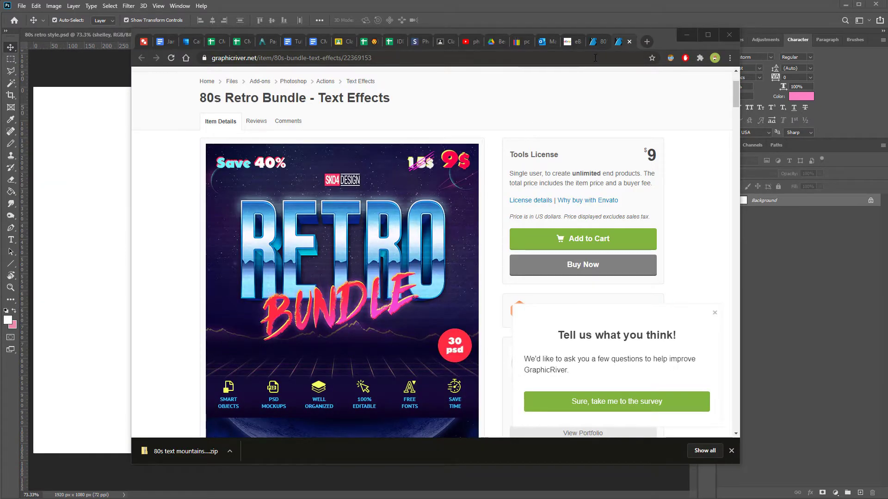
left_click(596, 42)
scroll(414, 251, "down", 3)
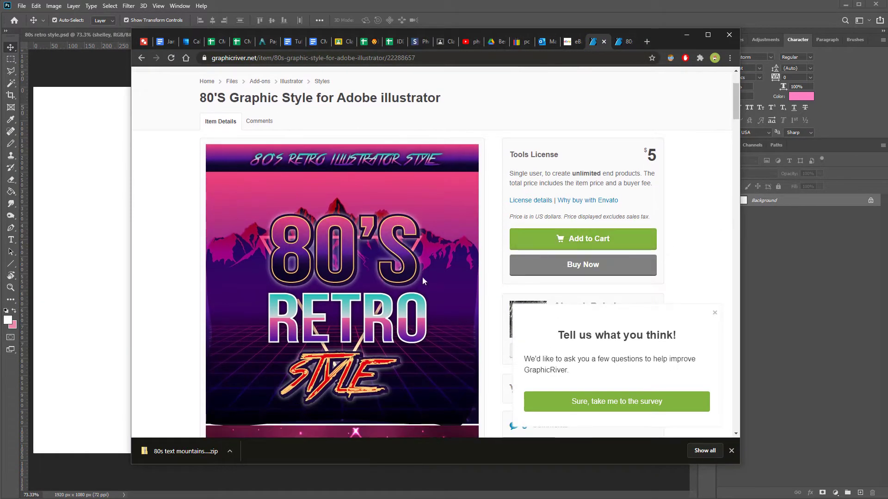
left_click(686, 35)
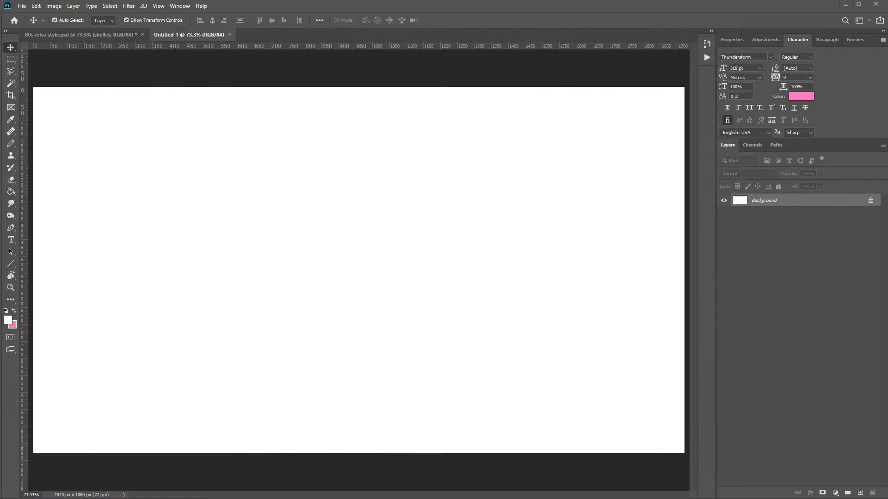
Step: Drag the mountains image from File Explorer onto the canvas and commit the placement
key("alt+Tab")
left_click_drag(587, 176, 388, 210)
left_click_drag(459, 286, 430, 151)
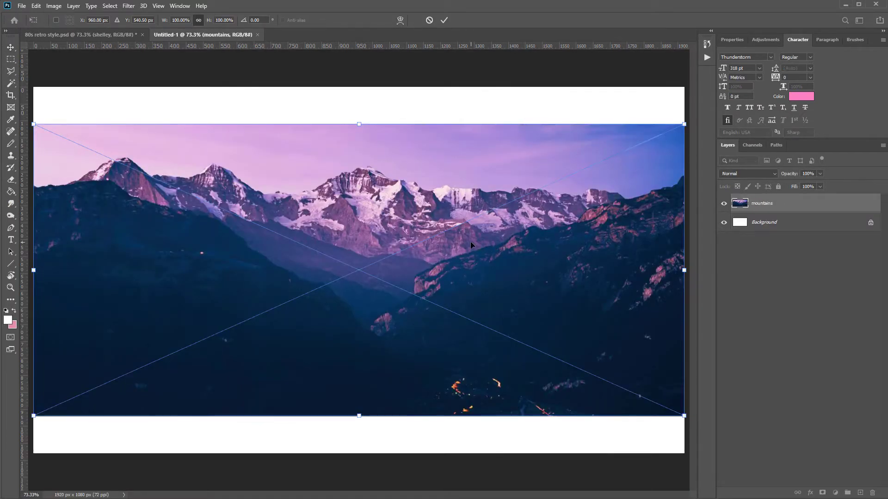
key("ctrl+minus")
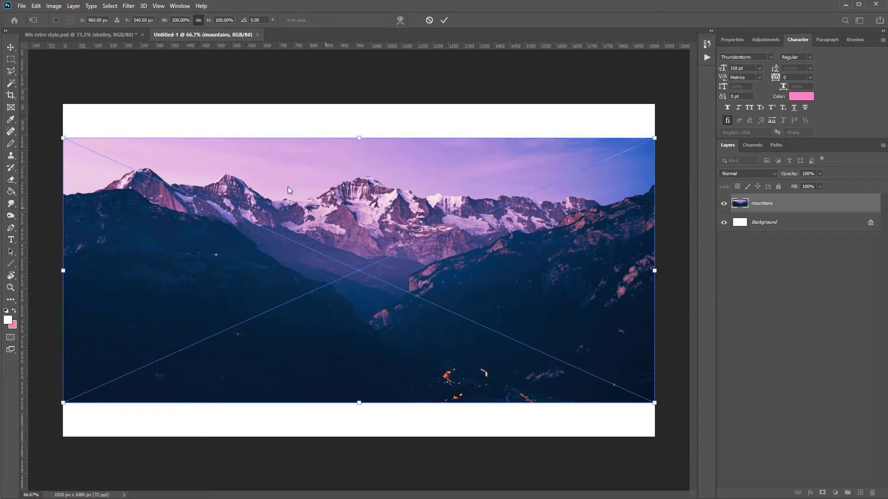
left_click(10, 47)
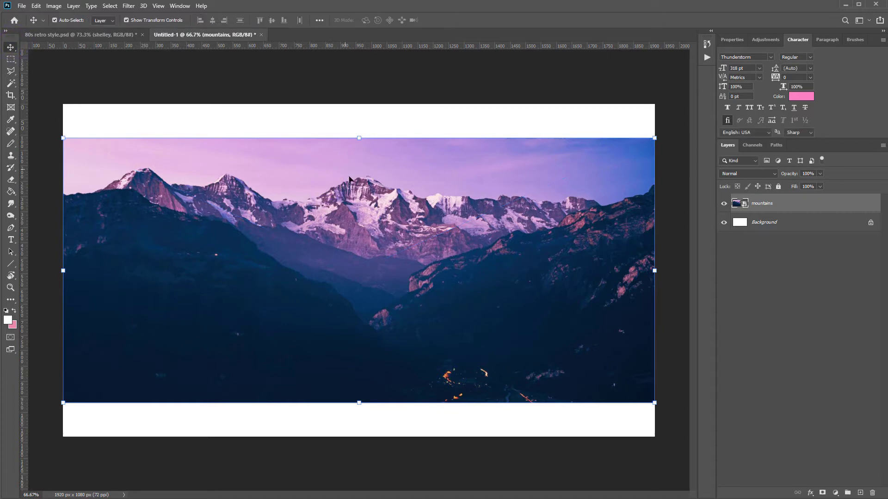
Step: Move the mountains down to the canvas bottom and nudge them into position
left_click(355, 192)
left_click_drag(355, 192, 379, 225)
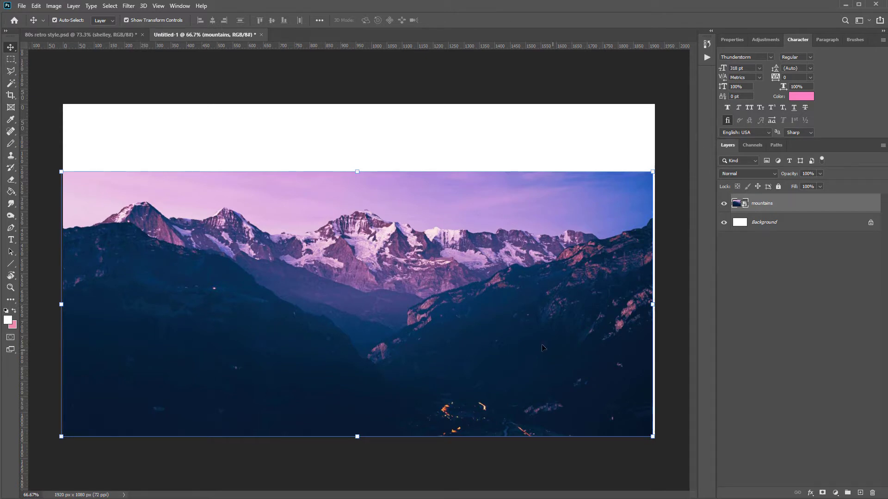
left_click_drag(544, 348, 544, 348)
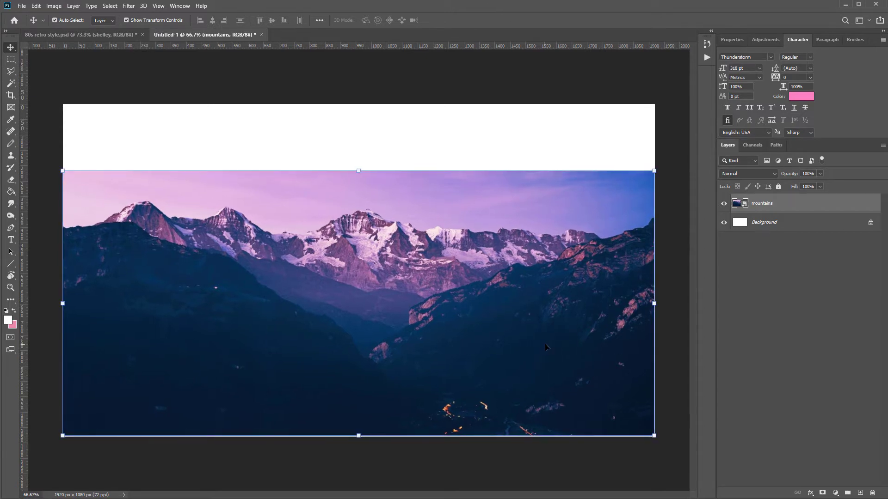
key("Down")
key("Down")
key("Right")
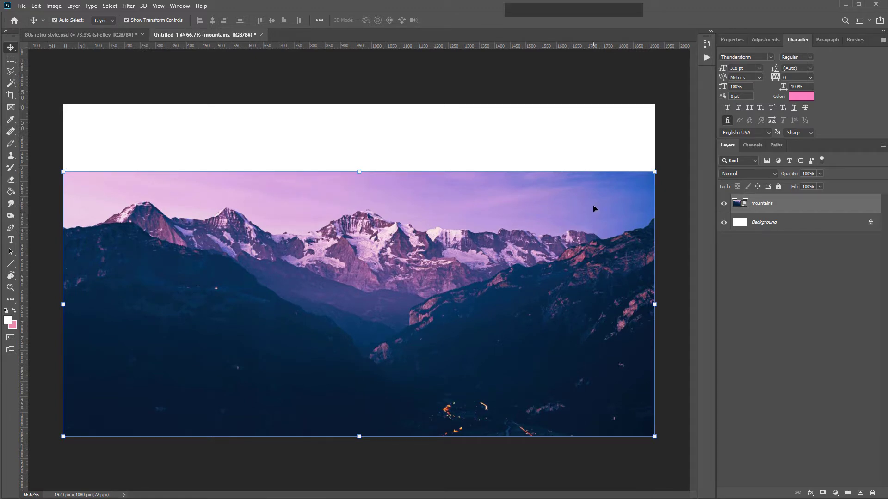
Step: Rasterize the mountains smart object, then eyedrop the lavender sky as foreground colour
right_click(782, 203)
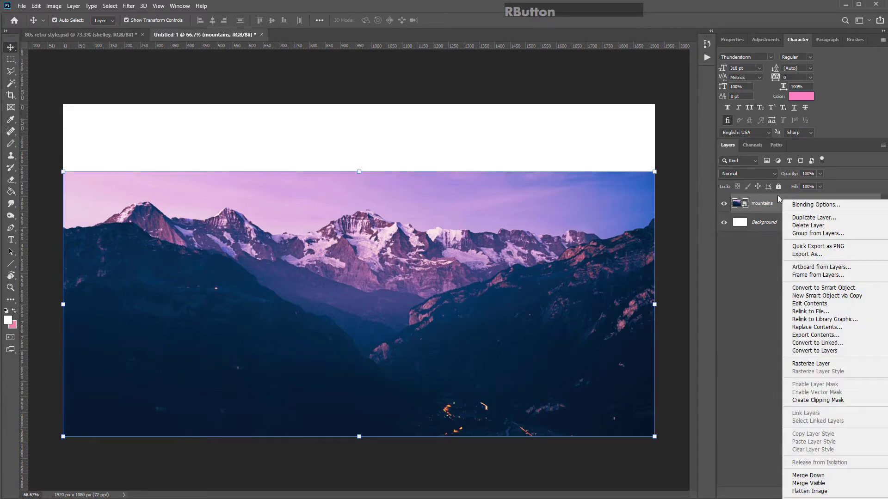
left_click(814, 363)
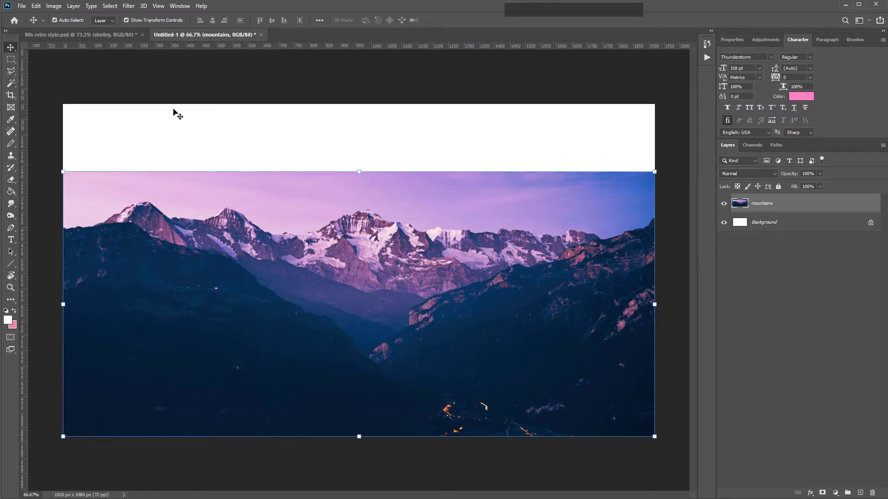
left_click(39, 6)
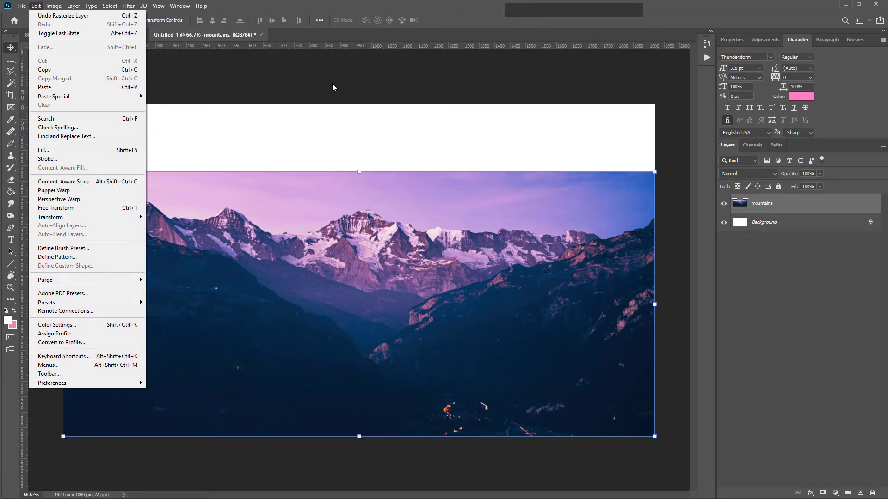
left_click(318, 37)
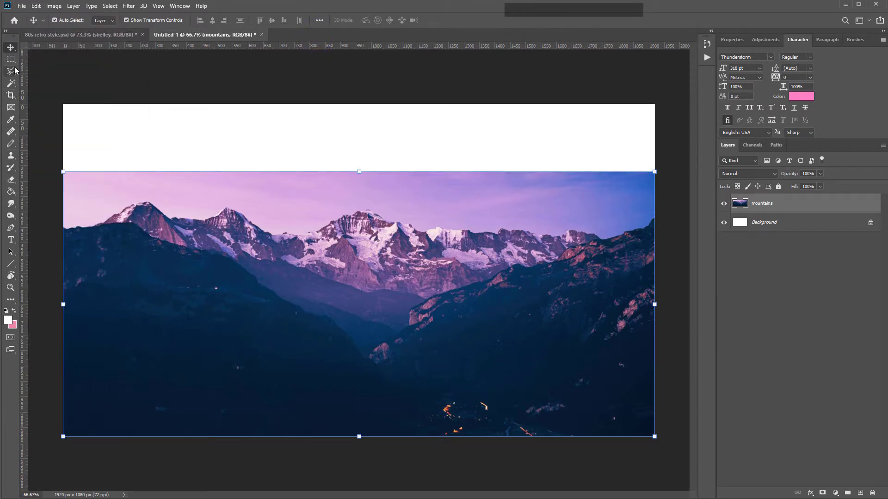
left_click(630, 192)
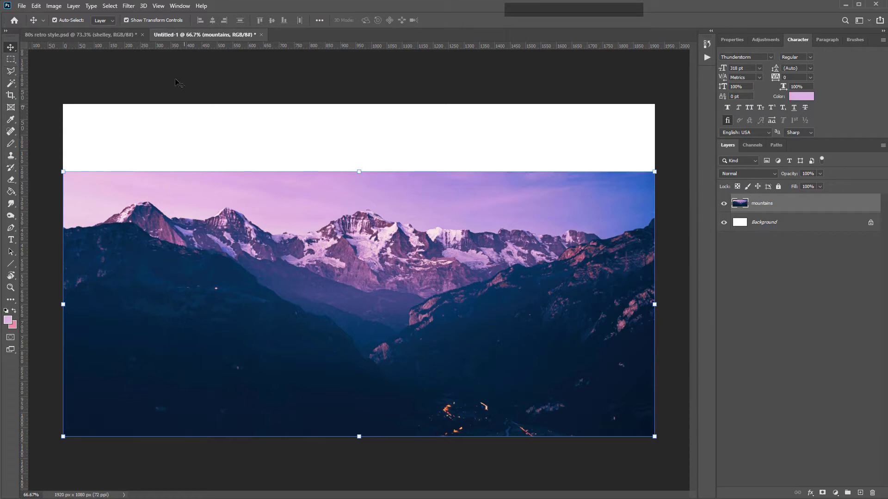
Step: Try a Color Range sky selection with lower fuzziness and added samples, then cancel it
left_click(110, 6)
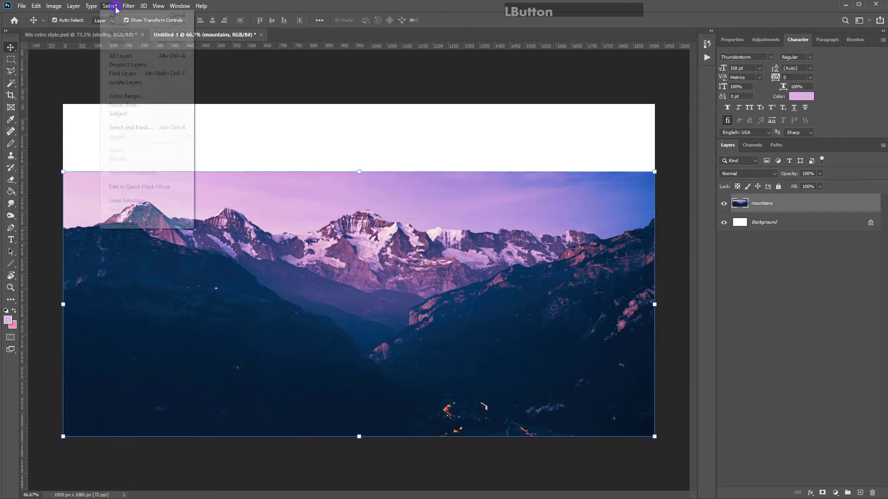
left_click(141, 94)
left_click(308, 198)
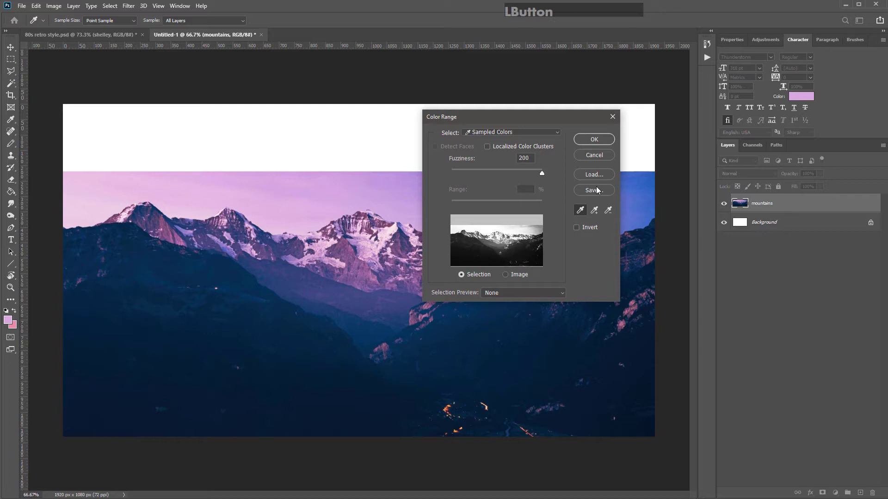
left_click(337, 199)
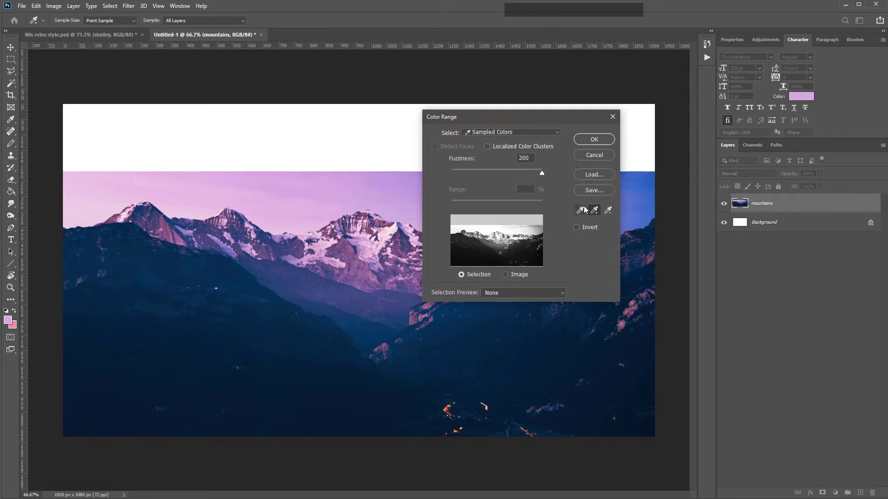
left_click_drag(542, 173, 460, 172)
left_click(326, 192)
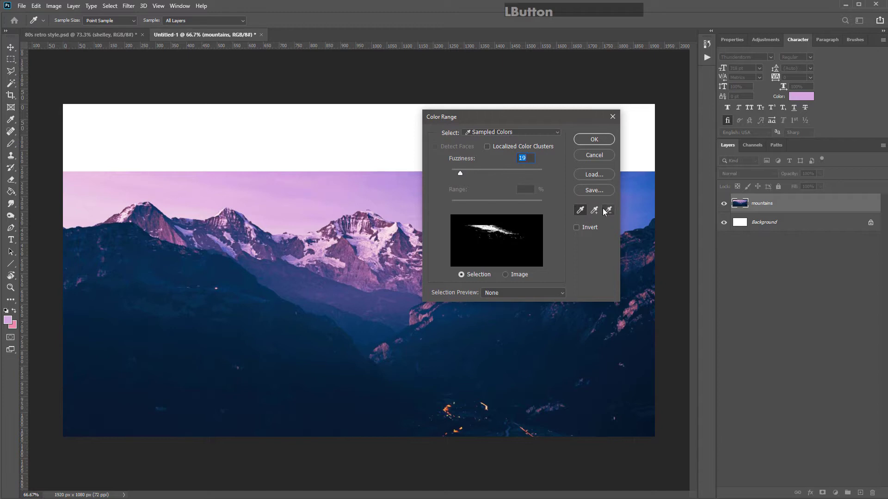
left_click(594, 210)
left_click(330, 193)
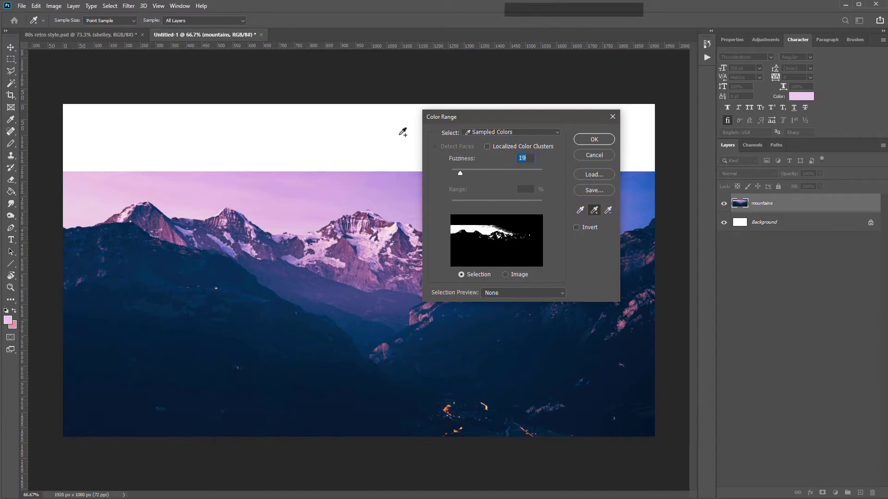
left_click(596, 157)
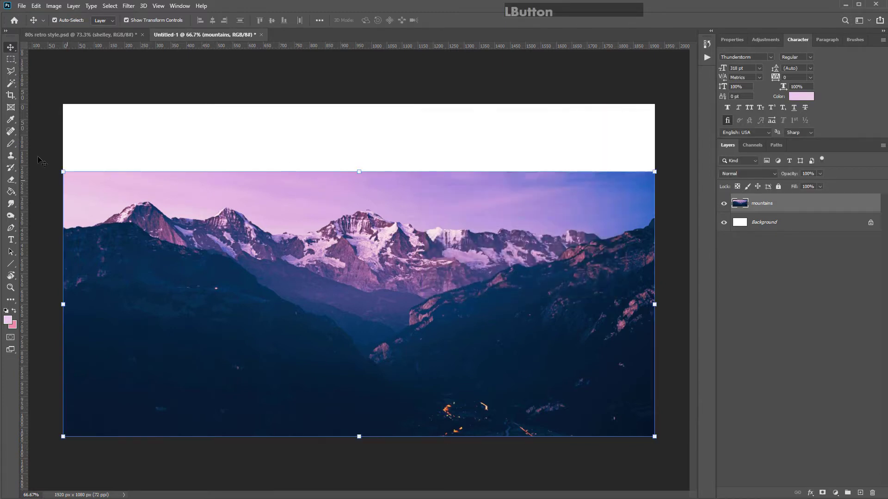
Step: Choose the Quick Selection Tool and brush across the sky to select it
left_click(11, 84)
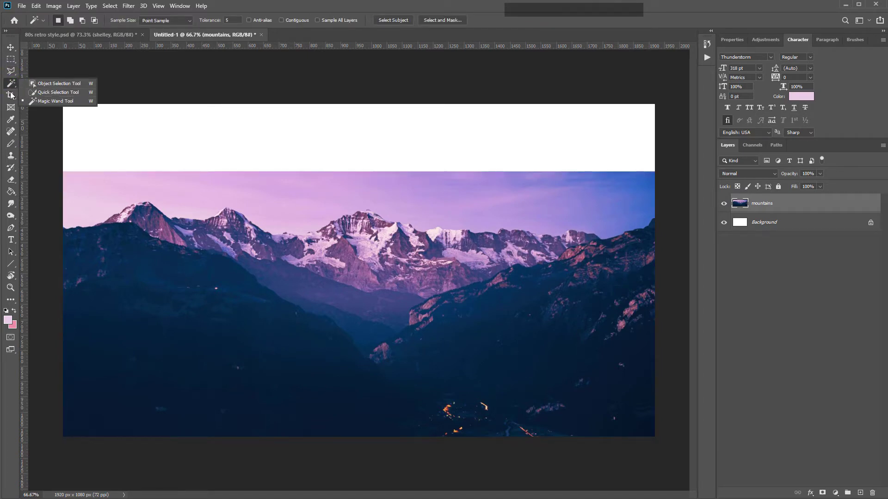
left_click(71, 92)
left_click(13, 85)
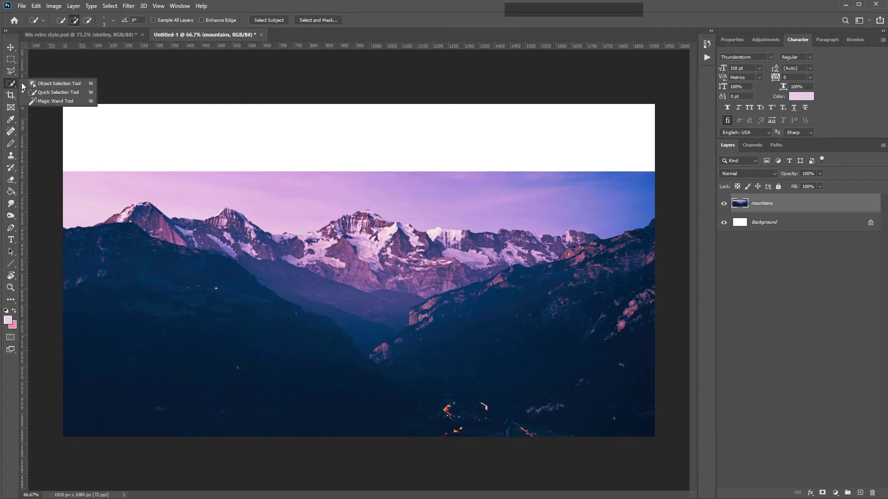
left_click(56, 91)
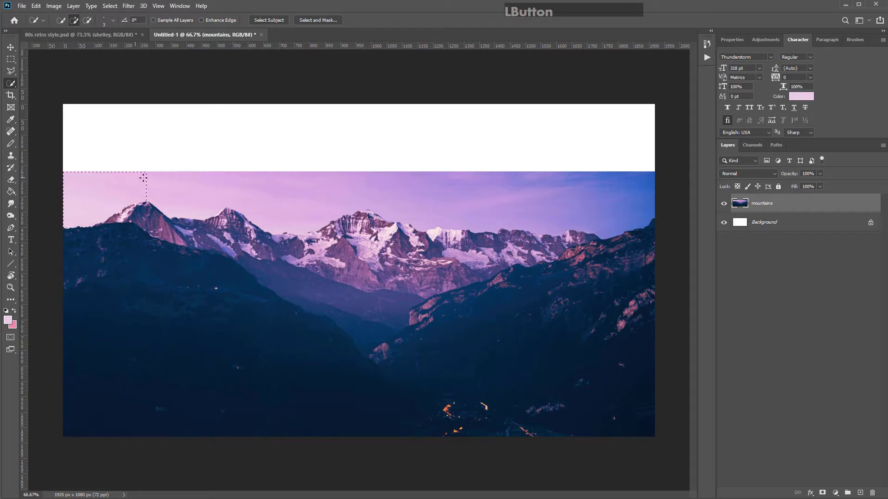
left_click_drag(144, 177, 328, 184)
left_click_drag(389, 186, 390, 185)
key("ctrl+0")
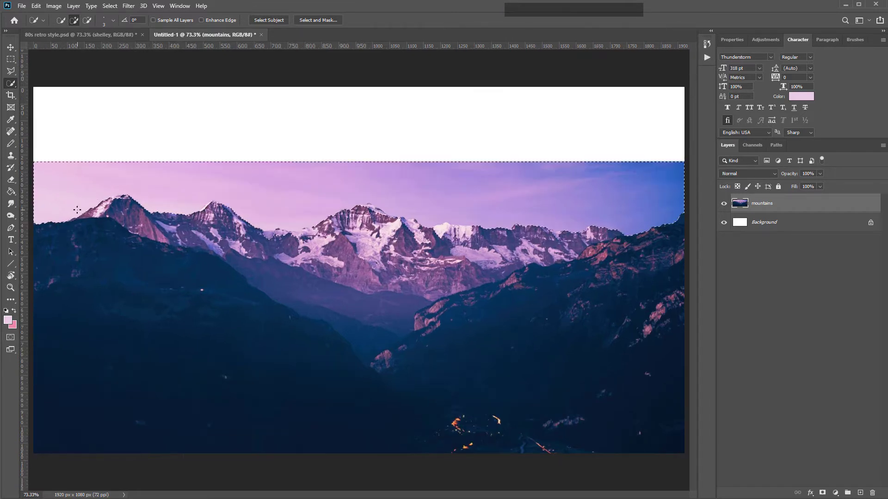
scroll(454, 217, "up", 4)
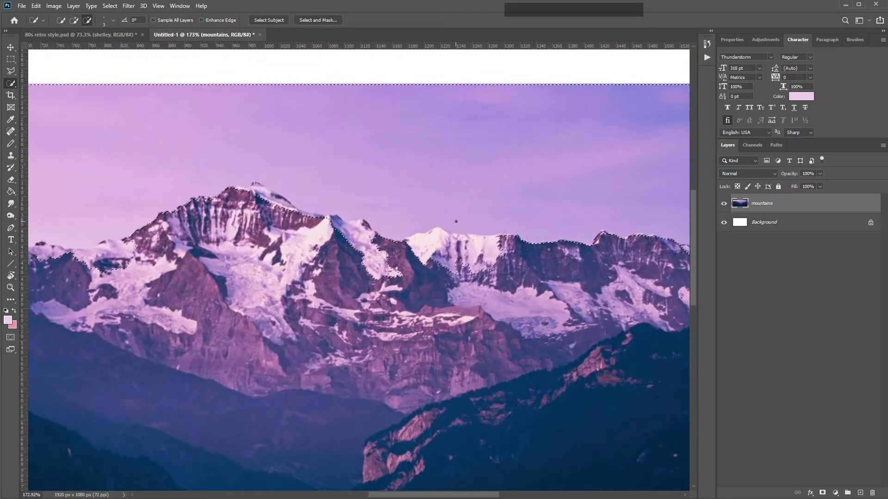
scroll(493, 396, "down", 3)
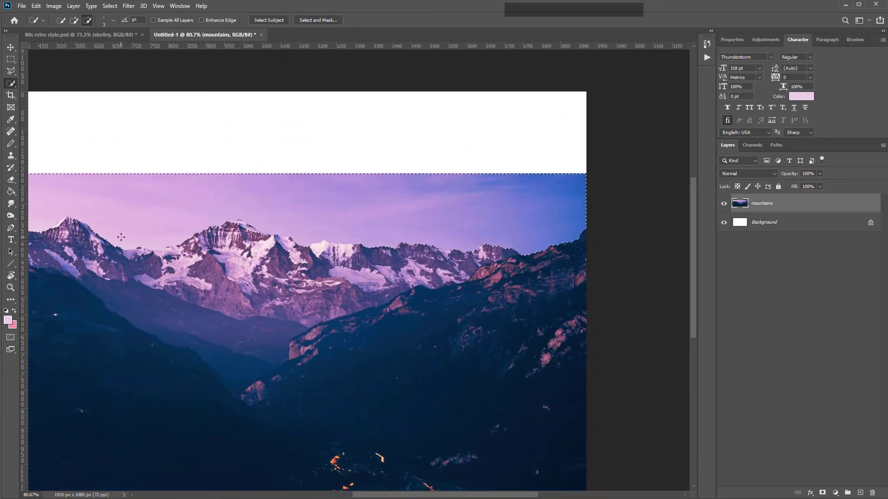
scroll(493, 396, "up", 3)
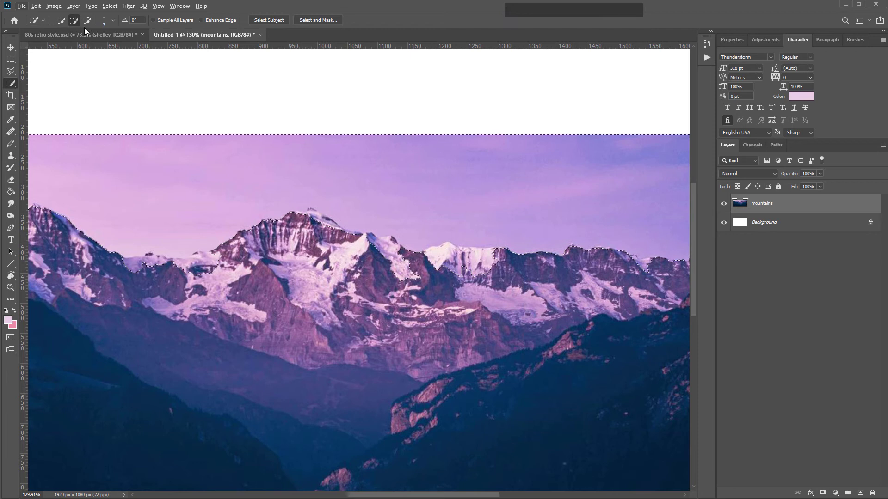
Step: Alt-brush to trim the selection off the central peak, snowy summit and right ridge
key("alt")
left_click(311, 214, "alt")
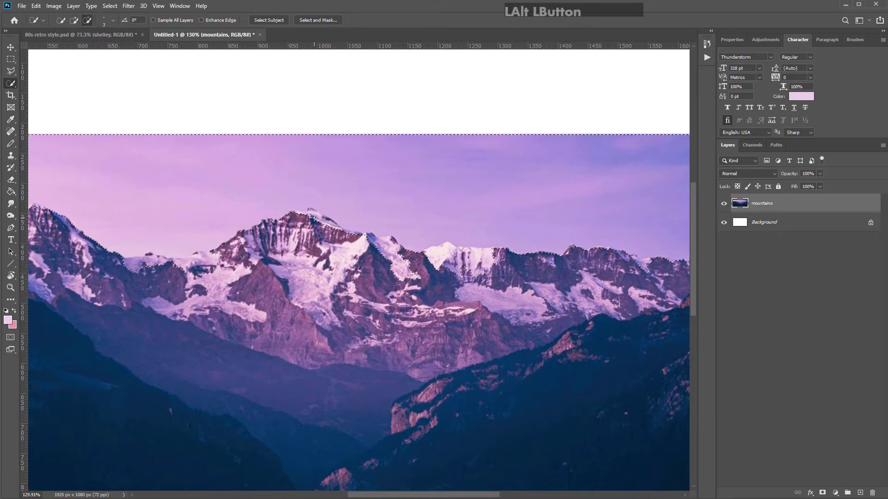
scroll(311, 214, "up", 6, "alt")
scroll(323, 251, "up", 1, "alt")
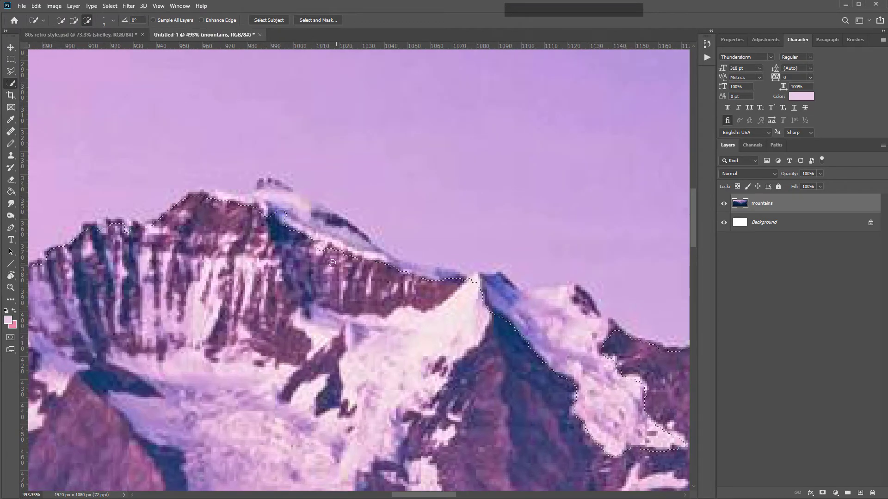
left_click(255, 194, "alt")
mouse_move(254, 194)
left_mouse_down()
mouse_move(241, 201)
mouse_move(266, 207)
left_mouse_up()
scroll(575, 97, "up", 1)
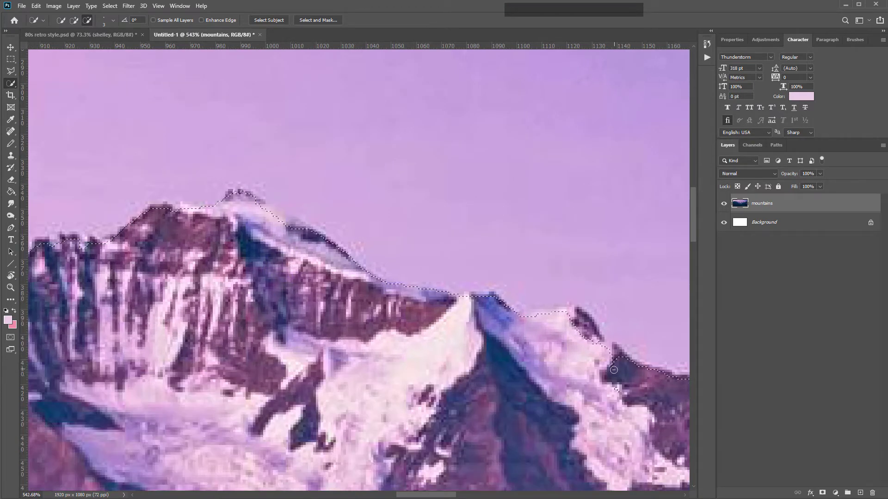
mouse_move(606, 370)
left_mouse_down()
mouse_move(599, 333)
mouse_move(579, 304)
mouse_move(541, 312)
mouse_move(465, 300)
left_mouse_up()
left_click(287, 228, "alt")
scroll(216, 272, "down", 3)
scroll(216, 272, "down", 2)
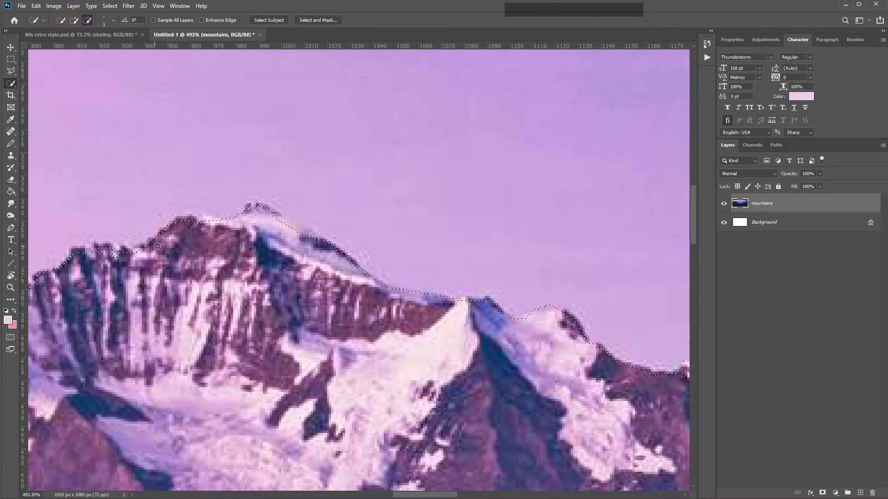
scroll(401, 312, "up", 4)
mouse_move(401, 312)
left_mouse_down()
mouse_move(388, 314)
mouse_move(366, 291)
left_mouse_up()
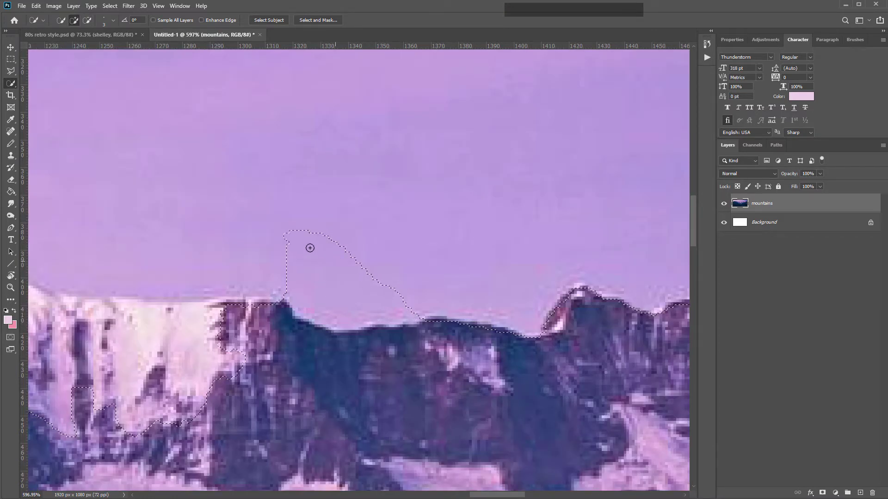
mouse_move(309, 248)
left_mouse_down()
mouse_move(351, 259)
mouse_move(361, 285)
mouse_move(344, 308)
mouse_move(410, 308)
mouse_move(379, 293)
mouse_move(401, 297)
mouse_move(408, 287)
mouse_move(336, 316)
left_mouse_up()
Step: Remove the white peak and tighten the selection along the right-hand peaks and valley
scroll(336, 317, "down", 1)
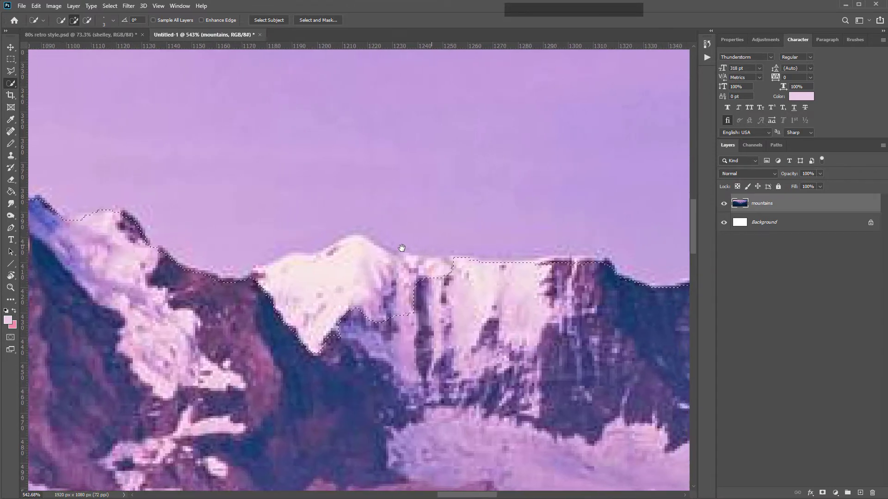
left_click_drag(412, 248, 430, 251)
mouse_move(407, 314)
left_mouse_down()
mouse_move(370, 330)
mouse_move(307, 328)
mouse_move(312, 288)
left_mouse_up()
scroll(313, 288, "down", 1)
scroll(354, 267, "up", 2)
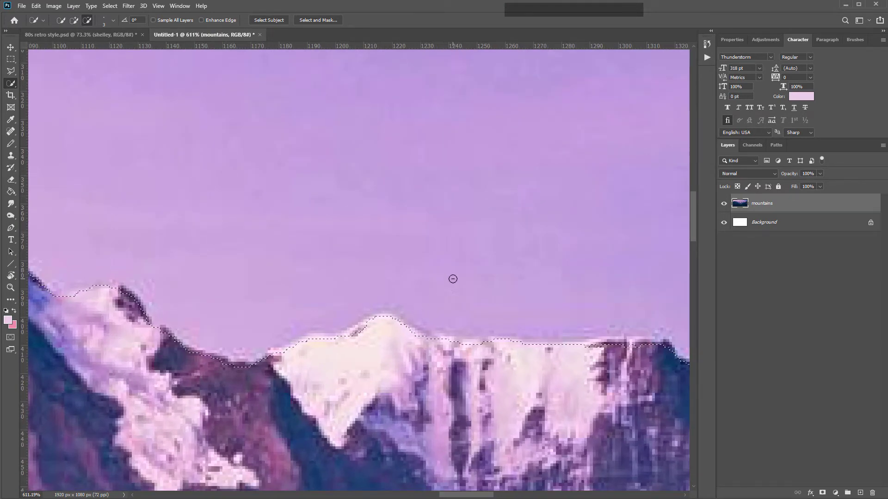
scroll(458, 296, "down", 8)
scroll(641, 320, "up", 5)
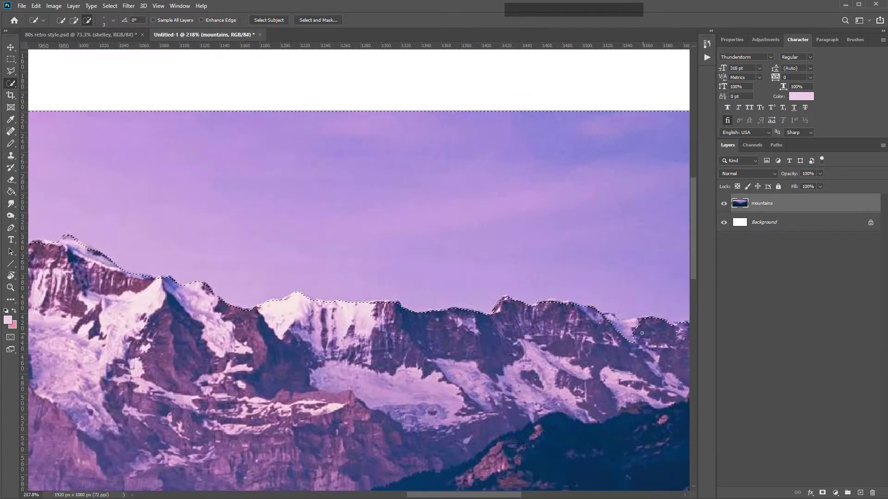
mouse_move(601, 335)
left_mouse_down()
mouse_move(611, 345)
mouse_move(629, 332)
left_mouse_up()
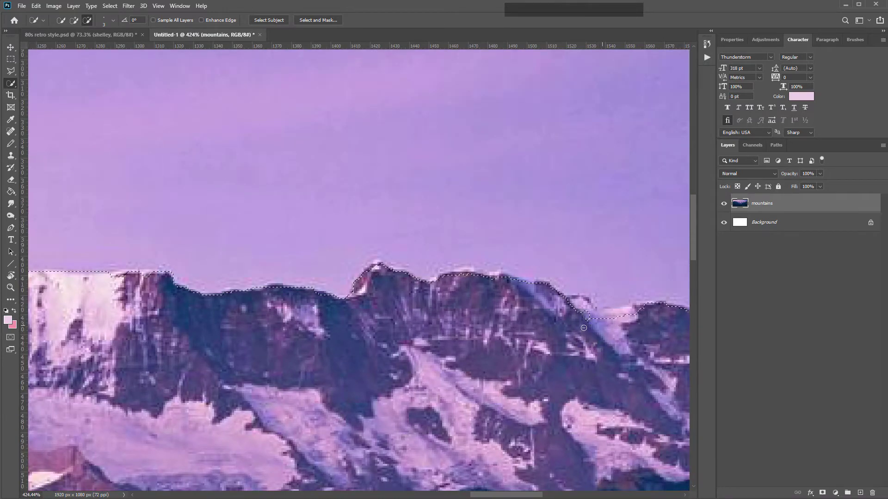
scroll(277, 304, "down", 3)
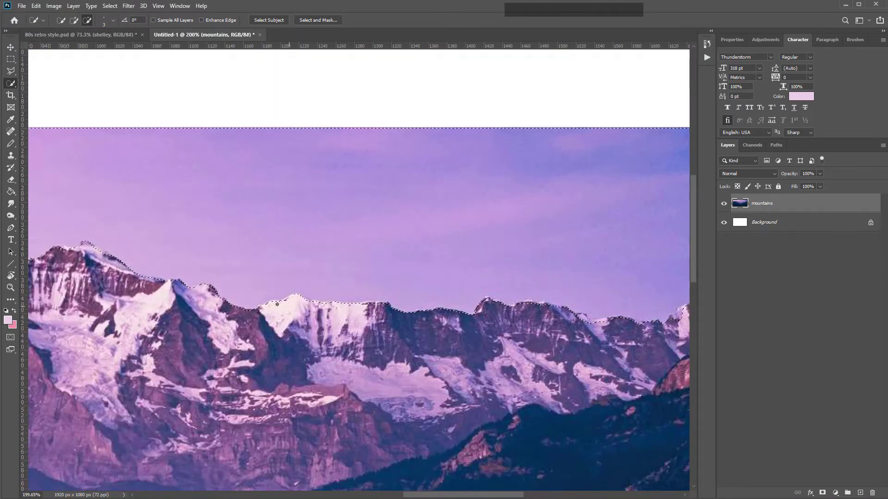
scroll(462, 251, "up", 2)
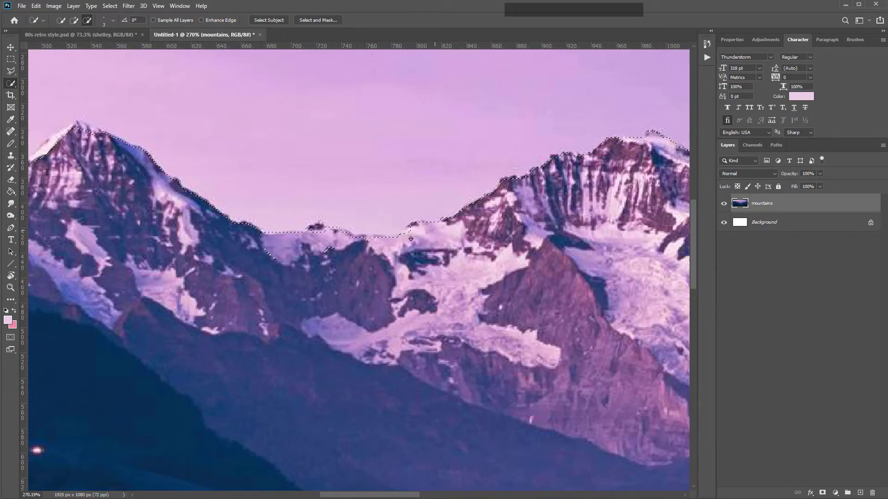
scroll(105, 188, "up", 2)
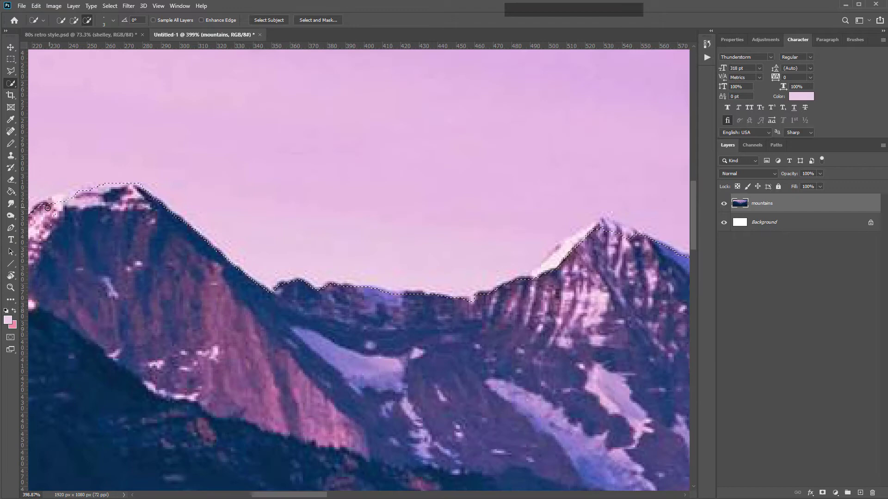
scroll(105, 187, "down", 4)
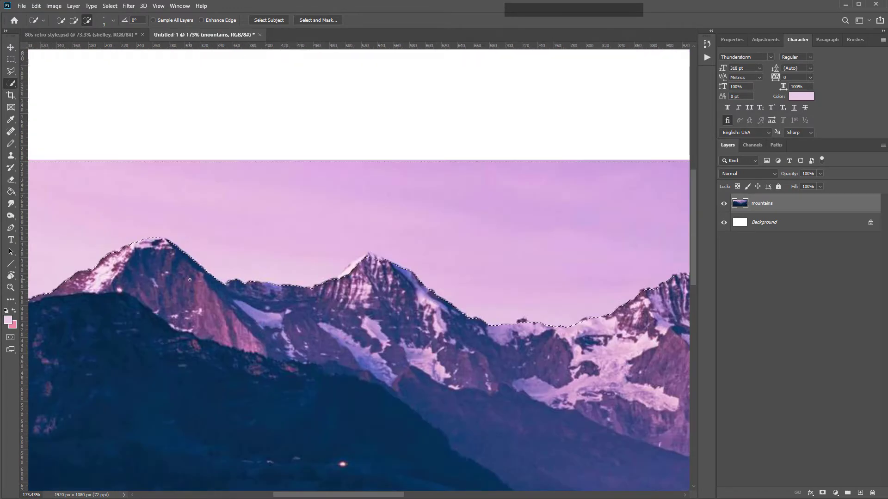
scroll(573, 240, "up", 3)
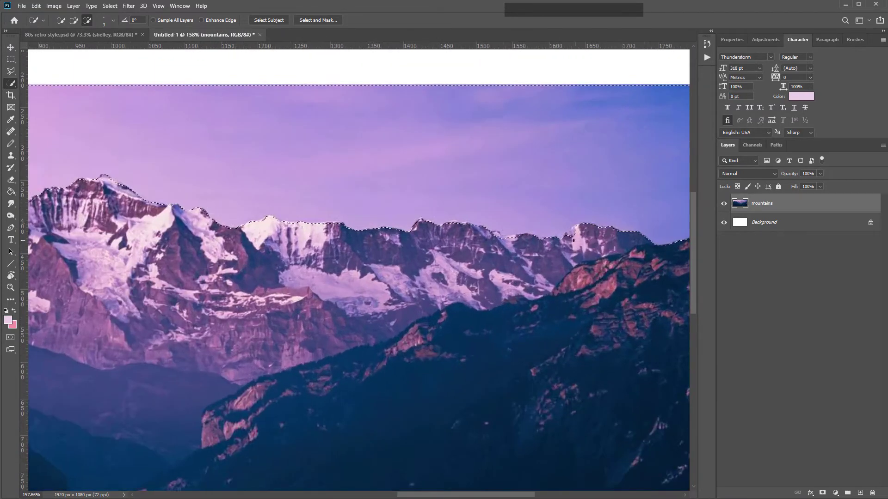
scroll(573, 239, "up", 3)
left_click(564, 234, "alt")
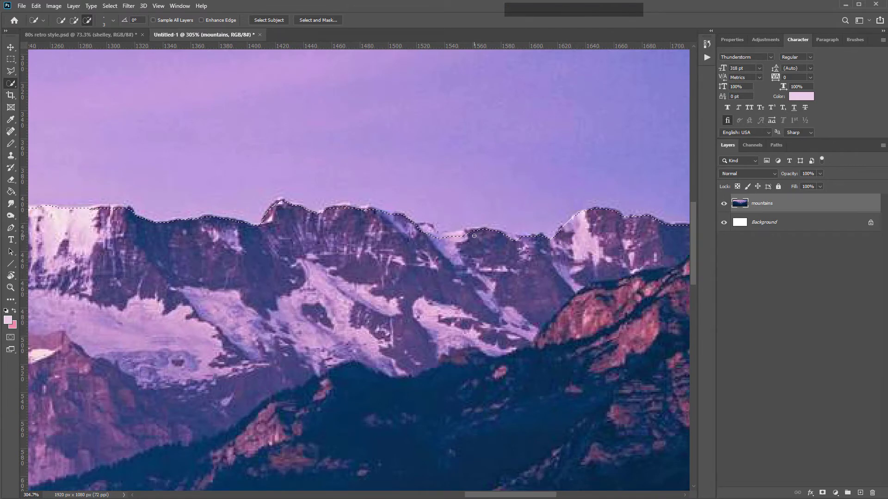
left_click(450, 237, "alt")
scroll(224, 244, "down", 6, "alt")
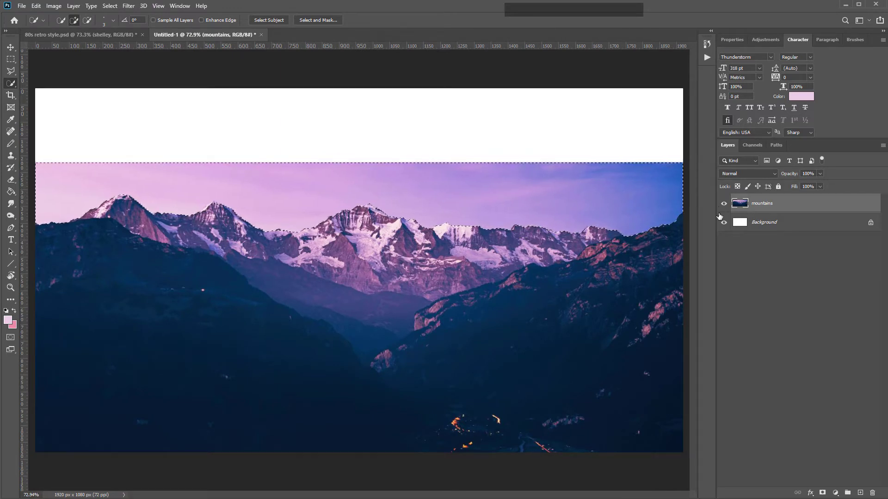
Step: Delete the selected sky, deselect, and erase the thin pink line with an 80 px eraser
key("BackSpace")
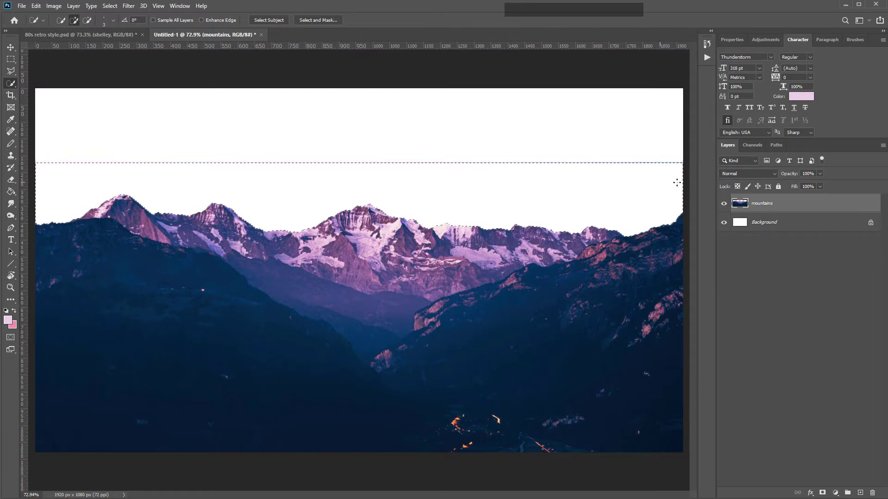
key("ctrl+d")
key("e")
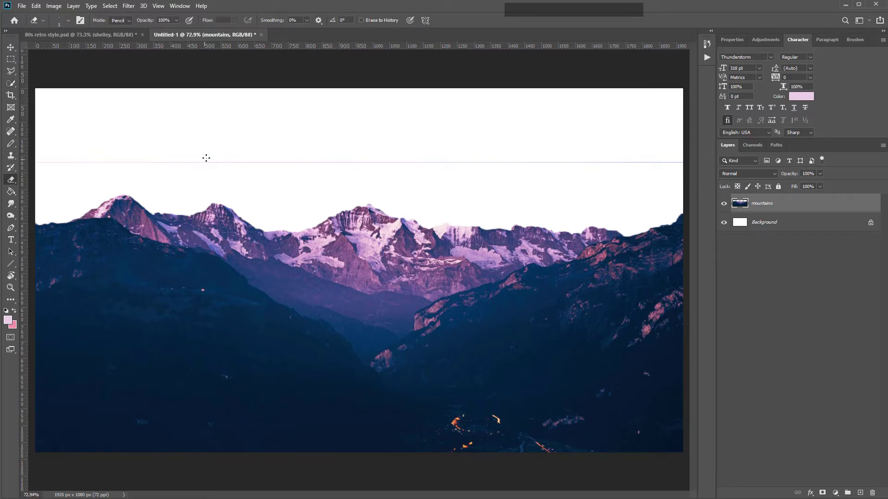
key("bracketright")
key("bracketright")
key("bracketright")
key("bracketright")
key("bracketright")
key("bracketright")
key("bracketright")
key("bracketright")
key("bracketright")
key("bracketleft")
key("bracketleft")
key("bracketleft")
left_click_drag(49, 155, 682, 157)
Step: Bring up the 80s text mountains logo folder
scroll(572, 222, "up", 2)
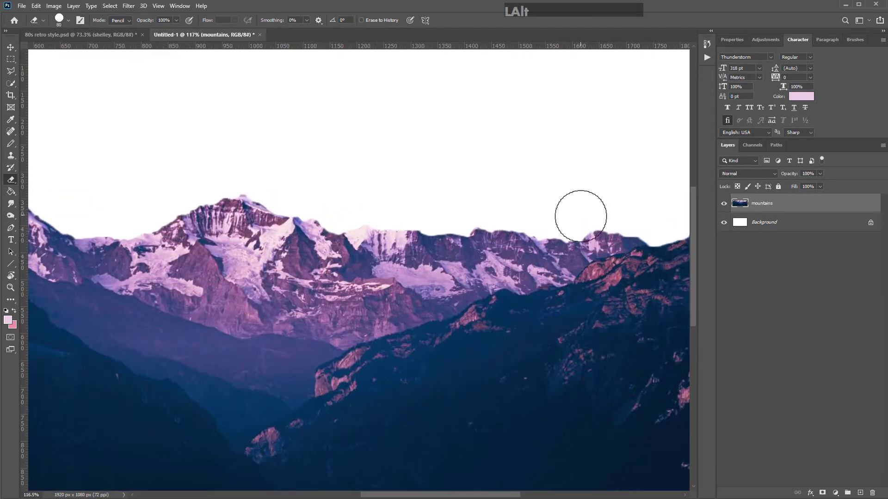
scroll(237, 178, "down", 3)
scroll(194, 135, "up", 3)
scroll(195, 135, "down", 1)
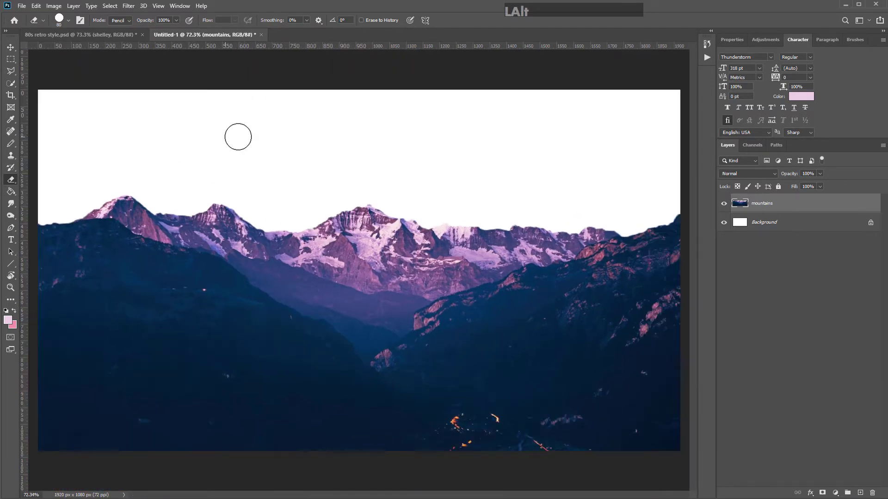
left_click(345, 498)
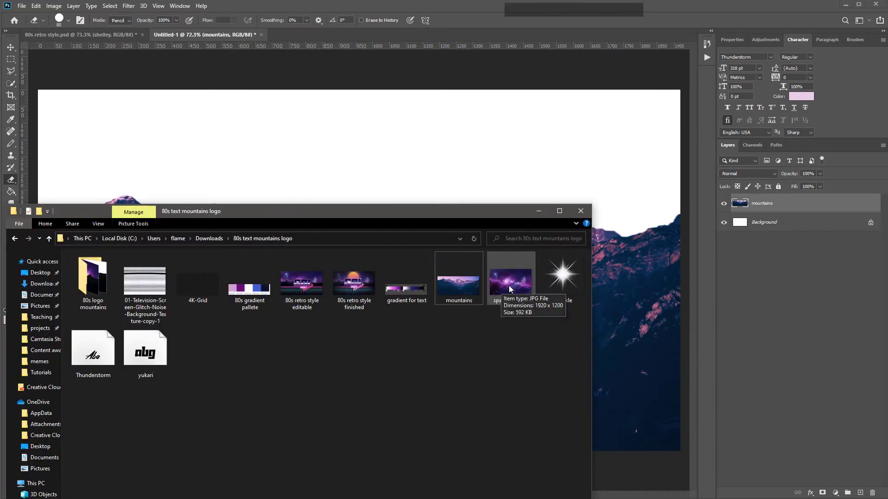
Step: Drag the purple starry space image onto the canvas, scale it to about 87% and commit
left_click_drag(509, 285, 532, 135)
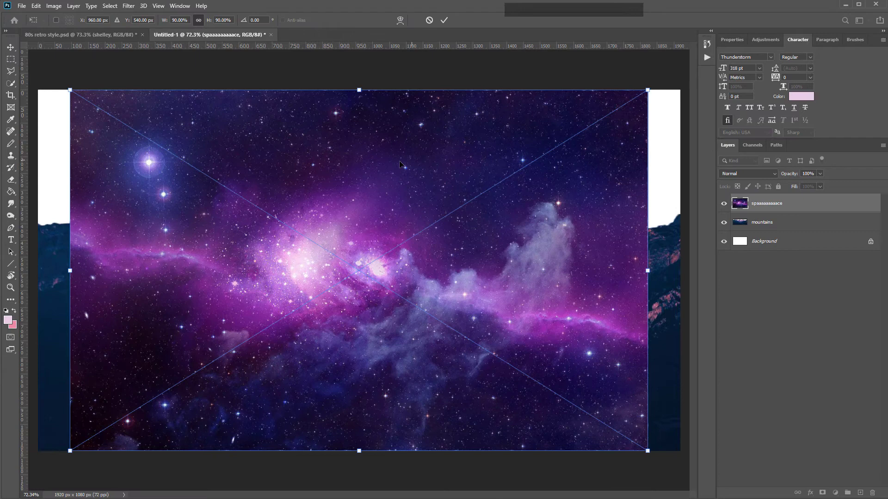
scroll(302, 167, "down", 2)
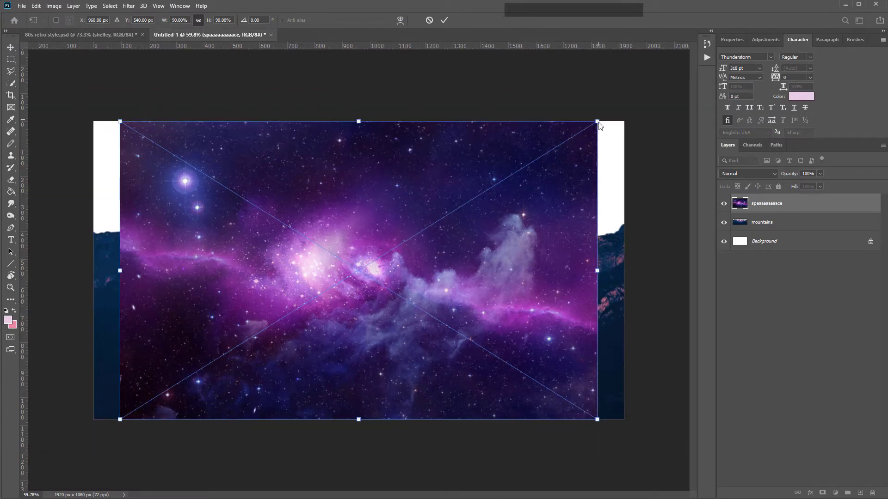
left_click_drag(597, 122, 625, 103)
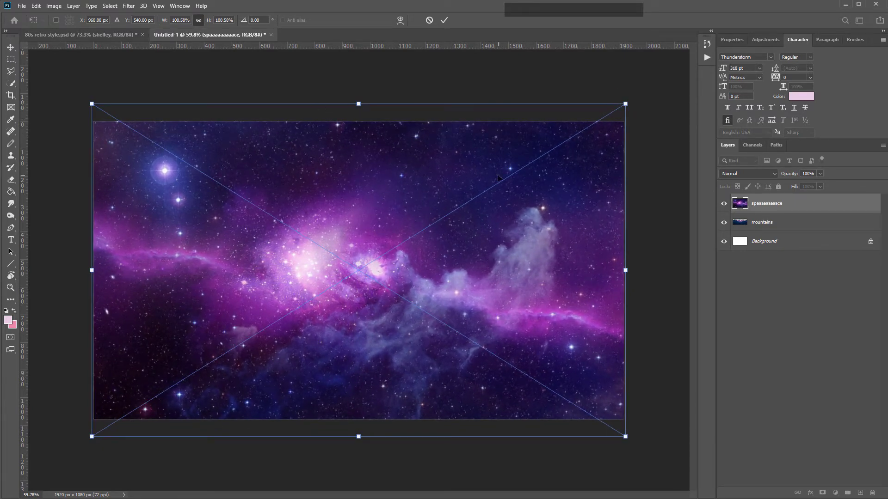
left_click(14, 49)
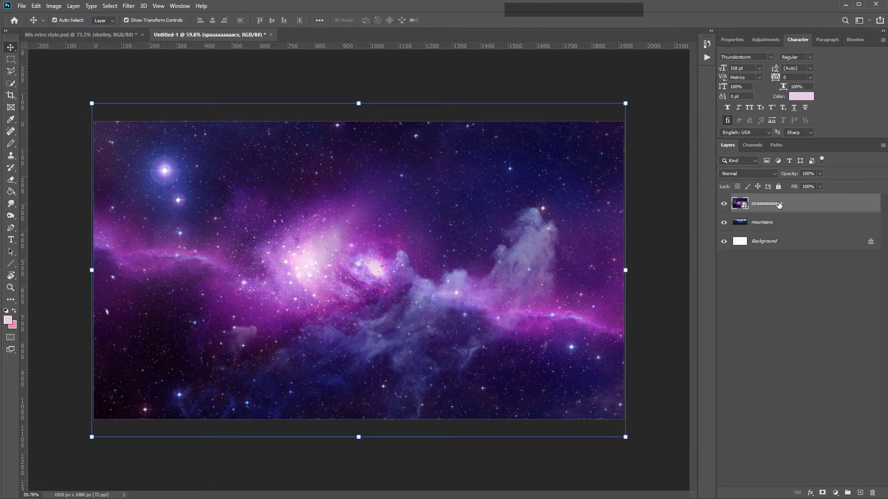
Step: Move the space layer below the mountains layer and lower the mountains about 79 px
left_click_drag(779, 204, 784, 229)
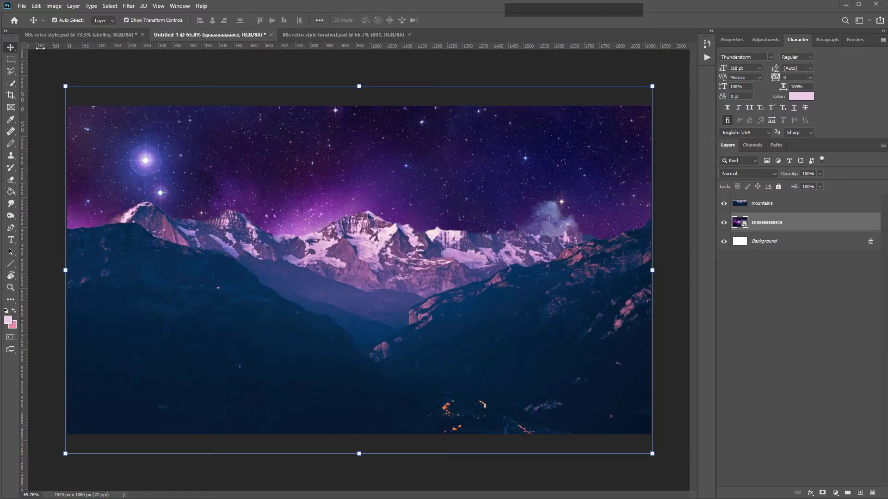
left_click_drag(364, 257, 394, 284)
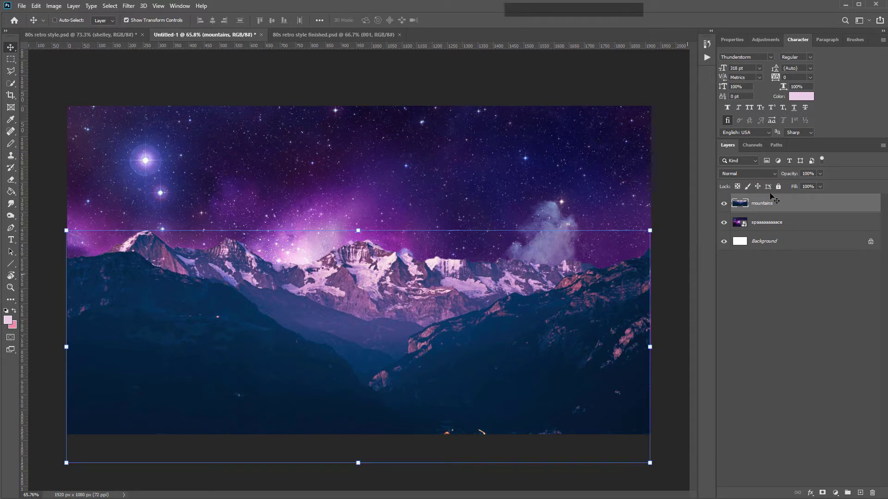
Step: Apply Curves to the mountains layer, pulling a point down to Input 171, Output 110
key("ctrl")
left_click(783, 211)
left_click(54, 5)
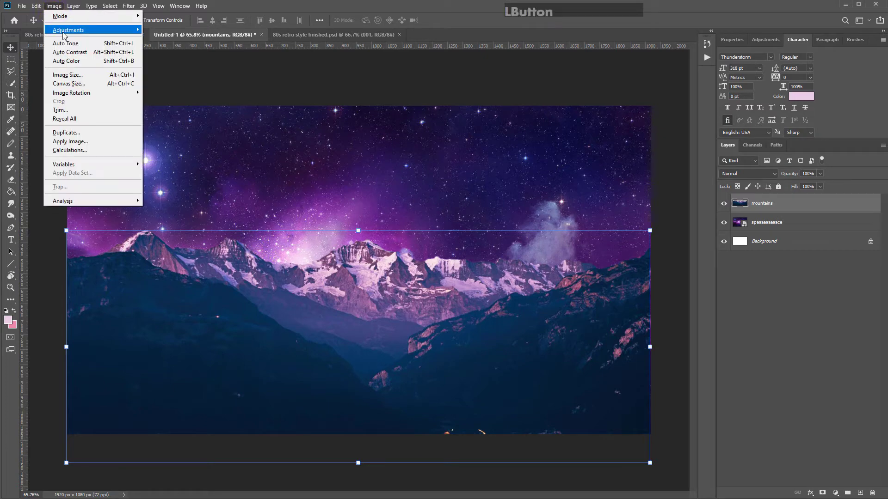
mouse_move(110, 32)
left_click(160, 47)
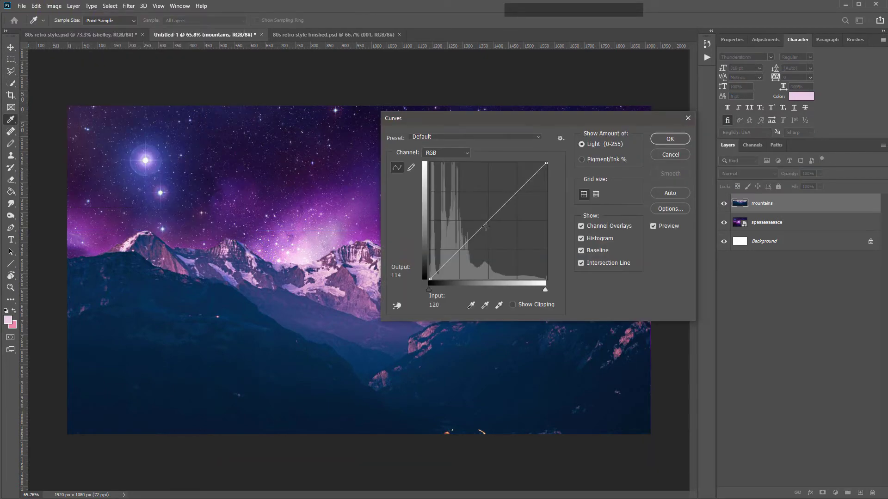
left_click(490, 220)
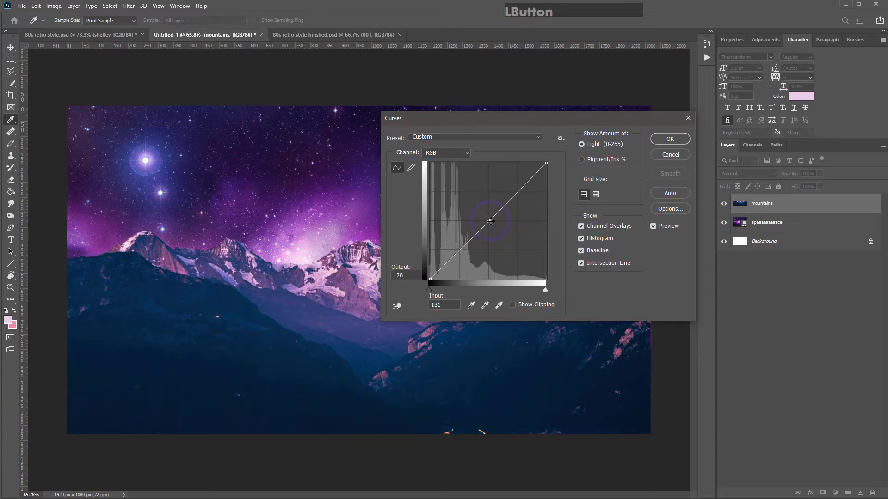
left_click_drag(490, 220, 503, 227)
left_click_drag(500, 121, 612, 85)
left_click_drag(617, 189, 620, 190)
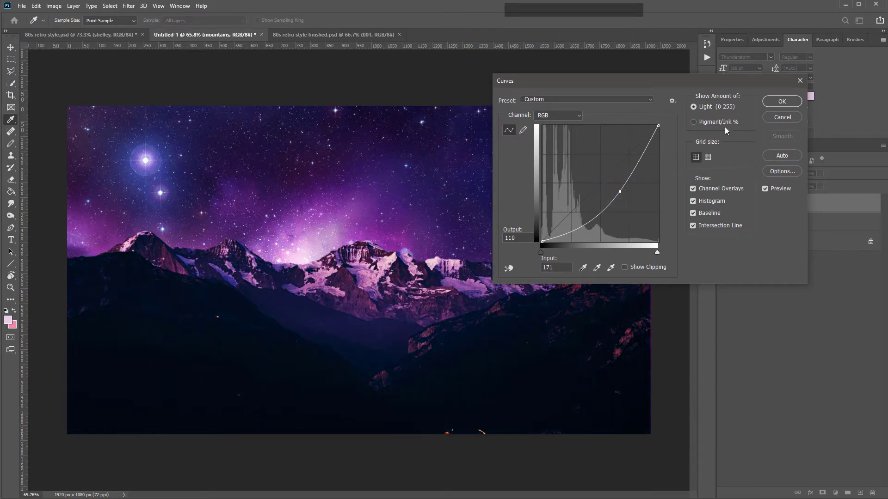
left_click(781, 101)
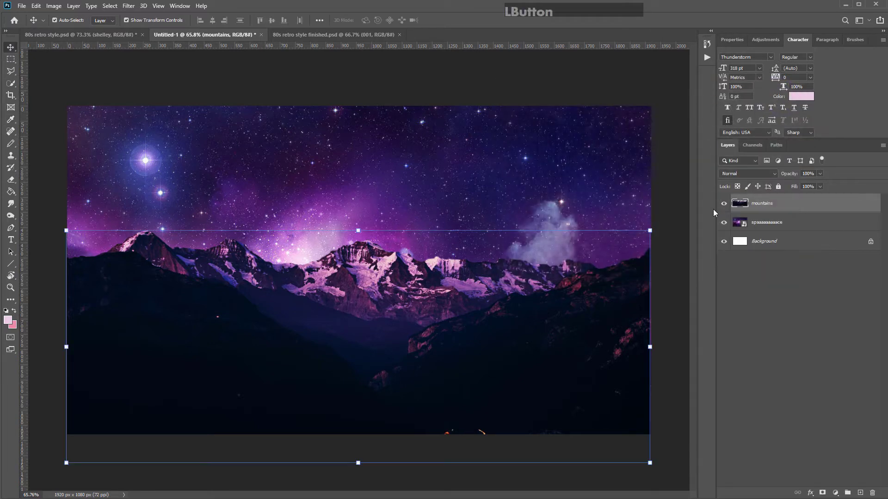
Step: Add a new empty layer above the mountains and name it 'black floor'
left_click(860, 493)
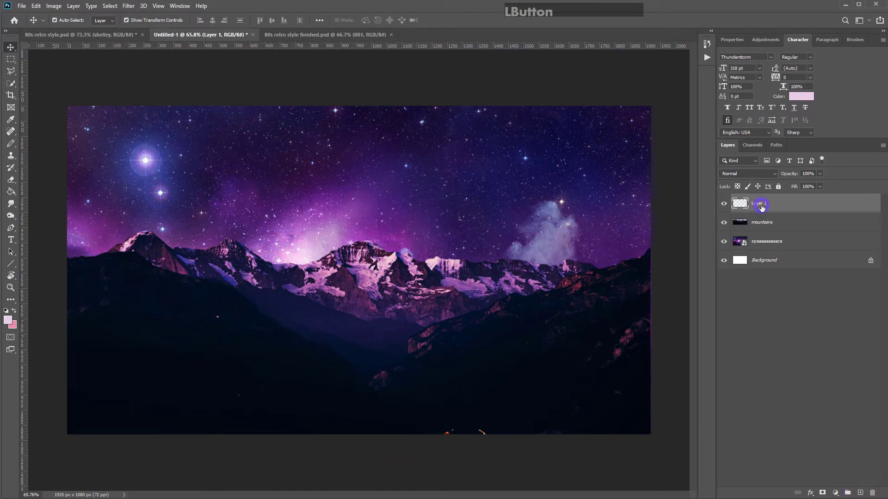
double_click(761, 205)
type("black floor")
key("Return")
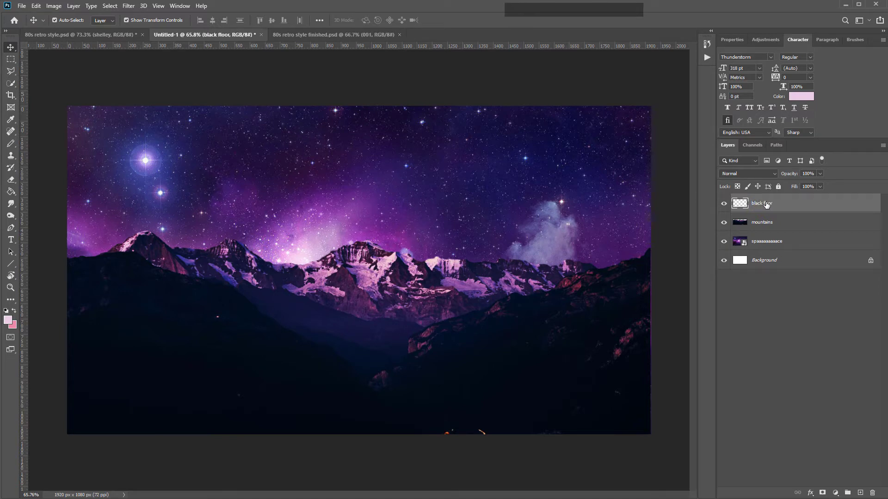
Step: Load the mountains layer's outline as a selection, keeping 'black floor' as the active layer
key("ctrl")
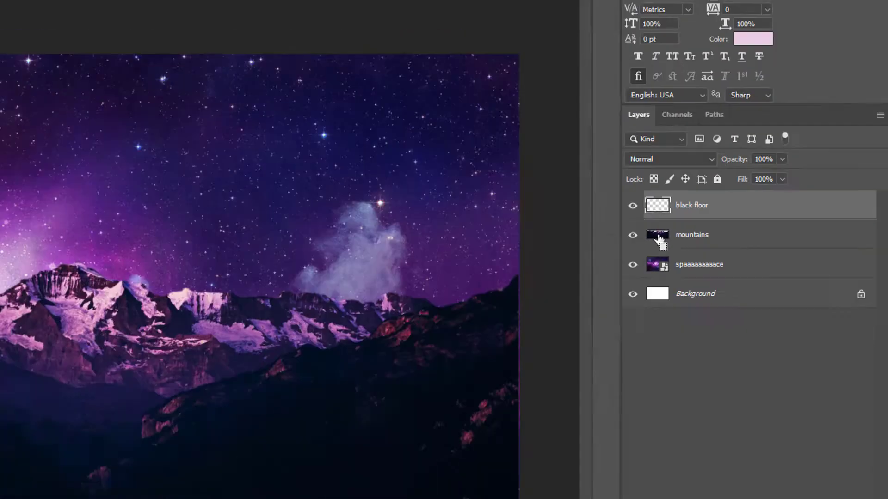
left_click(319, 290, "ctrl")
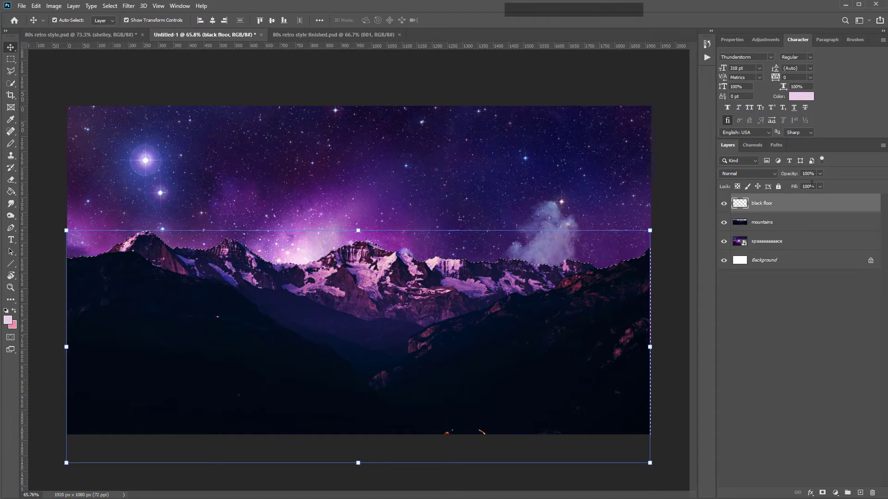
left_click(776, 207)
left_click(772, 205)
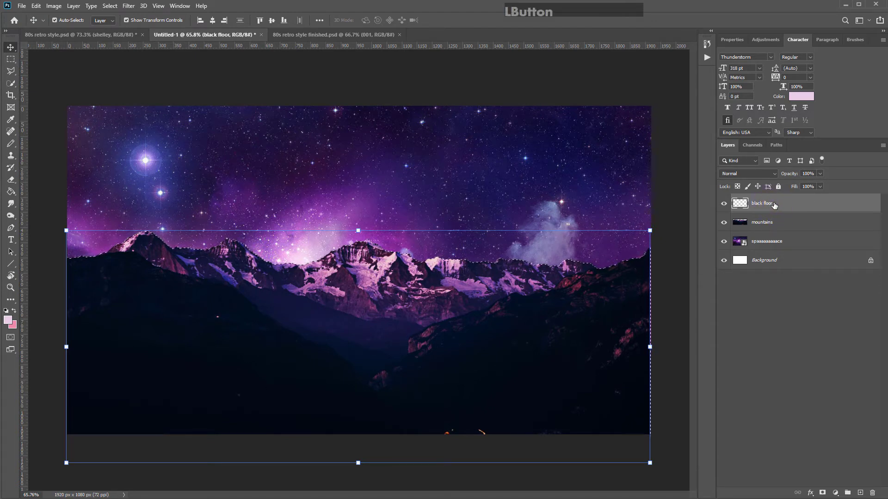
Step: Switch to the Brush tool with a Soft Round preset at 0% hardness
key("b")
left_click(11, 143)
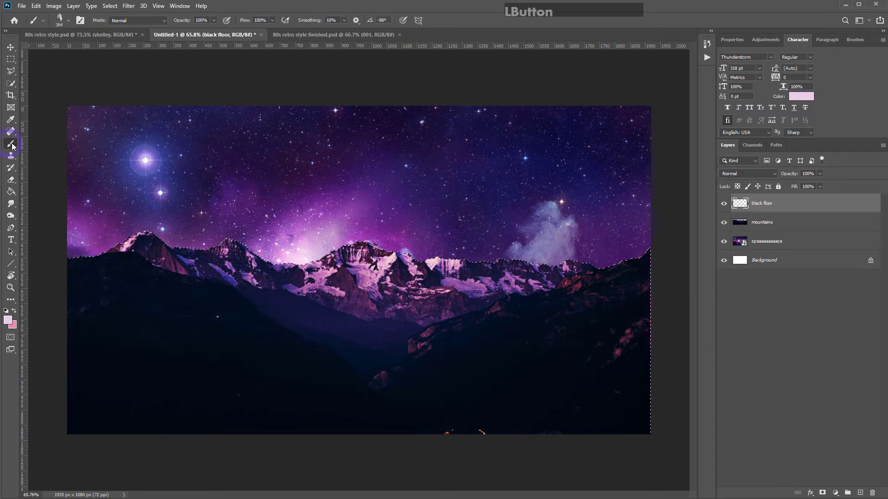
left_click(55, 143)
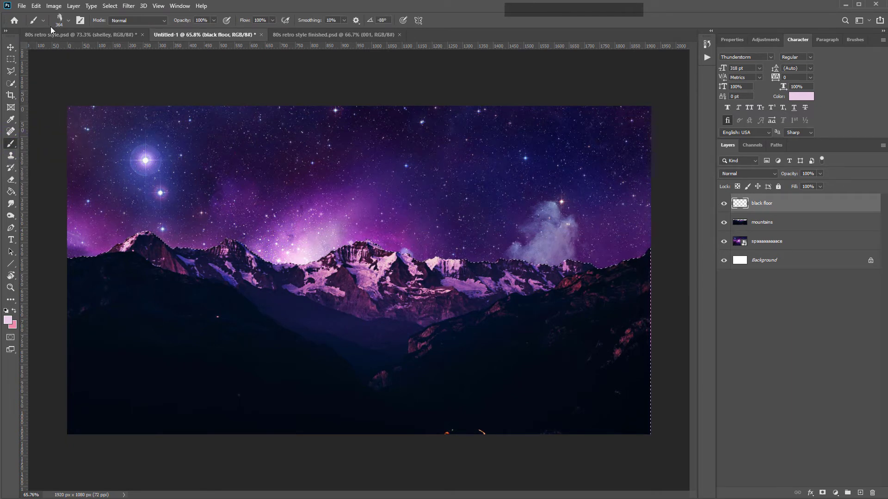
left_click(70, 20)
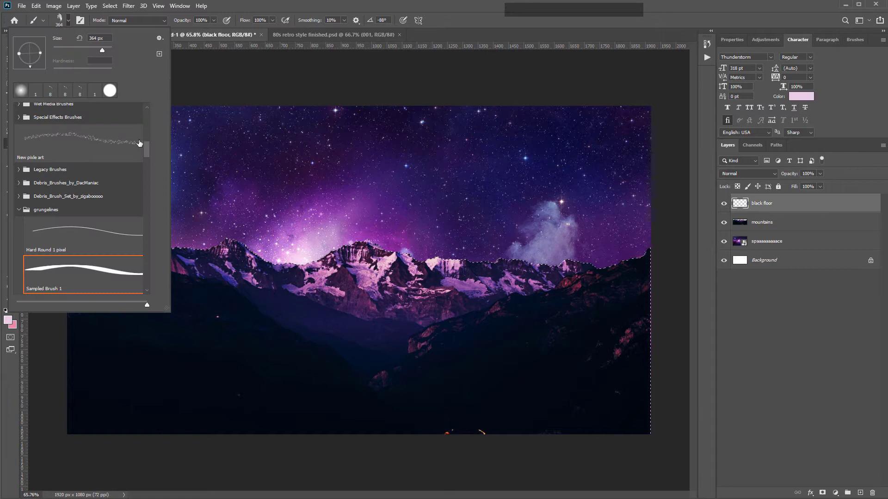
left_click_drag(146, 143, 150, 95)
left_click(21, 91)
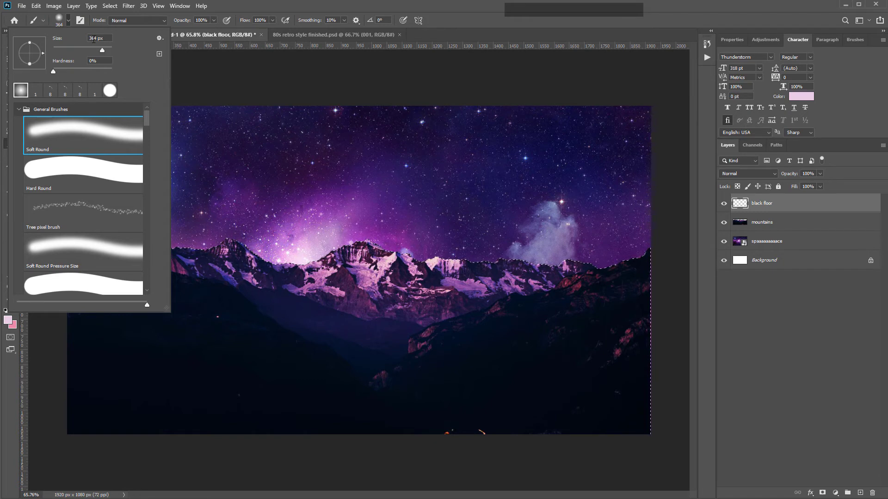
left_click(485, 37)
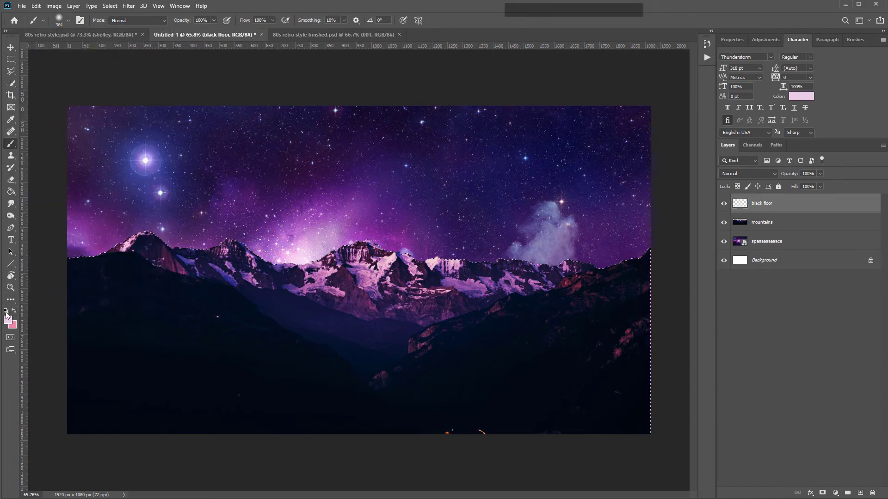
Step: Sample black with the Eyedropper and try, then undo, trial strokes over the lower mountains
left_click(11, 119)
left_click(464, 416)
key("b")
mouse_move(508, 436)
left_mouse_down()
mouse_move(361, 414)
mouse_move(134, 418)
mouse_move(276, 343)
mouse_move(670, 326)
mouse_move(422, 327)
mouse_move(155, 258)
mouse_move(233, 255)
left_mouse_up()
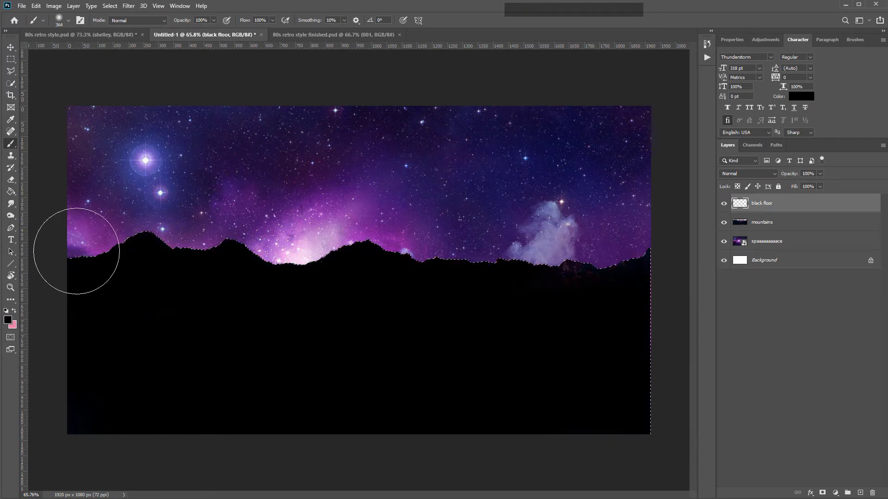
key("ctrl+z")
mouse_move(517, 283)
left_mouse_down()
mouse_move(195, 333)
mouse_move(134, 333)
left_mouse_up()
key("ctrl+z")
Step: Enlarge the brush to 800 px and paint black across the lower mountains
key("bracketright")
key("bracketright")
key("bracketright")
key("bracketright")
key("bracketright")
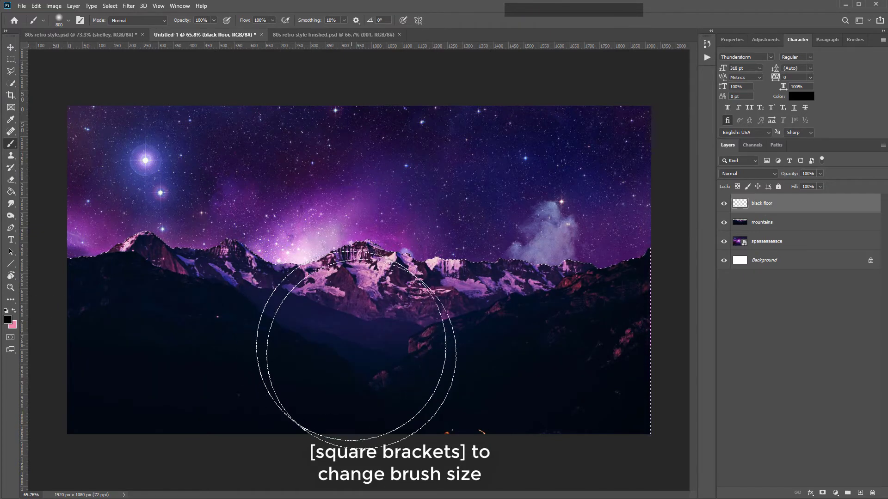
mouse_move(590, 376)
left_mouse_down()
mouse_move(508, 390)
mouse_move(59, 397)
left_mouse_up()
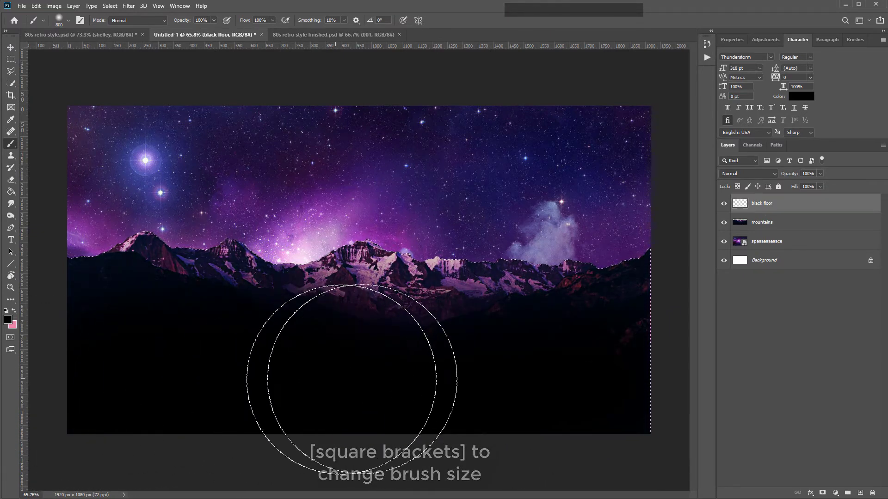
left_click_drag(341, 387, 589, 384)
mouse_move(363, 390)
left_mouse_down()
mouse_move(242, 380)
mouse_move(204, 366)
left_mouse_up()
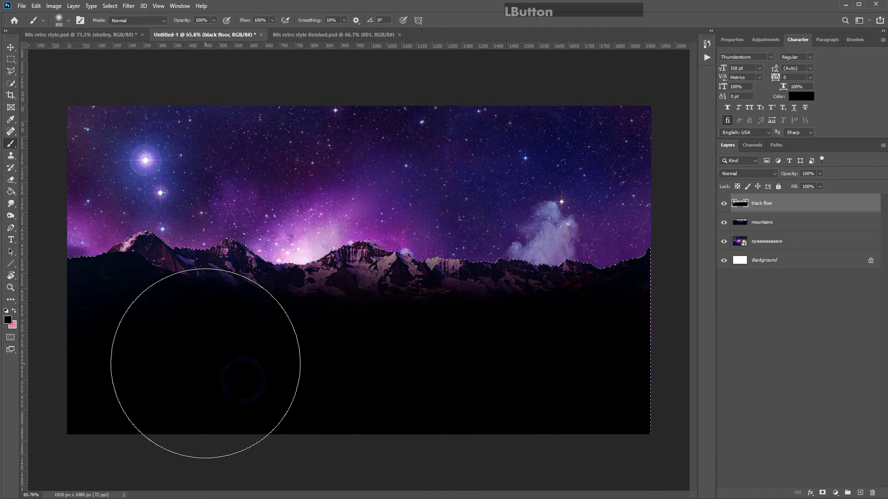
key("v")
left_click(797, 344)
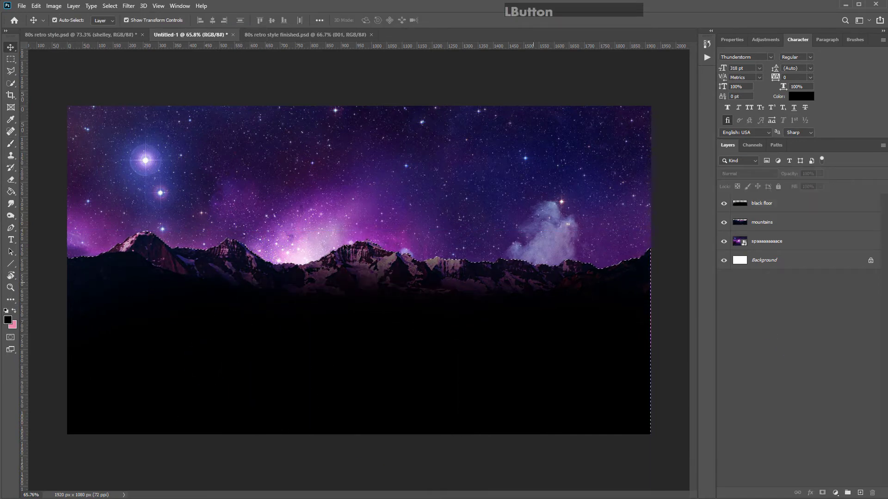
Step: Drag the 4K-Grid image from the assets folder into the document and commit its placement
left_click(12, 61)
key("alt+Tab")
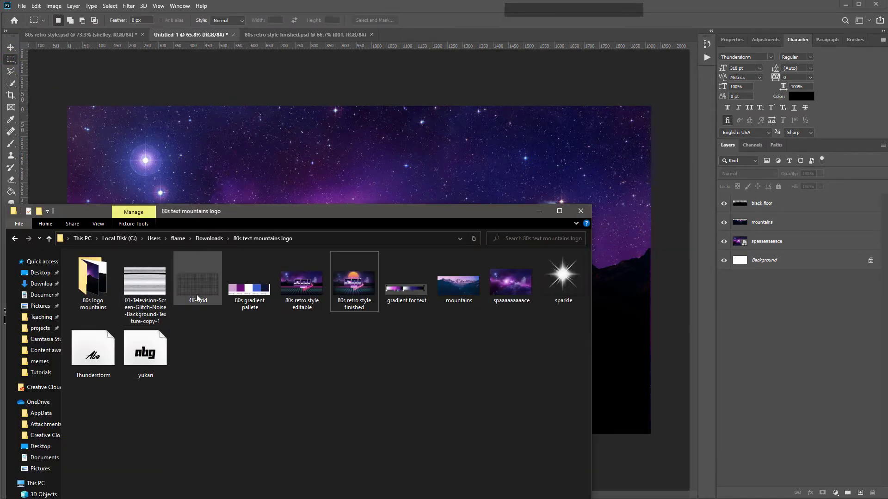
left_click_drag(16, 31, 295, 182)
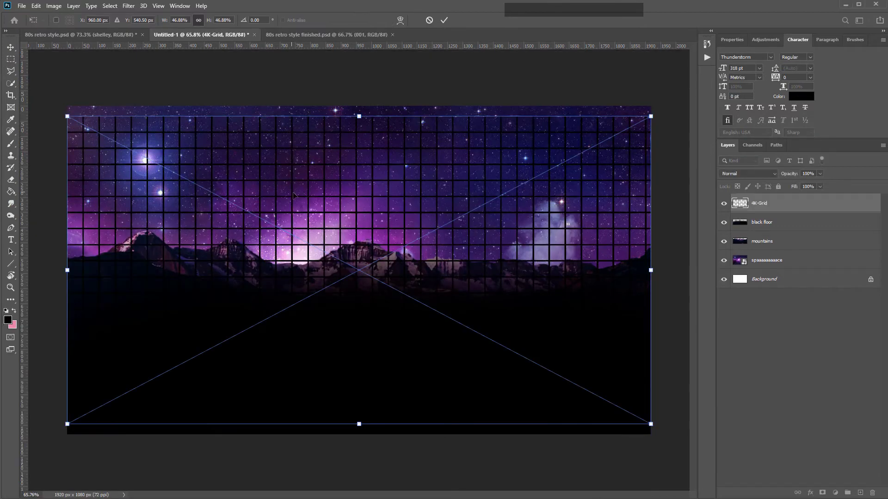
key("Return")
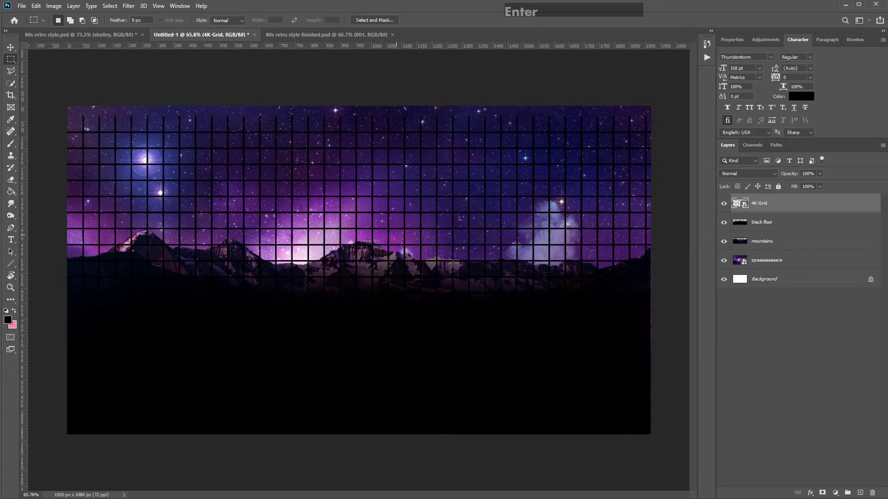
left_click(762, 207)
Step: Add a Gradient Overlay to the 4K-Grid layer through Layer > Blending Options
double_click(790, 207)
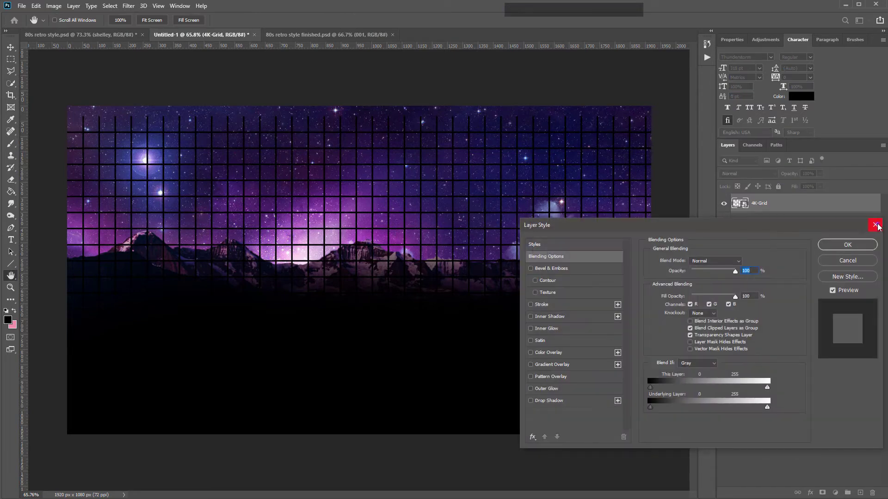
left_click(875, 225)
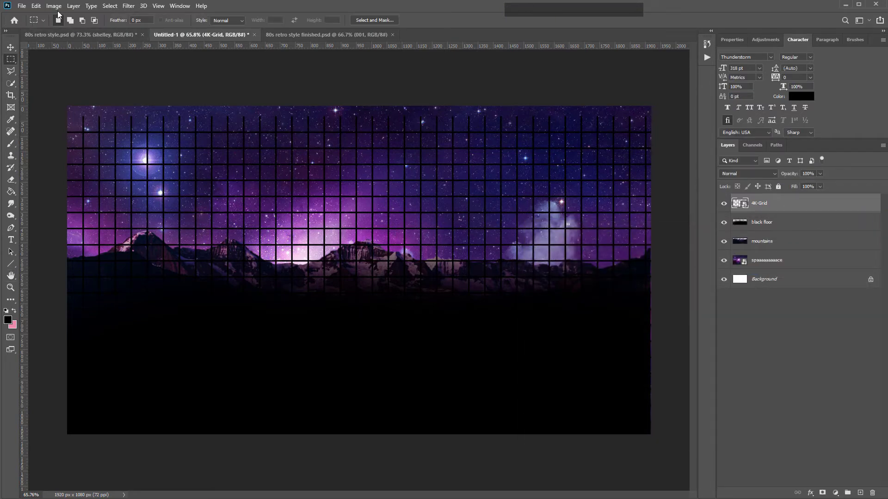
left_click(80, 7)
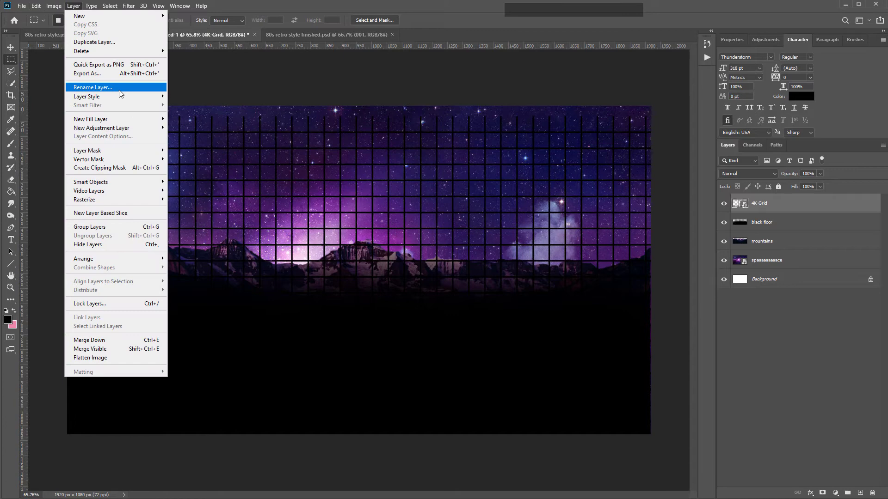
mouse_move(135, 97)
left_click(194, 96)
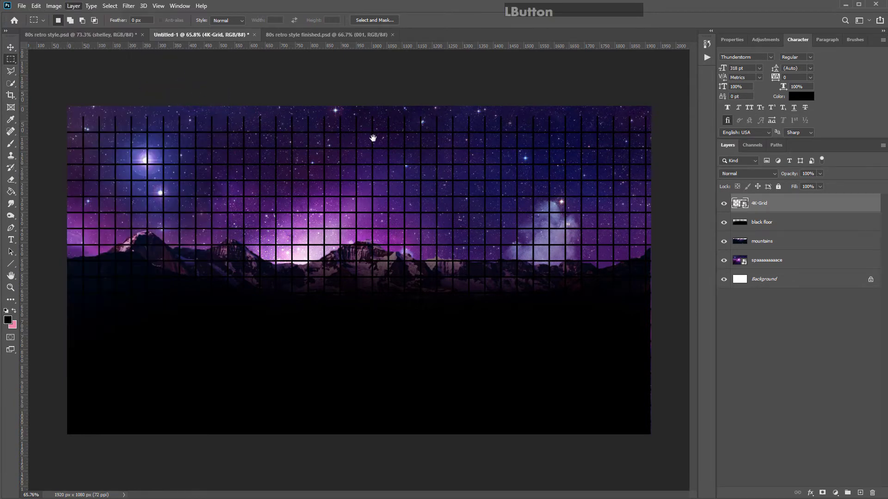
left_click_drag(631, 235, 510, 140)
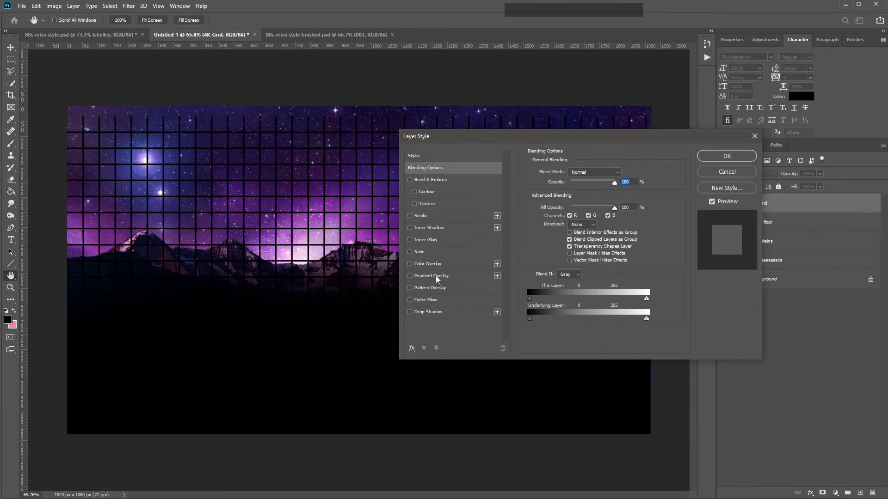
left_click(430, 278)
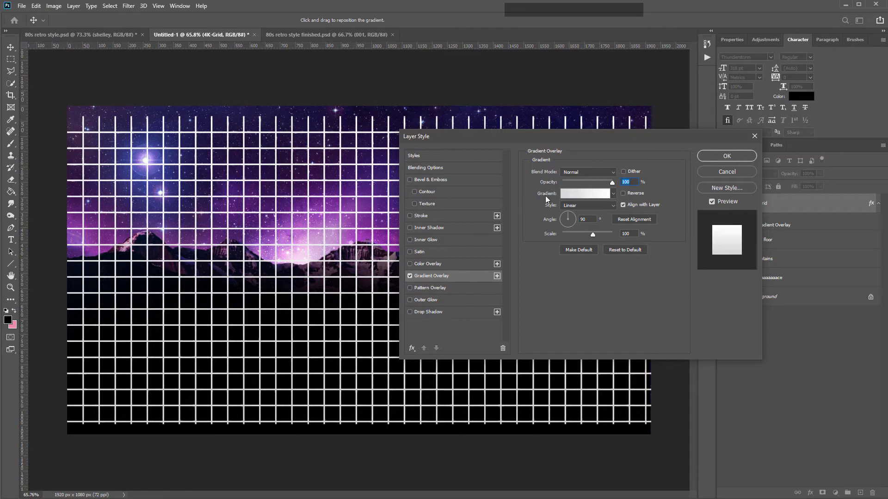
Step: Browse the Blues gradient presets, keep the Gray-White gradient, and open the Gradient Editor
left_click(613, 194)
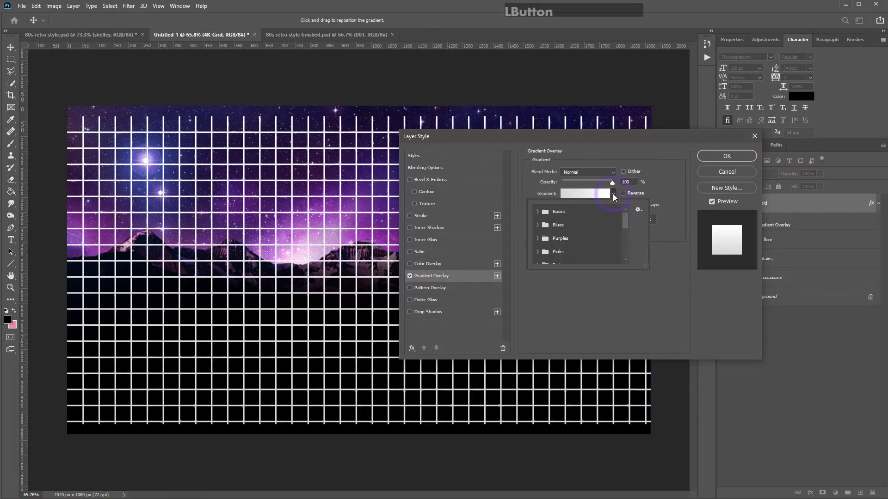
left_click(538, 225)
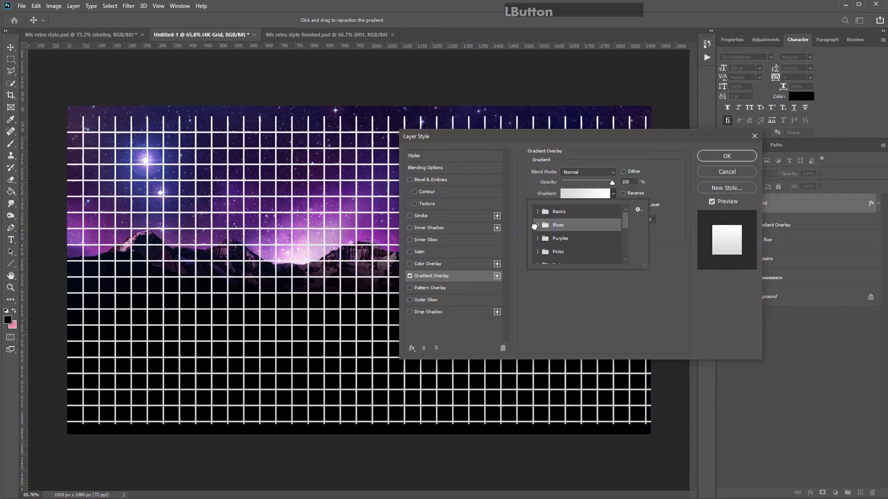
key("Escape")
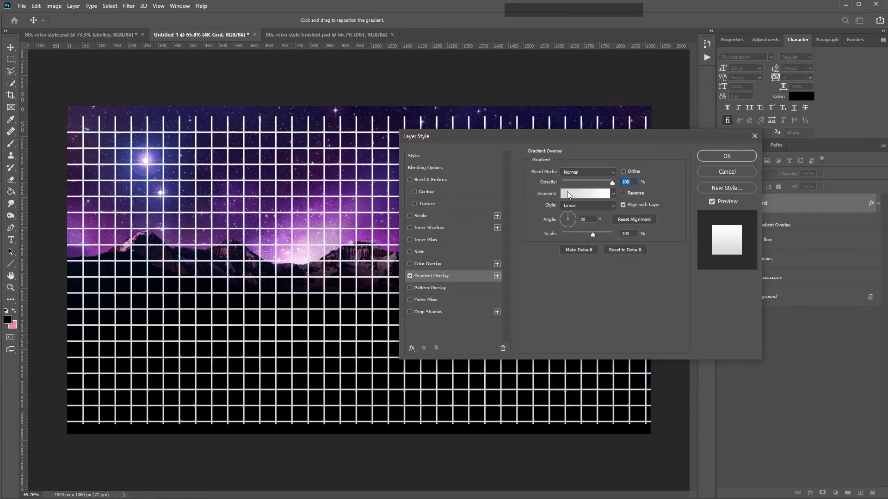
left_click(584, 193)
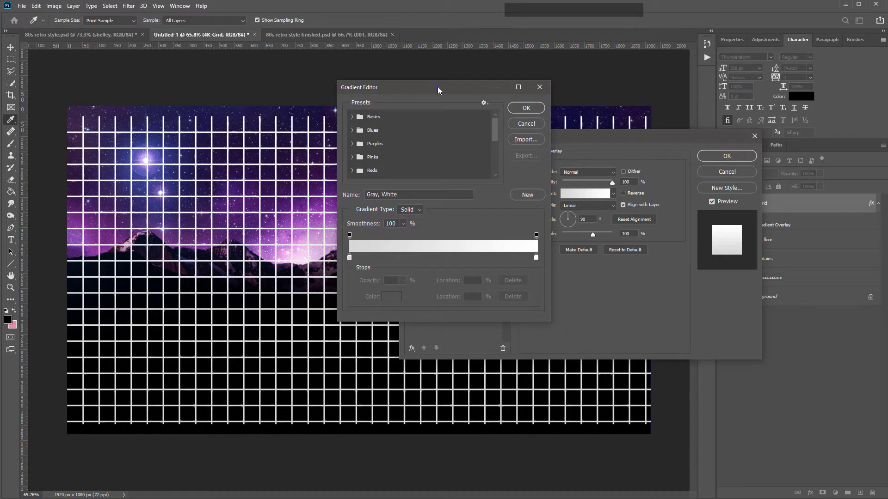
Step: Set the gradient's left colour stop to dark blue 141758
left_click_drag(439, 88, 445, 86)
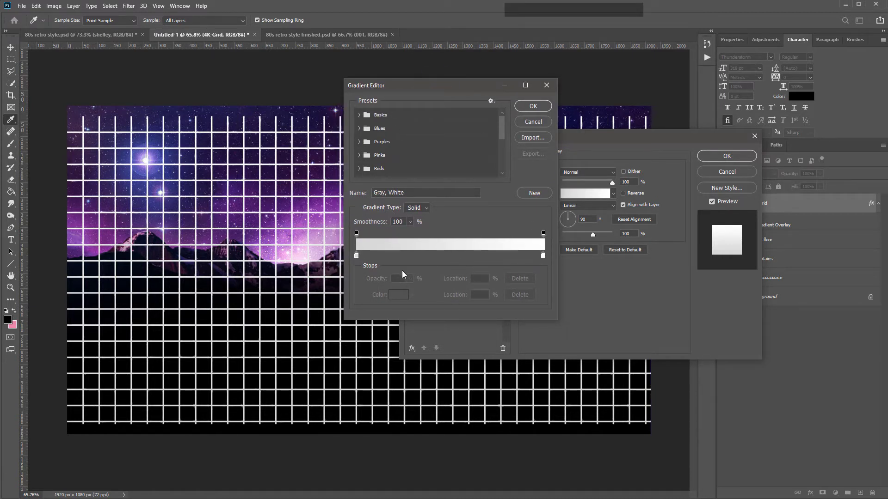
left_click(357, 255)
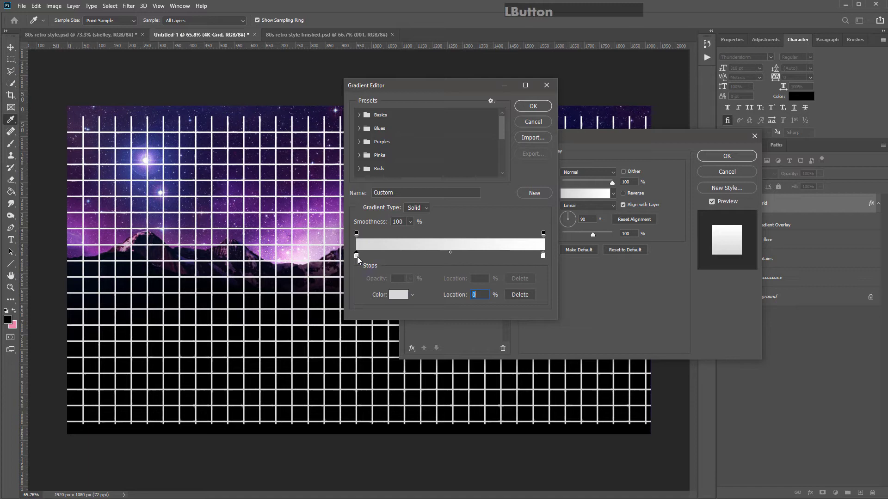
left_click(357, 257)
double_click(356, 256)
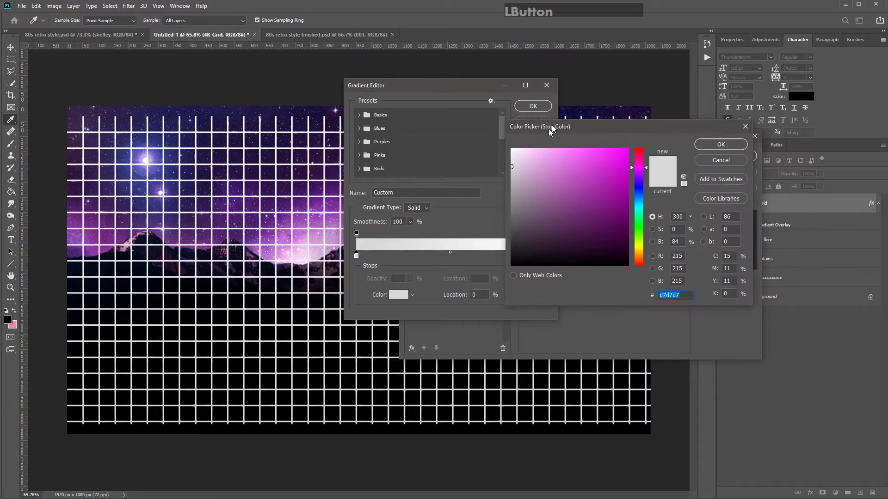
left_click(706, 139)
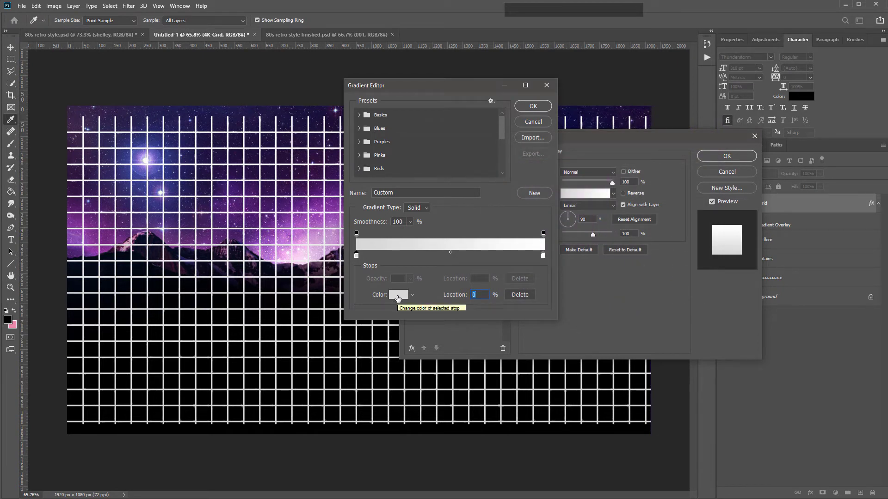
left_click(397, 295)
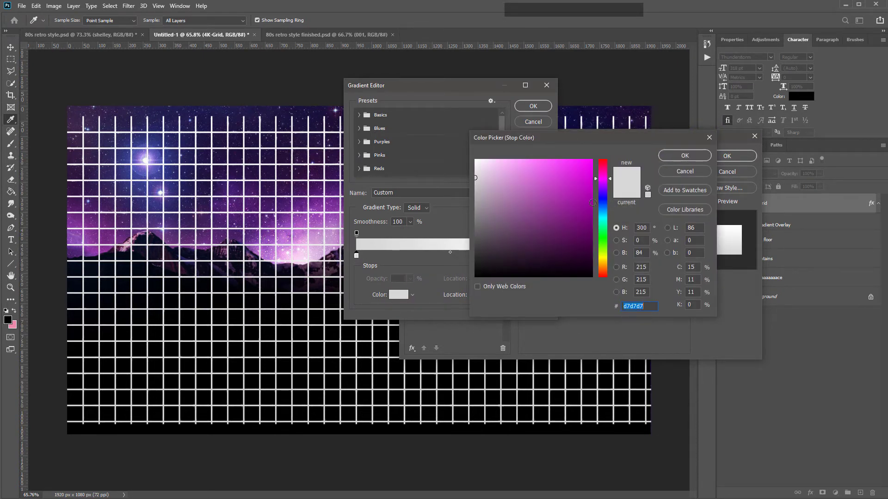
left_click_drag(603, 209, 604, 205)
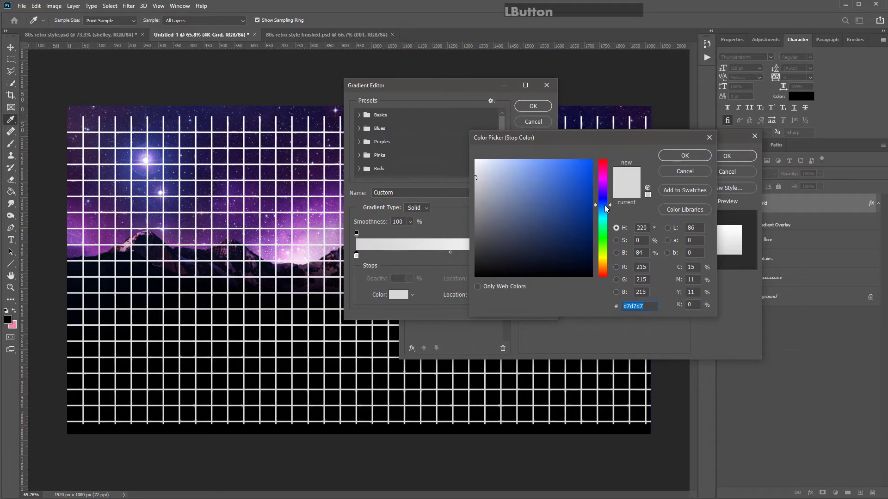
type("141758")
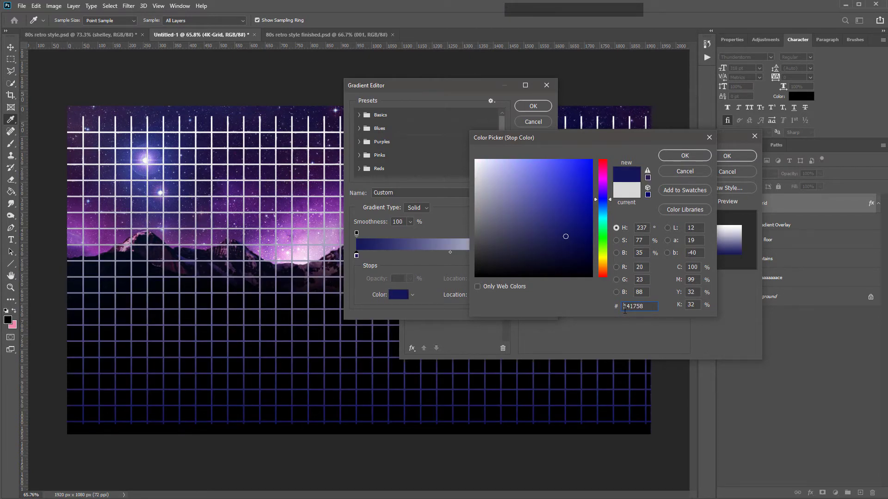
double_click(627, 307)
left_click(646, 306)
left_click(685, 156)
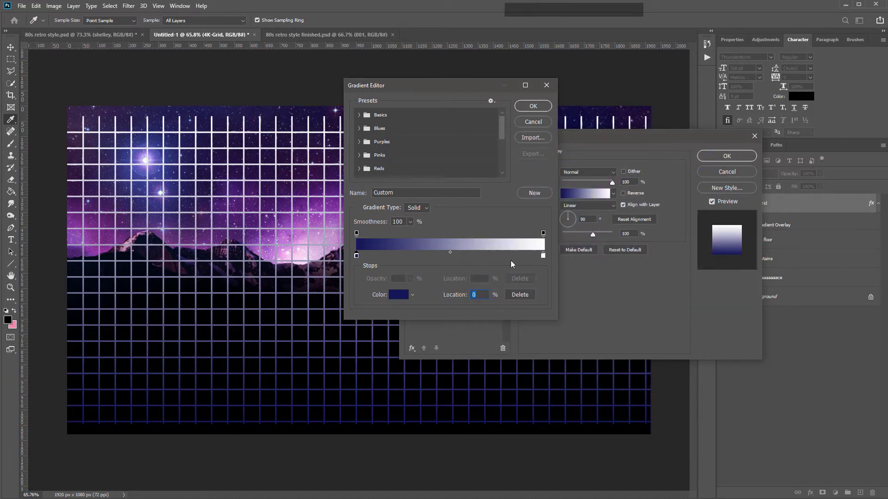
Step: Set the right colour stop to dark navy 1d1934
double_click(543, 257)
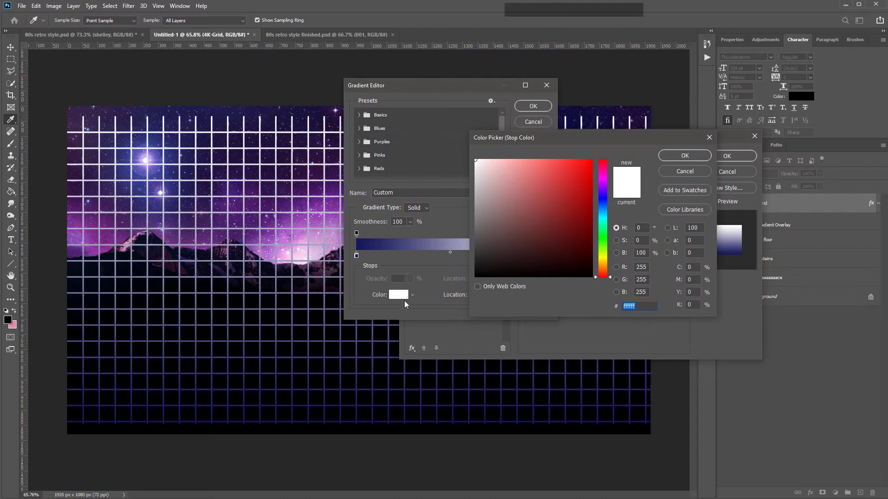
left_click(557, 209)
left_click(604, 196)
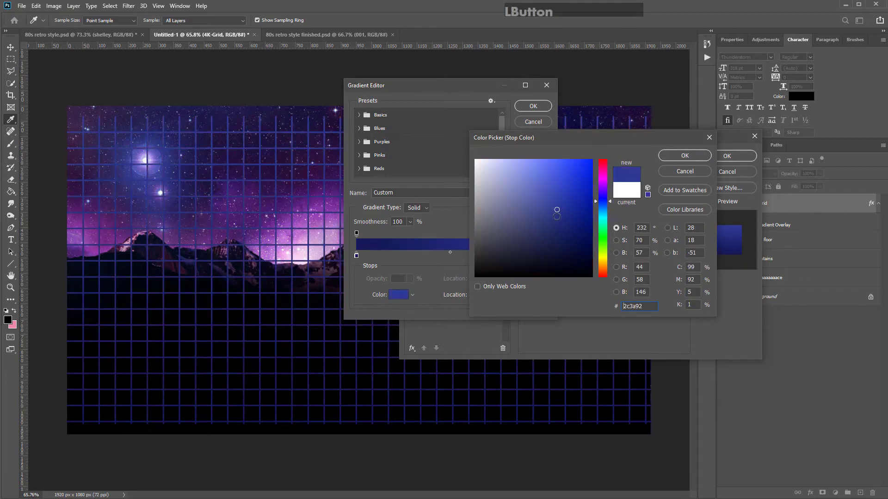
left_click(535, 253)
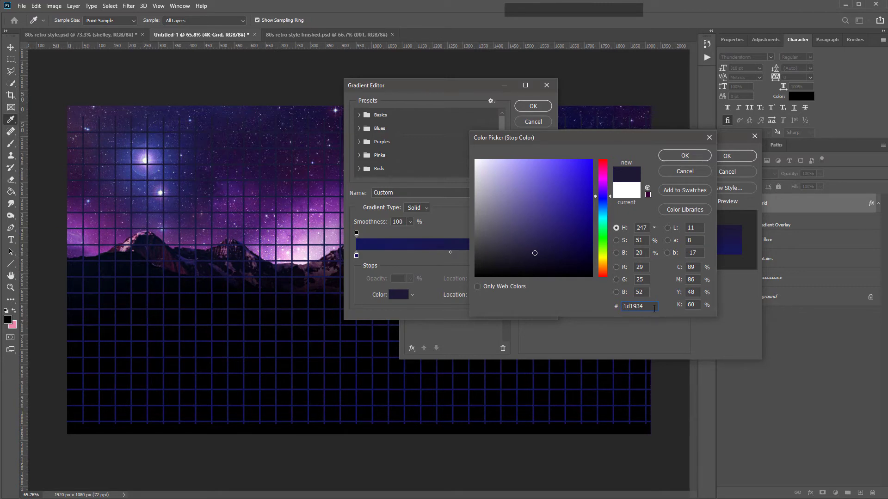
left_click(703, 160)
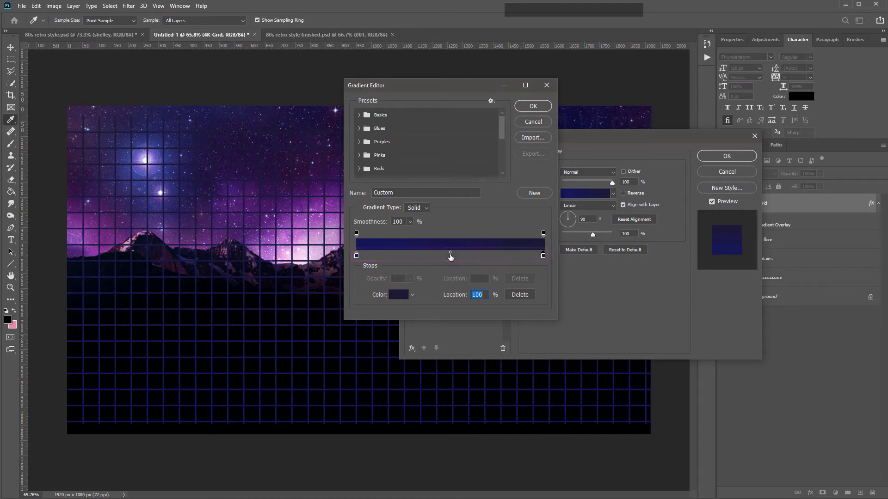
Step: Add a middle gradient stop at 41% and colour it bright cyan 5ed9e1
left_click(433, 256)
left_click(457, 257)
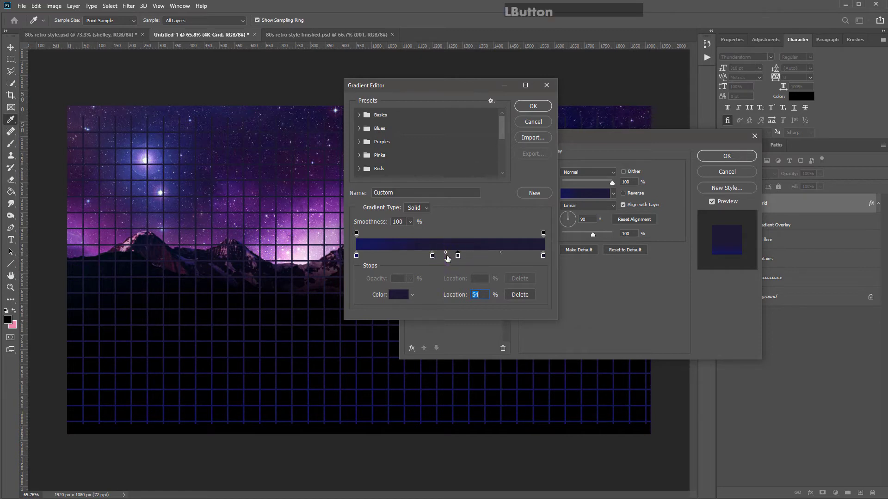
left_click(447, 256)
left_click(458, 256)
left_click_drag(459, 258, 445, 279)
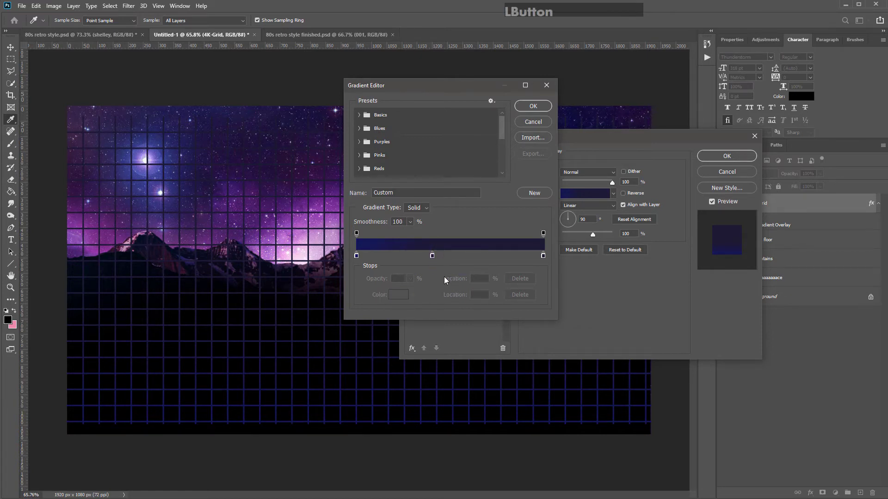
double_click(433, 255)
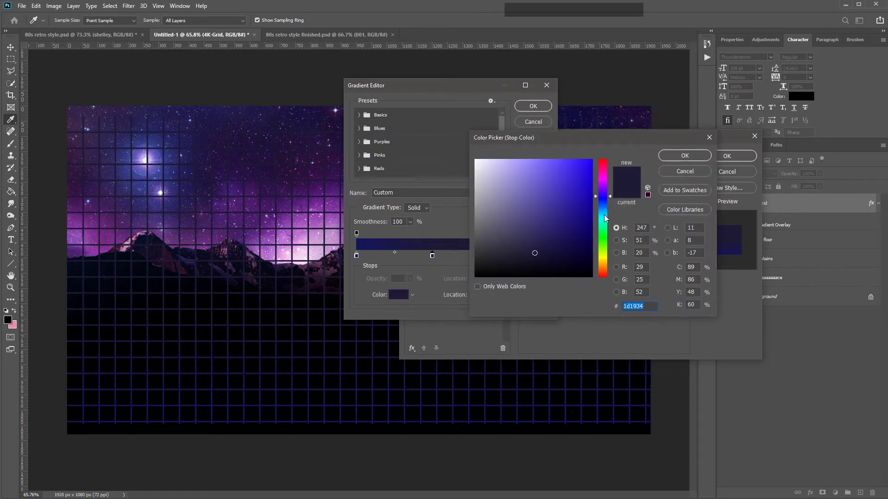
left_click_drag(601, 213, 604, 217)
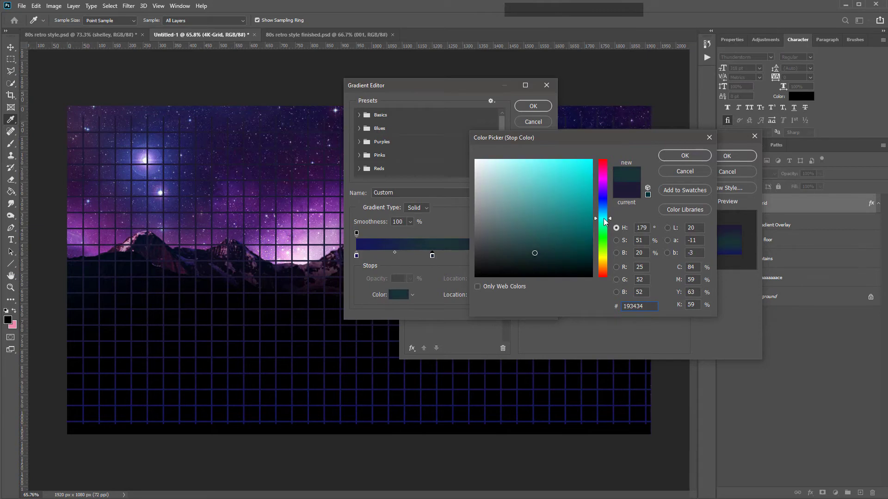
left_click_drag(564, 166, 566, 185)
left_click(685, 156)
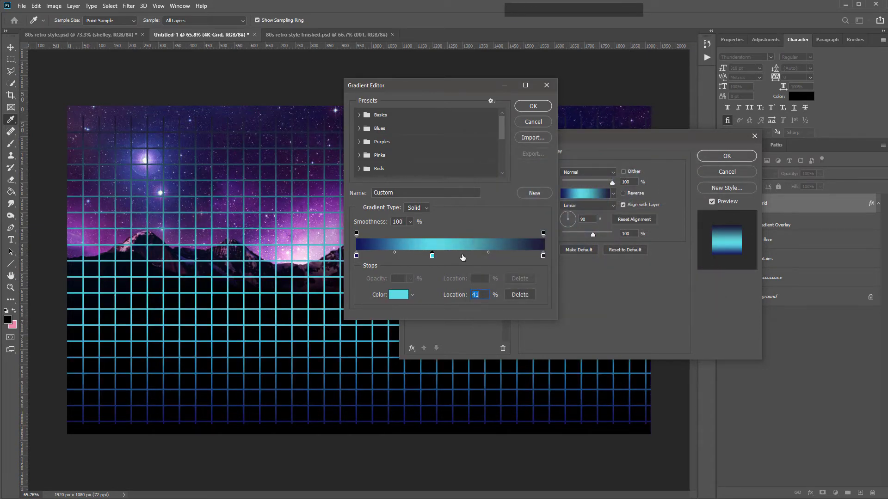
Step: Add stops at about 51% and 57%, setting the 51% stop to pale cyan afeaee
left_click(462, 257)
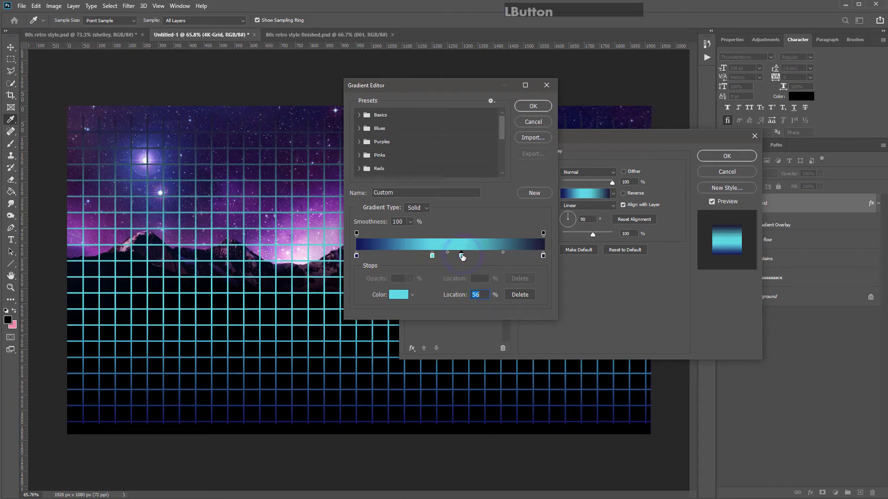
left_click_drag(462, 257, 464, 257)
left_click(452, 257)
left_click(402, 295)
left_click_drag(519, 175, 506, 167)
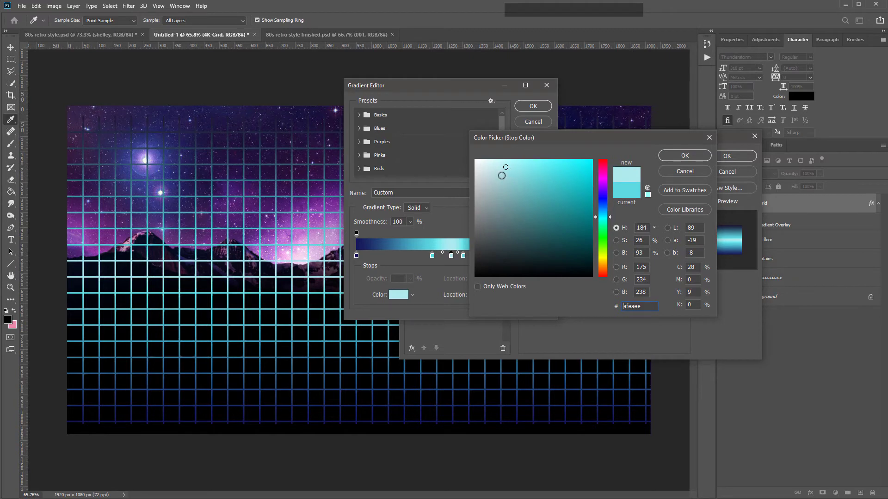
left_click(684, 155)
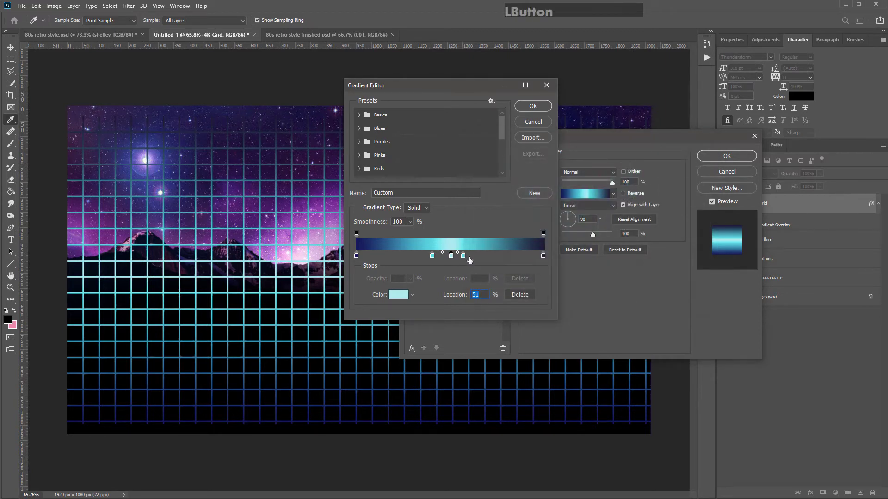
Step: Recheck the cyan stop colours, then confirm the gradient and apply the Layer Style
left_click(463, 256)
left_click(398, 295)
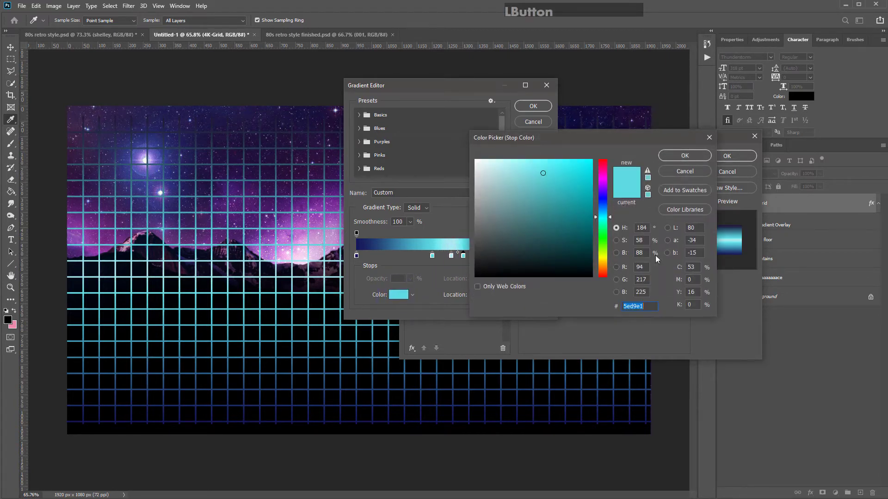
left_click(685, 156)
left_click(453, 256)
left_click(452, 256)
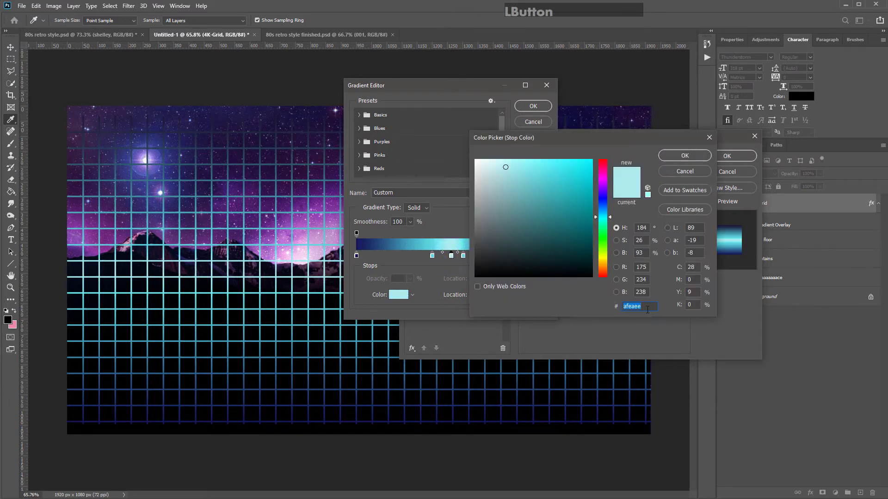
left_click(685, 157)
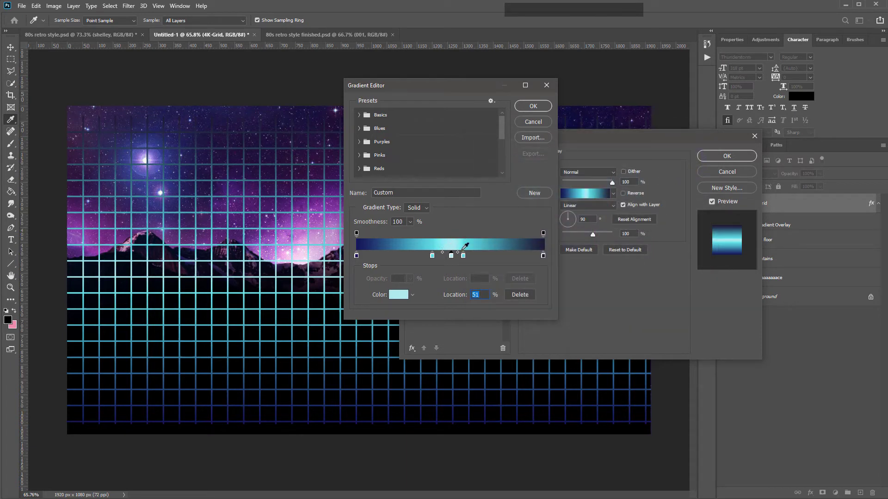
left_click(533, 106)
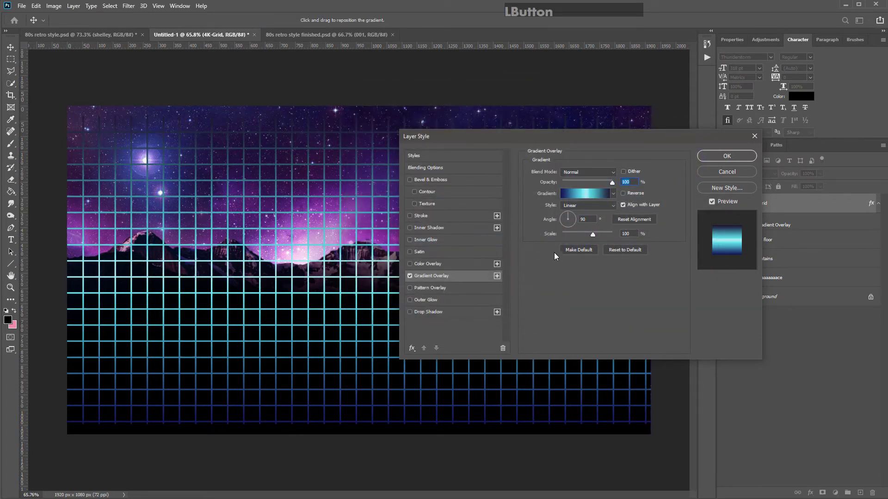
left_click(740, 158)
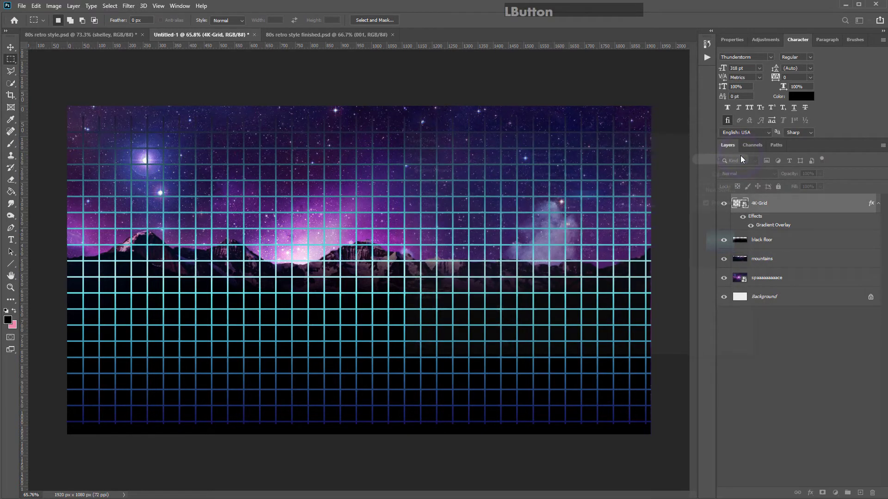
key("v")
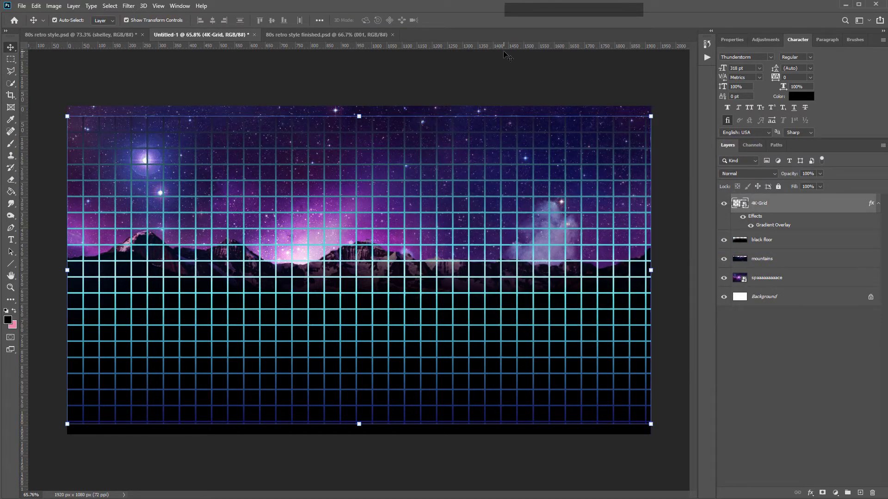
Step: Select the 4K-Grid layer and duplicate it with Ctrl+J into '4K-Grid copy'
left_click(412, 245)
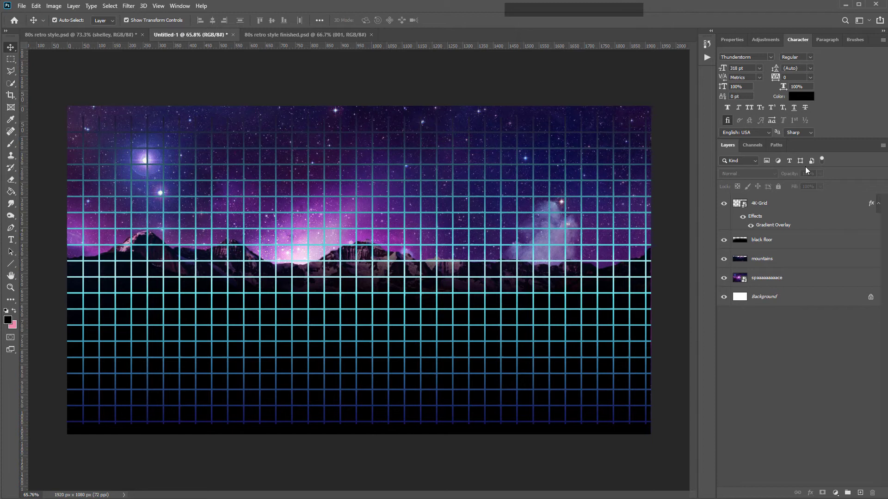
left_click(792, 211)
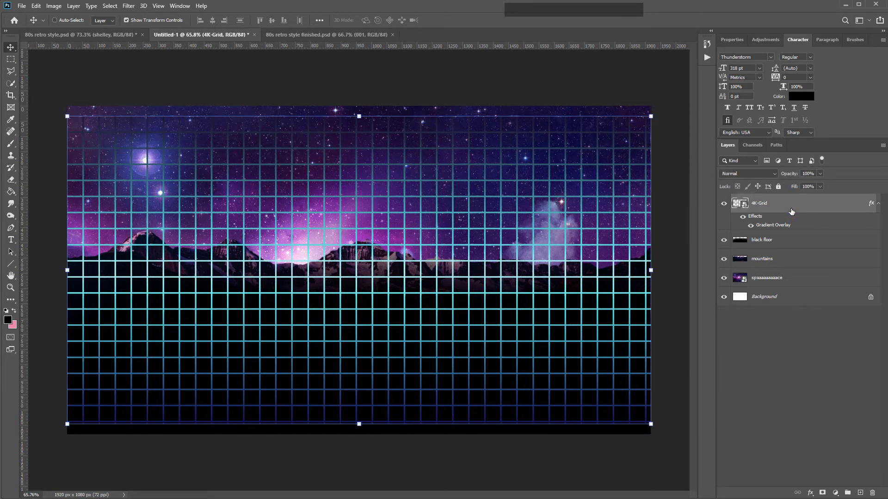
key("ctrl+j")
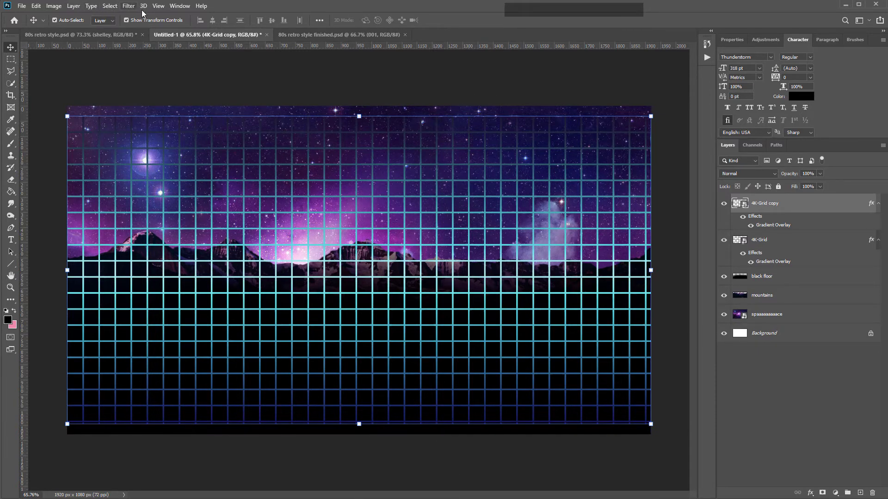
Step: Apply a 9.4-pixel Gaussian Blur to '4K-Grid copy' and fit the image on screen
left_click(128, 6)
mouse_move(139, 111)
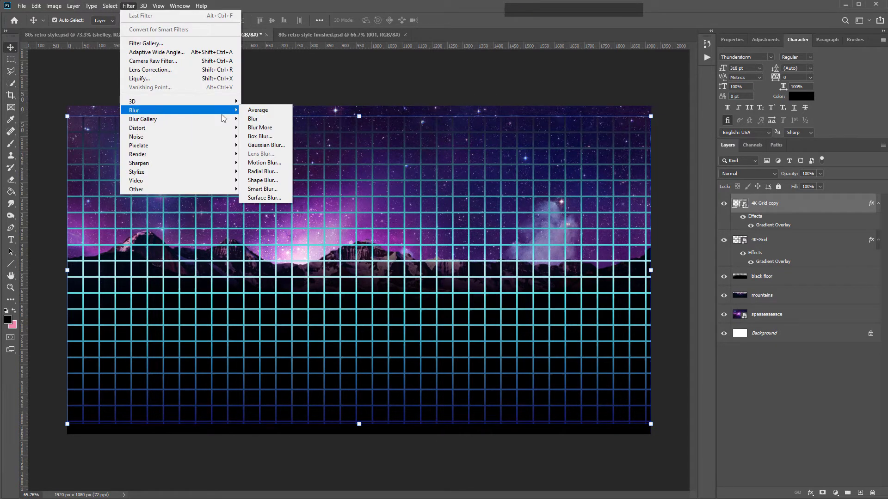
left_click(266, 144)
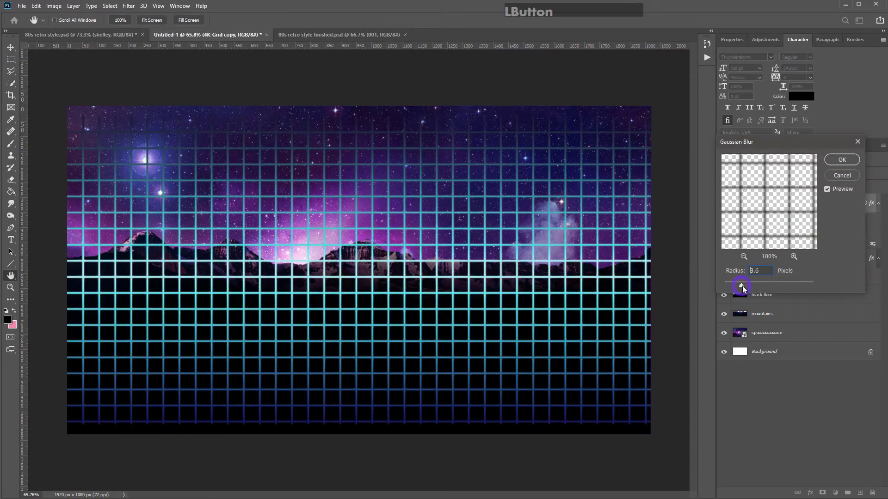
left_click_drag(742, 286, 759, 283)
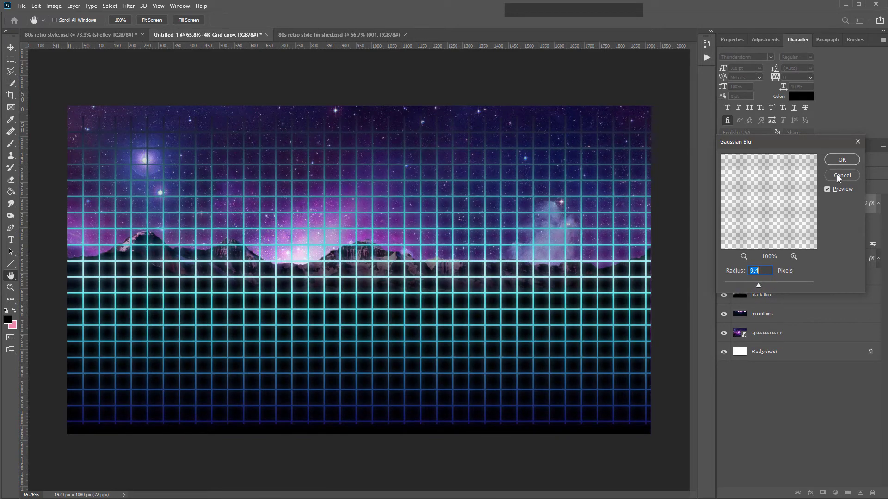
left_click(842, 159)
key("v")
key("ctrl+0")
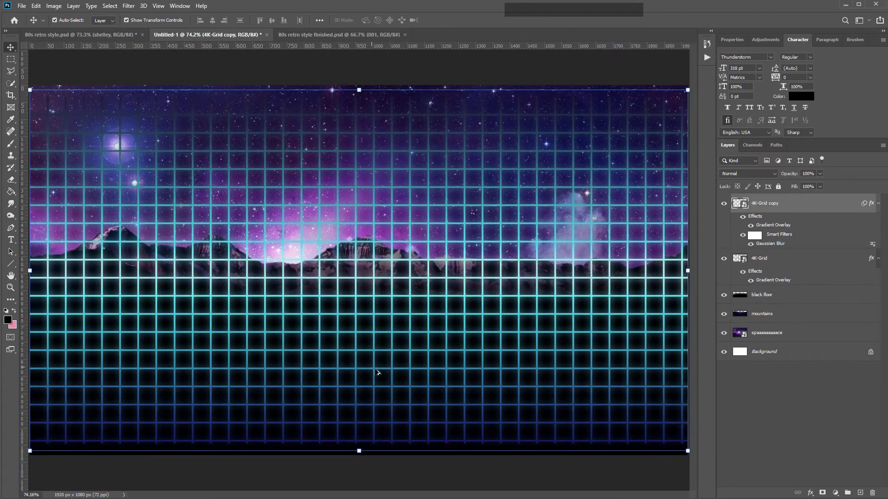
scroll(413, 353, "down", 2)
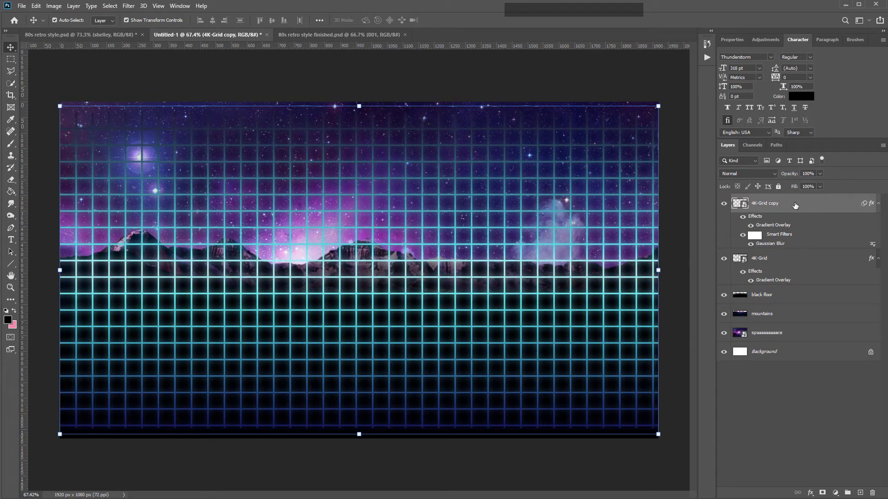
Step: Rasterize '4K-Grid copy', toggle the sharp 4K-Grid off and on to compare, then select both grids
right_click(811, 205)
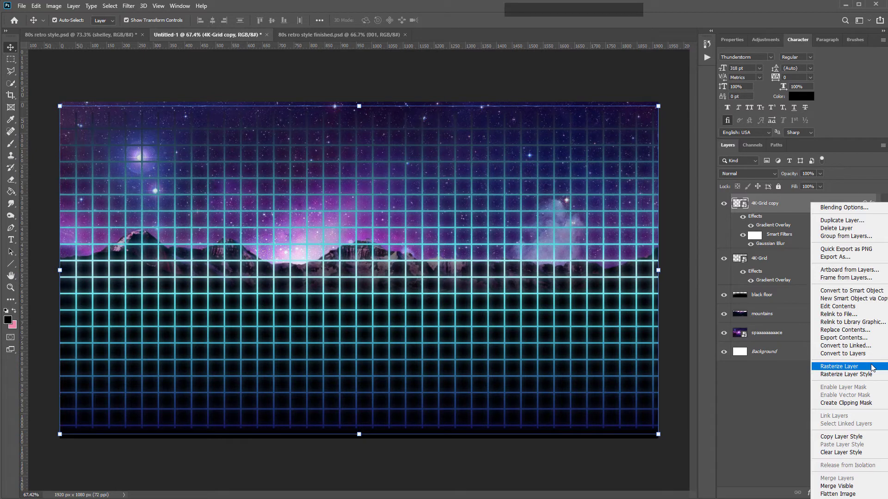
left_click(839, 366)
left_click(773, 240)
left_click(724, 240)
left_click(724, 240)
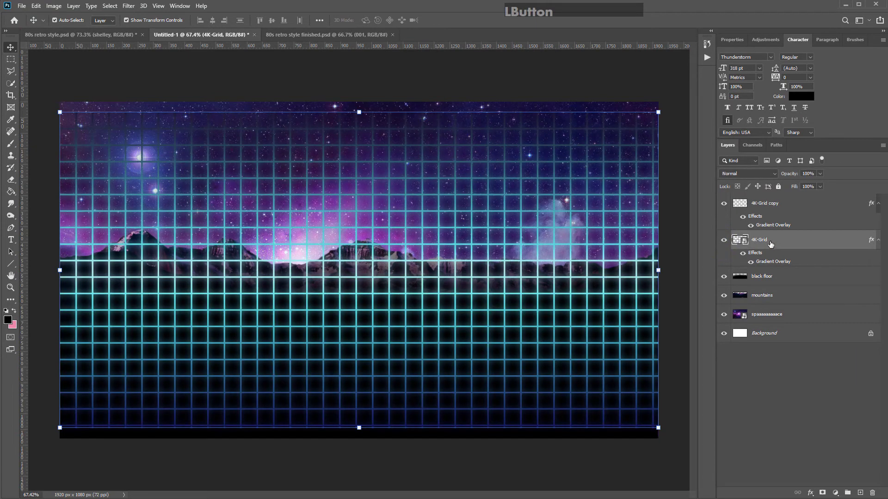
left_click(724, 240)
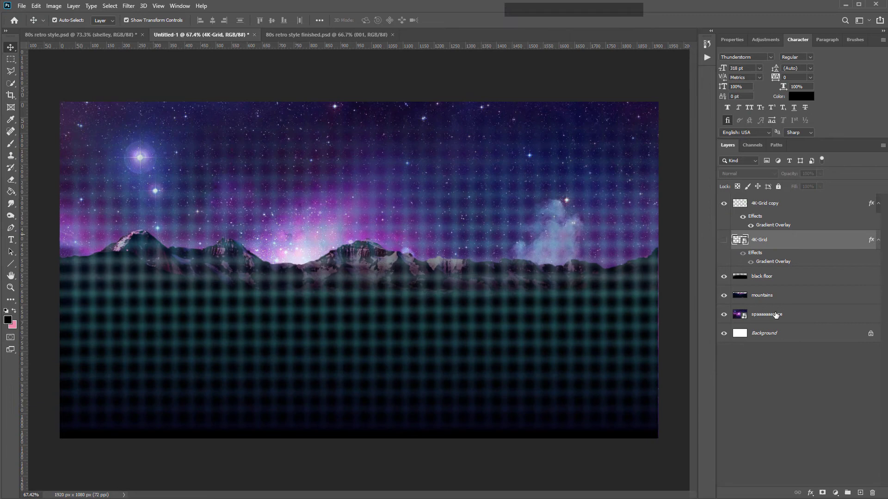
left_click(723, 243)
left_click(793, 208, "shift")
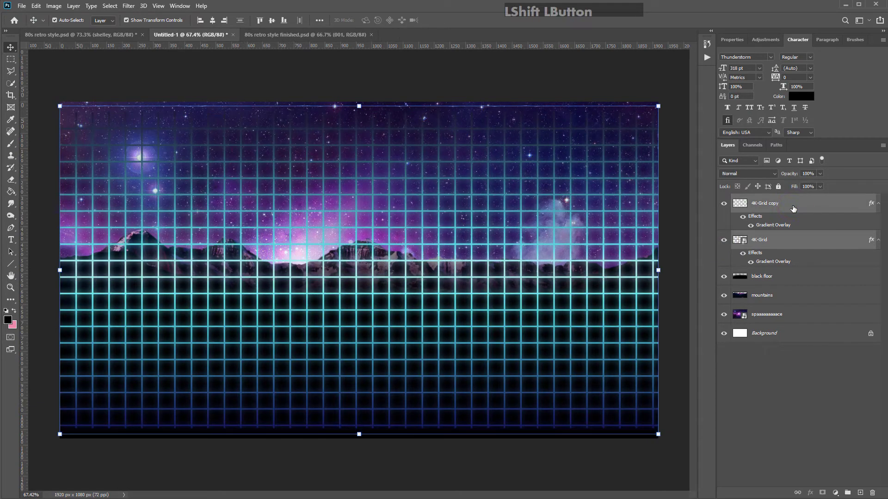
Step: Start a perspective transform on both grid layers and pull the bottom corners outward
left_click(35, 5)
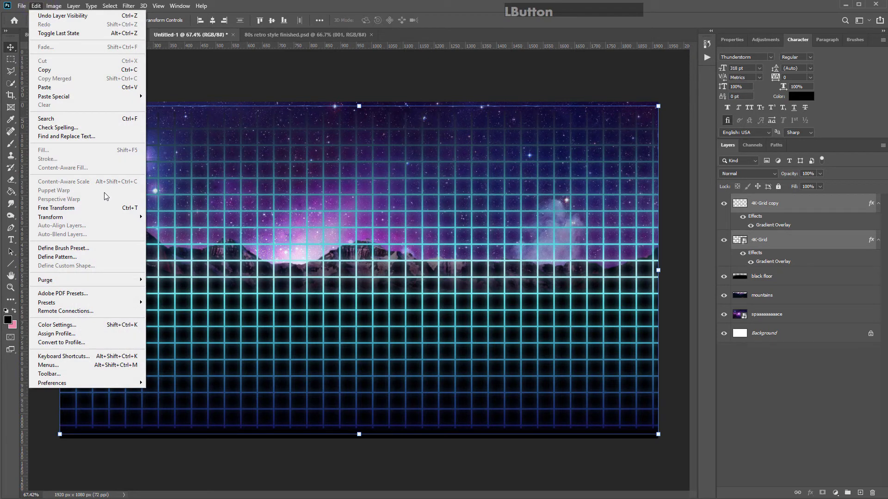
mouse_move(88, 215)
left_click(194, 265)
key("ctrl+minus")
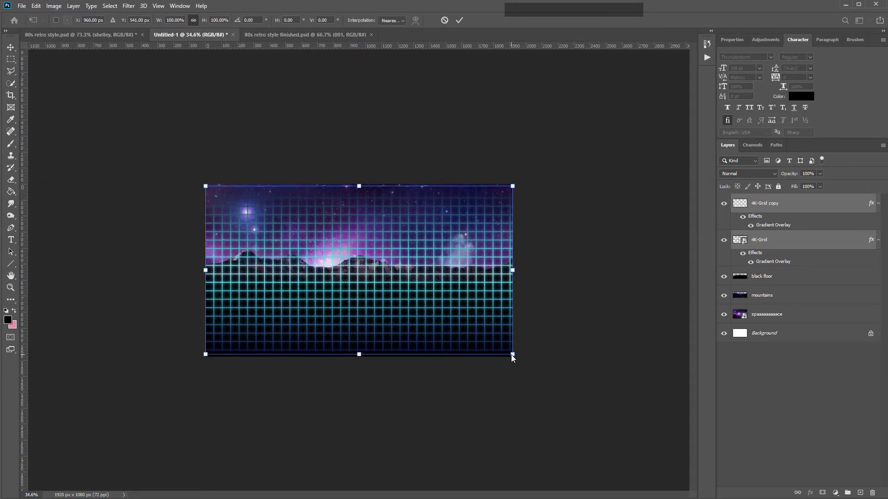
left_click_drag(512, 355, 772, 331)
Step: Widen the grid's bottom a little more, undoing a trial slant of the top edge
scroll(465, 315, "down", 2)
scroll(504, 314, "up", 1)
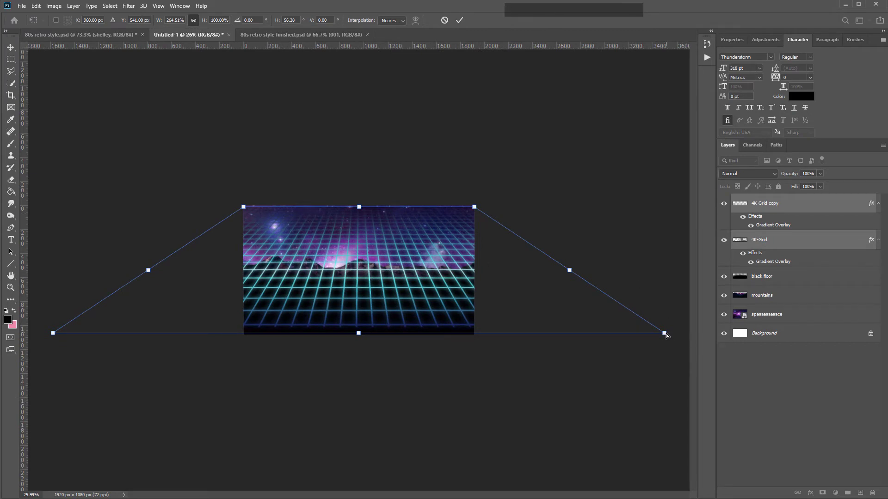
left_click_drag(666, 333, 671, 333)
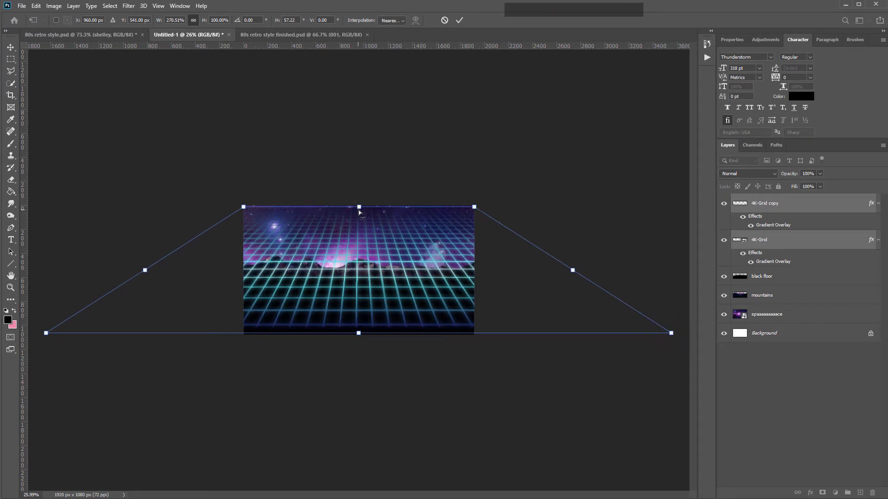
left_click_drag(358, 210, 294, 236)
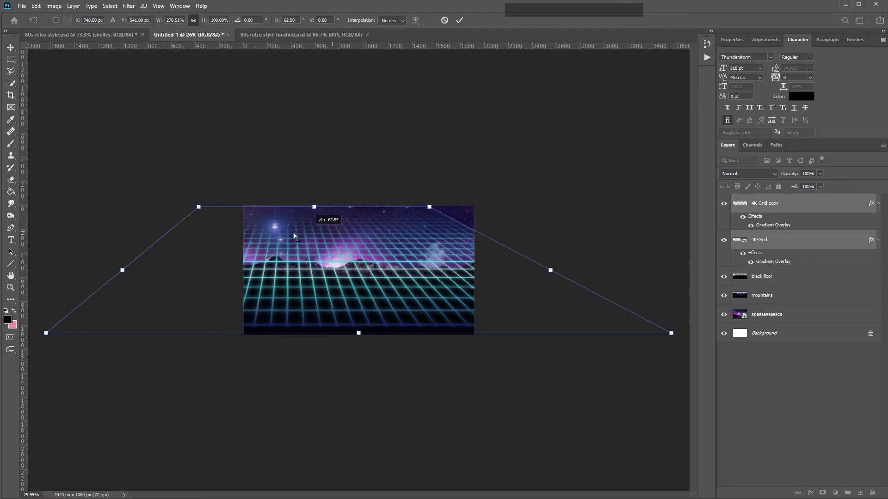
key("ctrl+z")
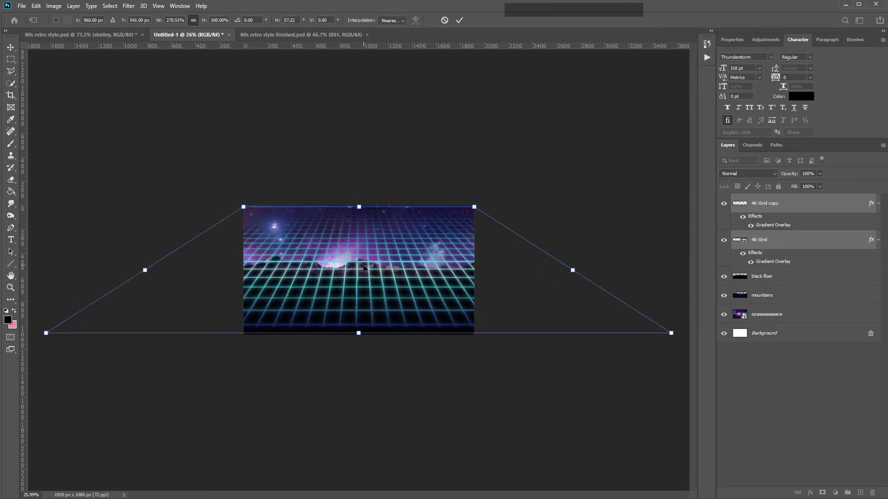
Step: Switch the transform to Skew and push the grid's top edge down to the horizon
left_click(36, 6)
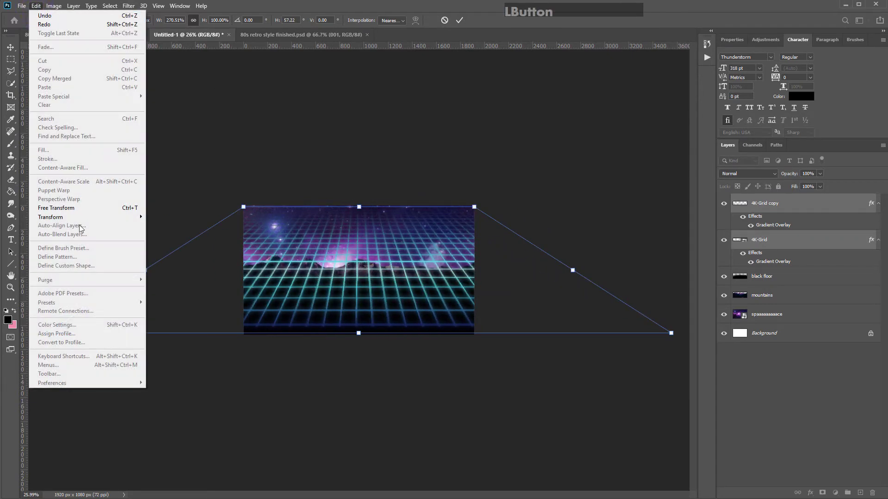
mouse_move(81, 215)
left_click(202, 249)
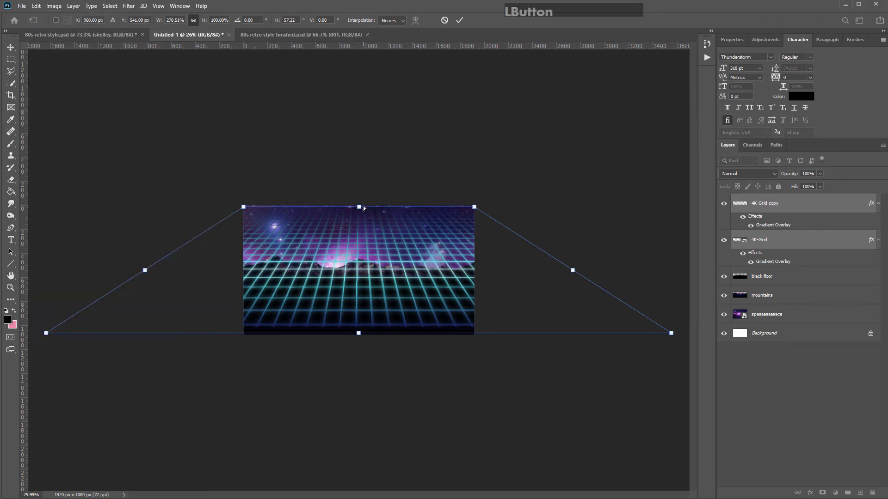
left_click_drag(364, 208, 361, 284)
scroll(362, 284, "up", 4)
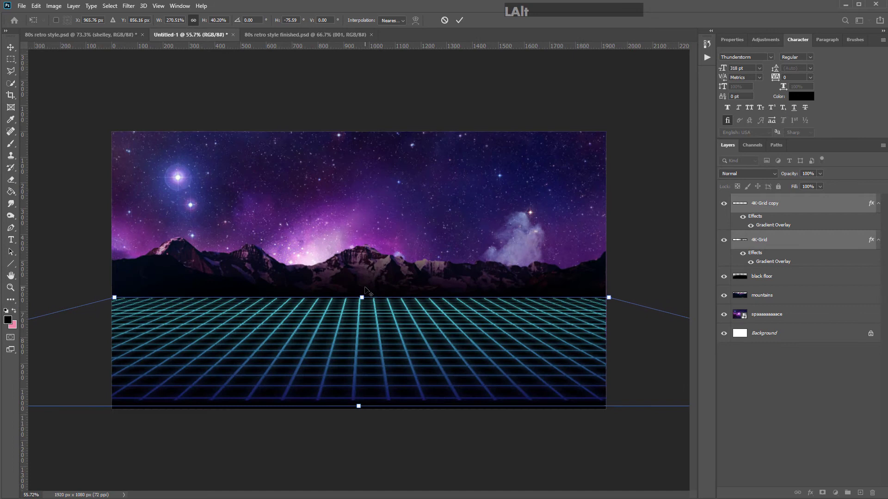
left_click(362, 298)
left_click_drag(363, 299, 362, 306)
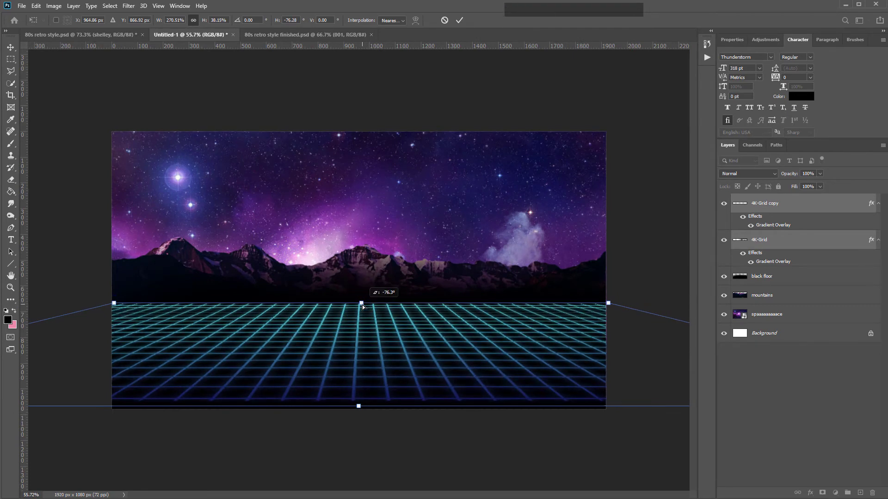
Step: Stretch the grid's bottom edge downward, fine-tune the top-right corner, and commit the transform
left_click_drag(360, 409, 359, 418)
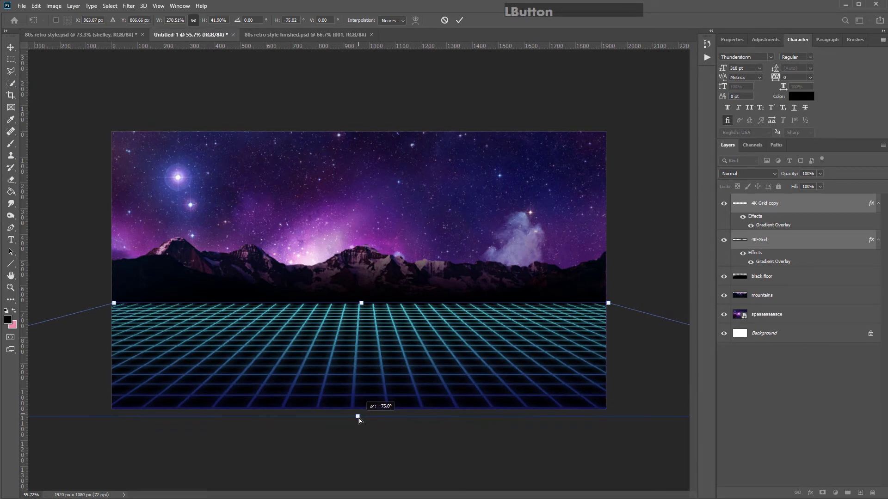
scroll(382, 377, "down", 2)
scroll(601, 261, "up", 1)
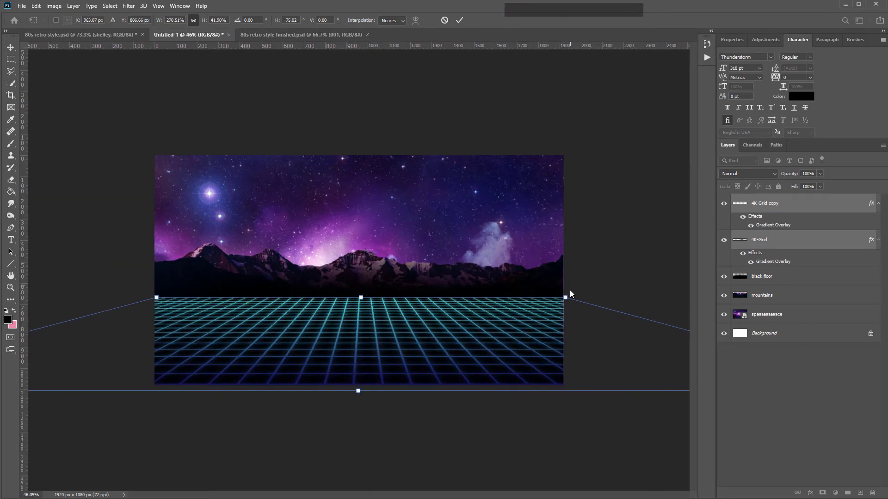
left_click(566, 297)
mouse_move(565, 297)
left_mouse_down()
mouse_move(607, 295)
mouse_move(564, 299)
left_mouse_up()
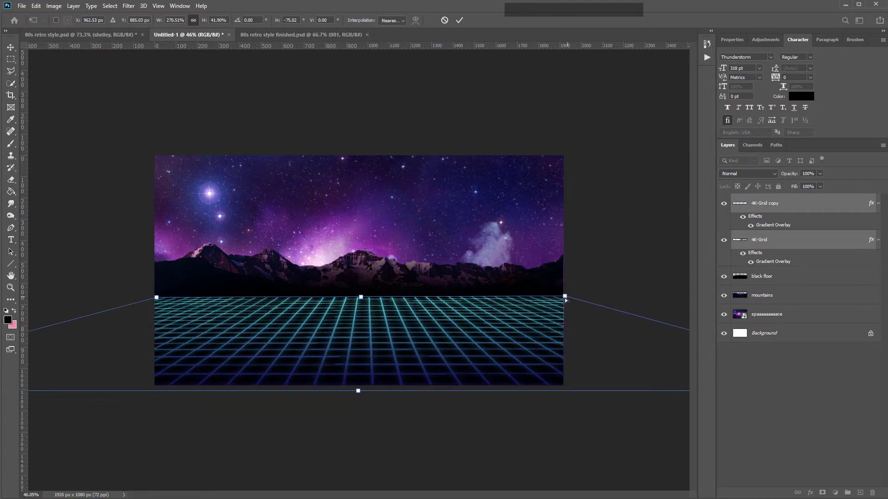
left_click(460, 21)
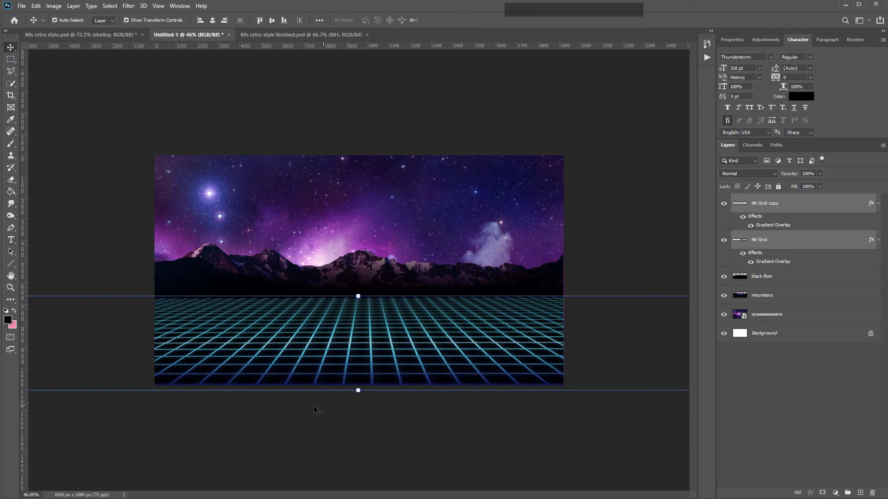
scroll(348, 426, "up", 5)
scroll(437, 403, "up", 2)
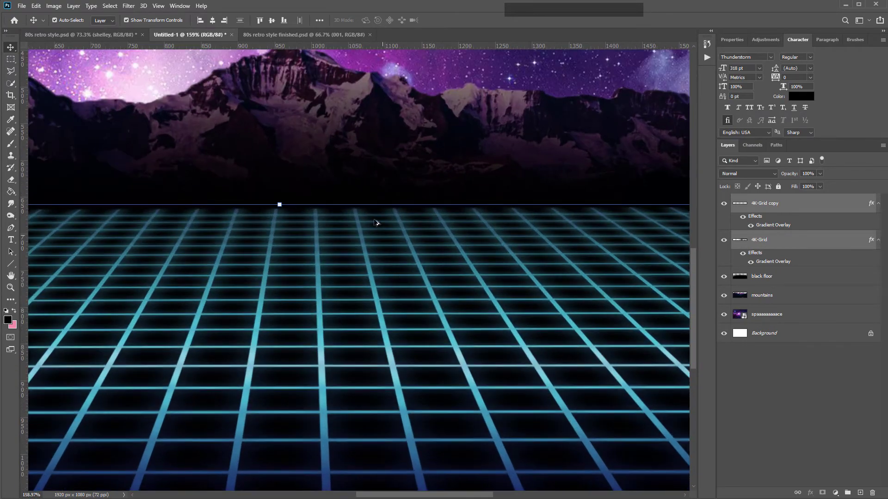
scroll(339, 257, "up", 1)
scroll(303, 305, "down", 3)
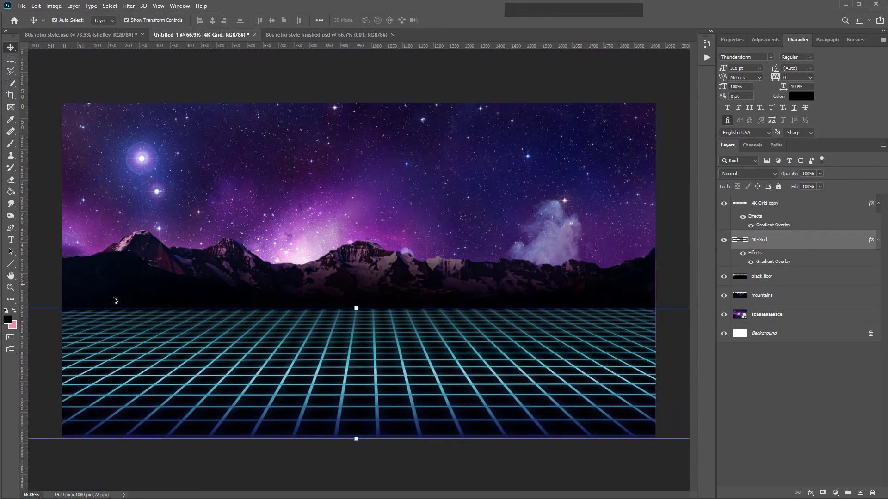
scroll(531, 304, "up", 3)
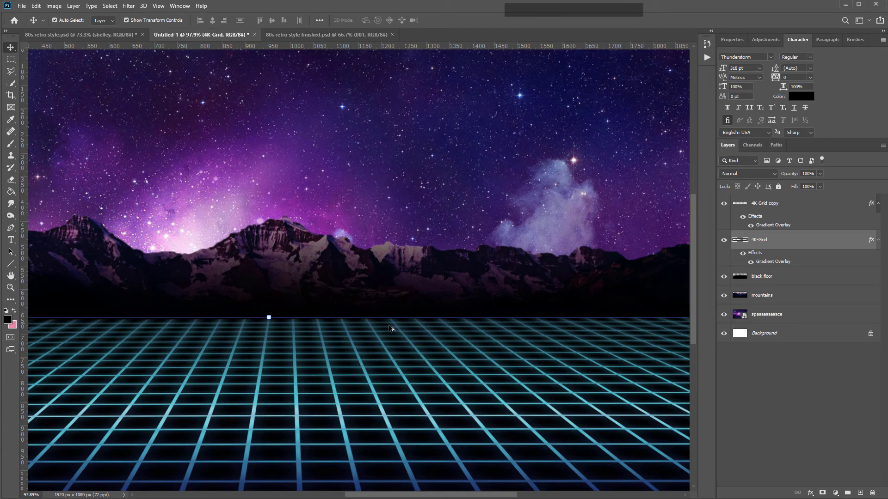
scroll(348, 338, "down", 3)
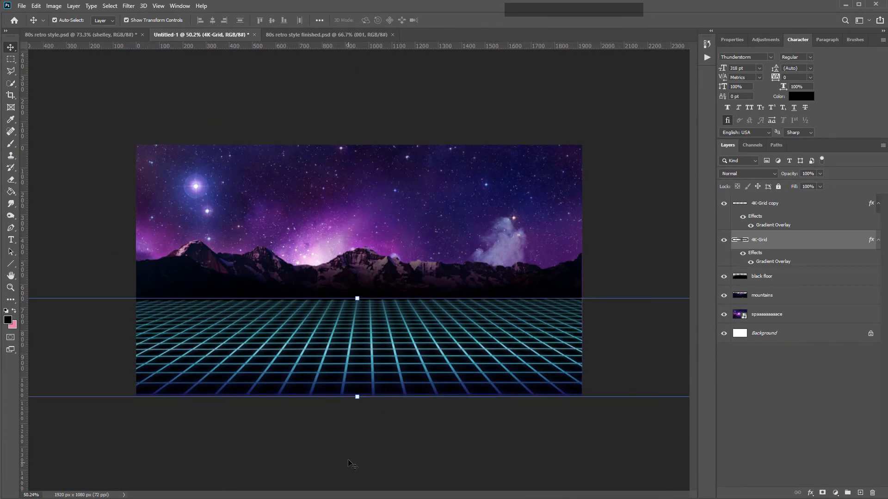
scroll(350, 464, "up", 3)
left_click(808, 412)
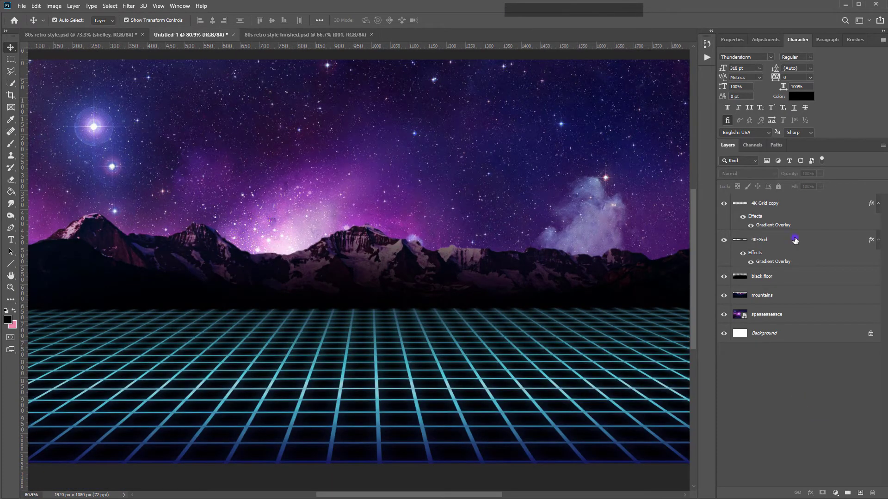
Step: Open the Gradient Overlay gradient in 4K-Grid's layer style for editing
double_click(795, 240)
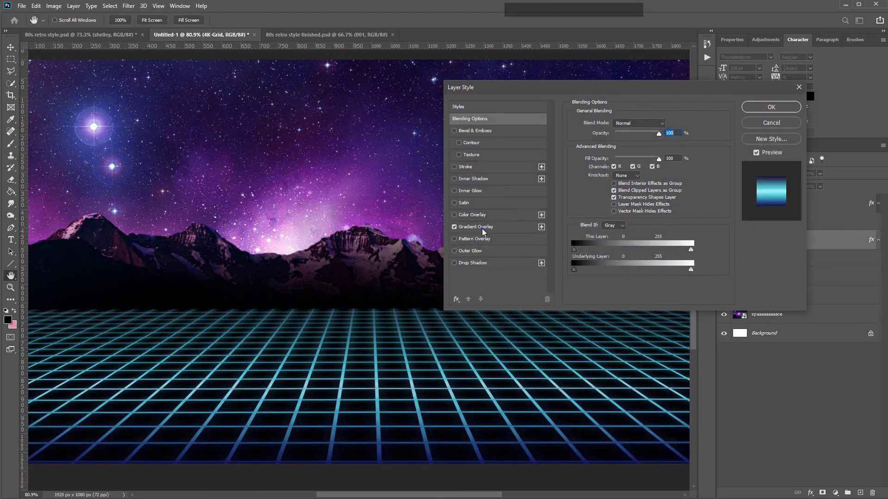
left_click(482, 228)
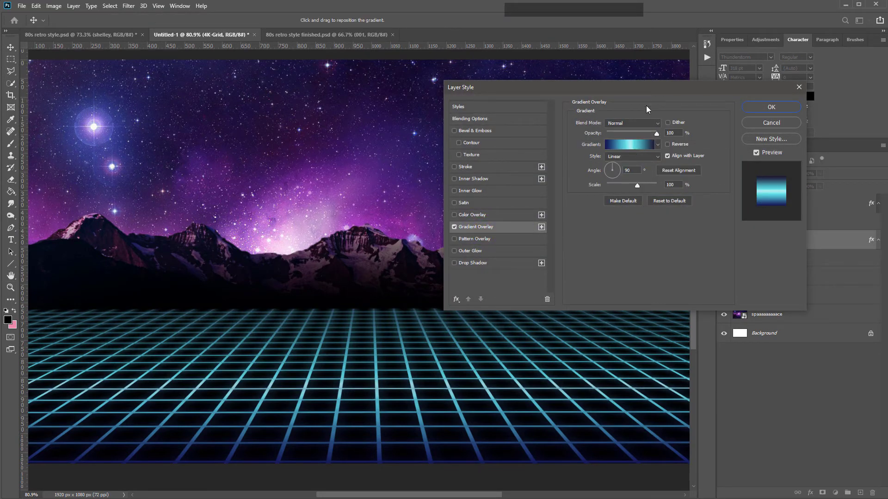
left_click(503, 230)
left_click(631, 146)
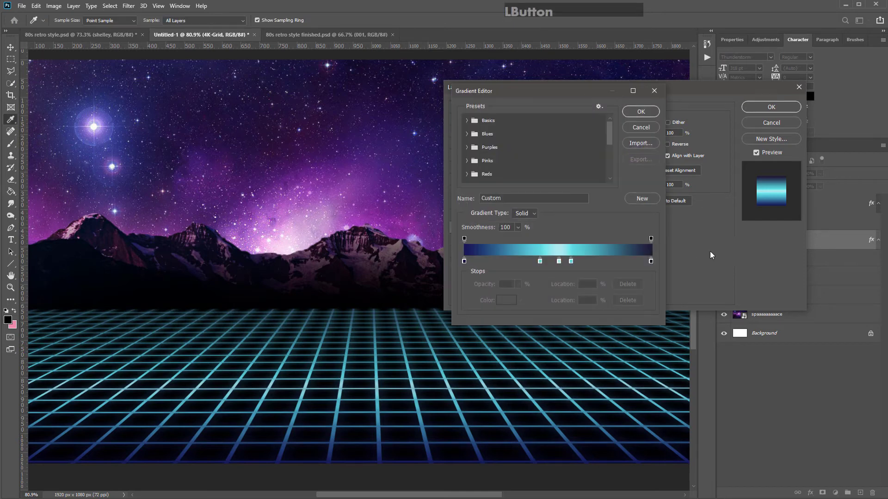
Step: Set the gradient's right stop to near-black navy 0b0914 and apply the layer style
double_click(651, 262)
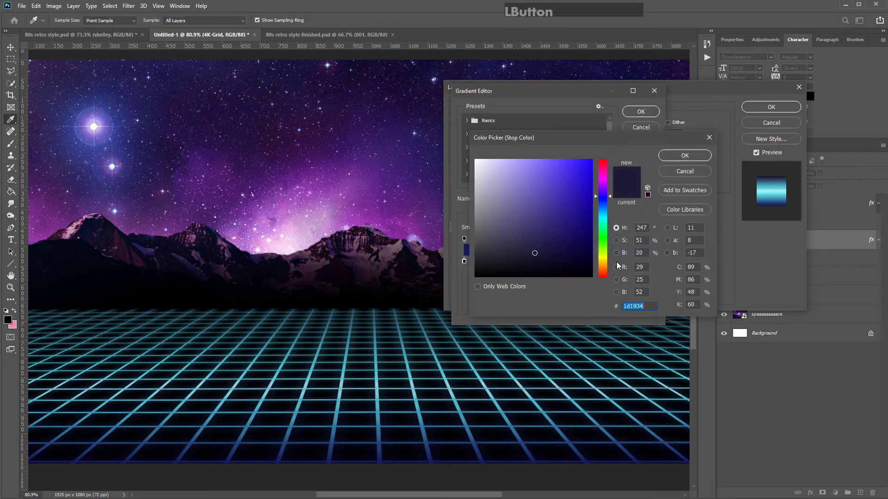
left_click(536, 269)
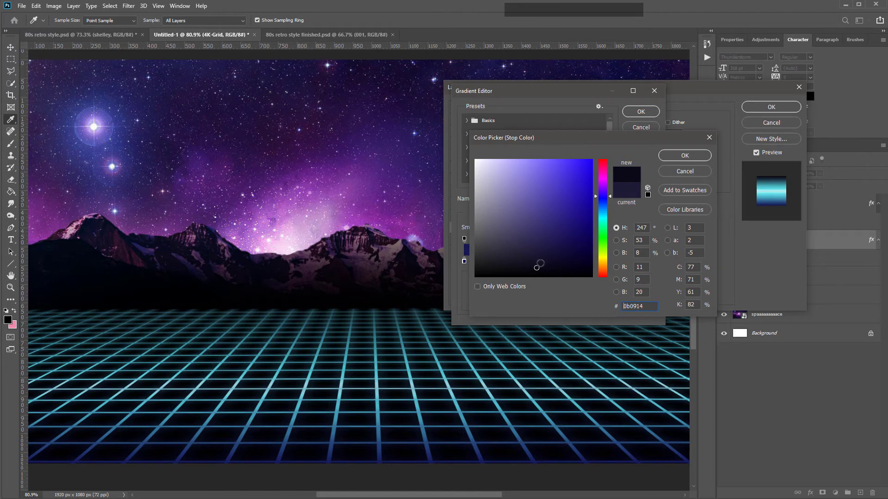
left_click(536, 272)
left_click(684, 156)
left_click(641, 112)
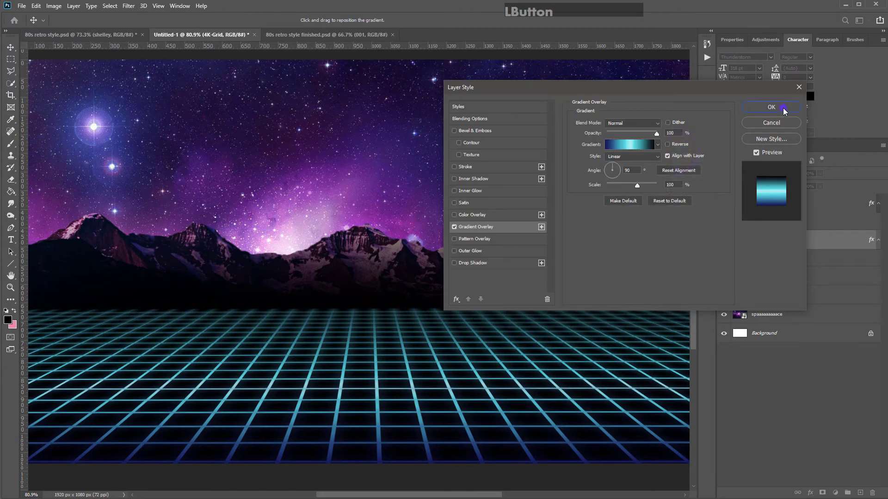
left_click(771, 107)
scroll(391, 308, "down", 1)
left_click(791, 211)
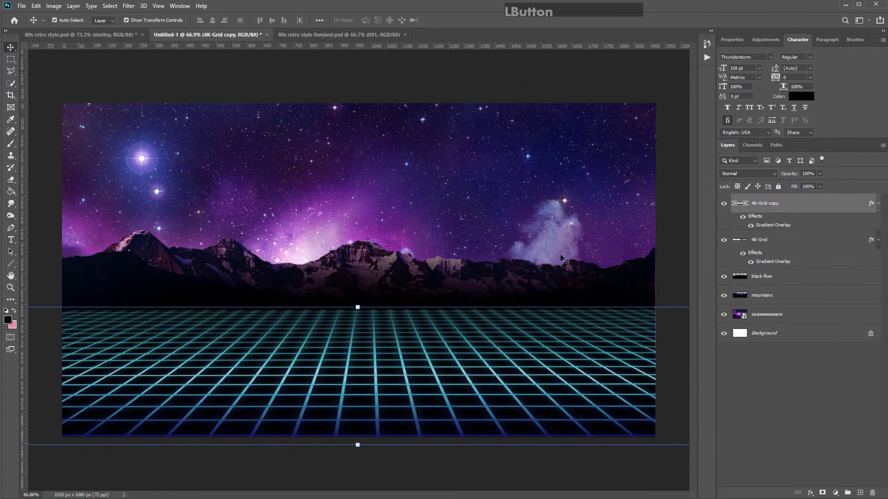
Step: Set up a soft Brush-mode eraser with 0% hardness
key("e")
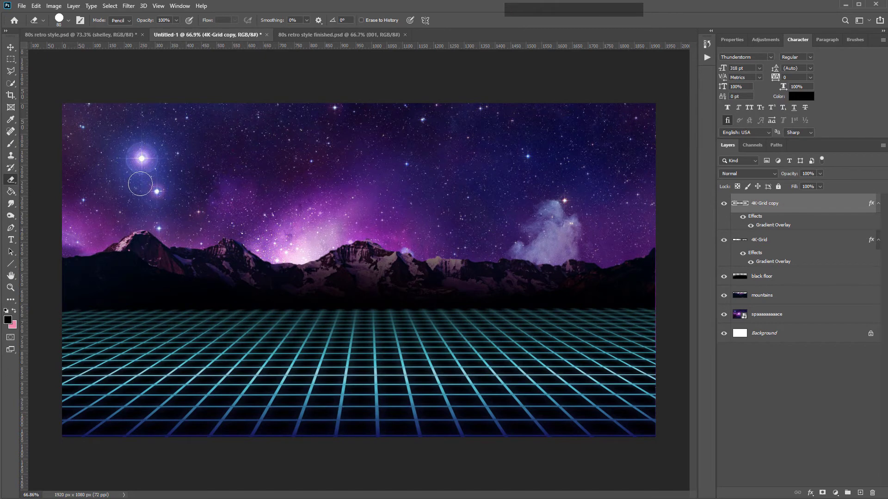
right_click(203, 228)
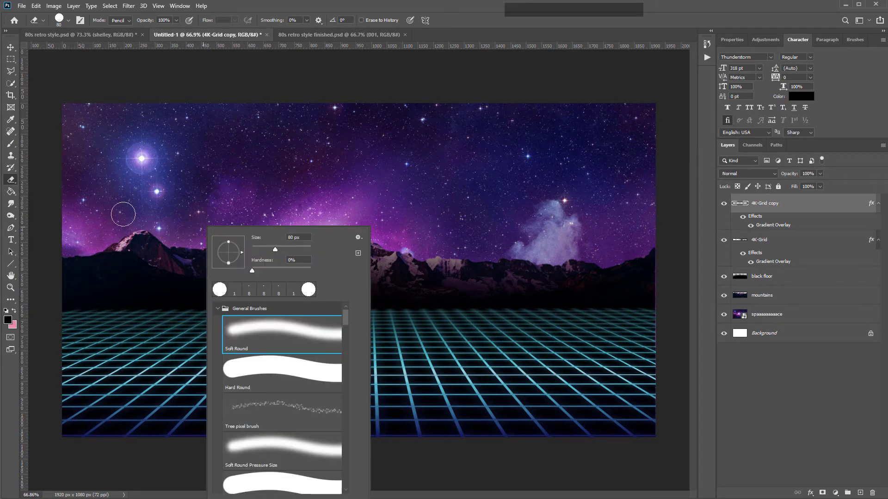
left_click_drag(281, 268, 226, 273)
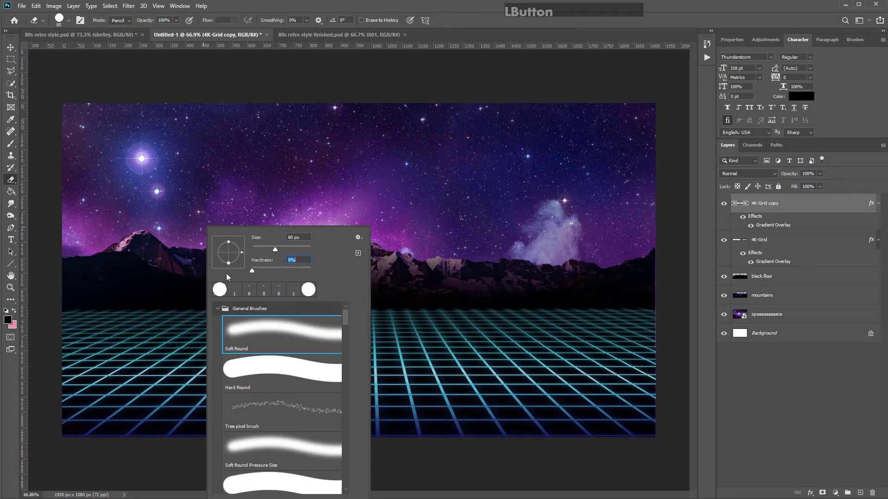
left_click(121, 20)
left_click(121, 20)
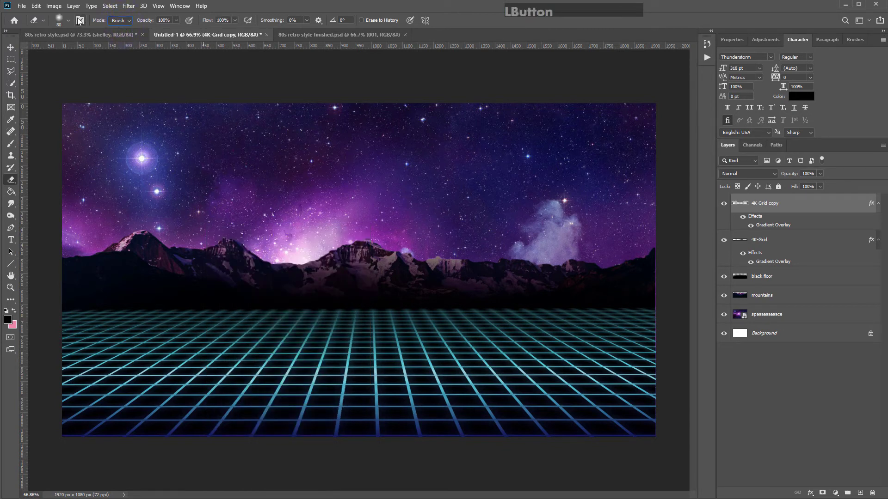
Step: Erase the grid copy along the horizon with a 250 px soft eraser, left to right
left_click(272, 293)
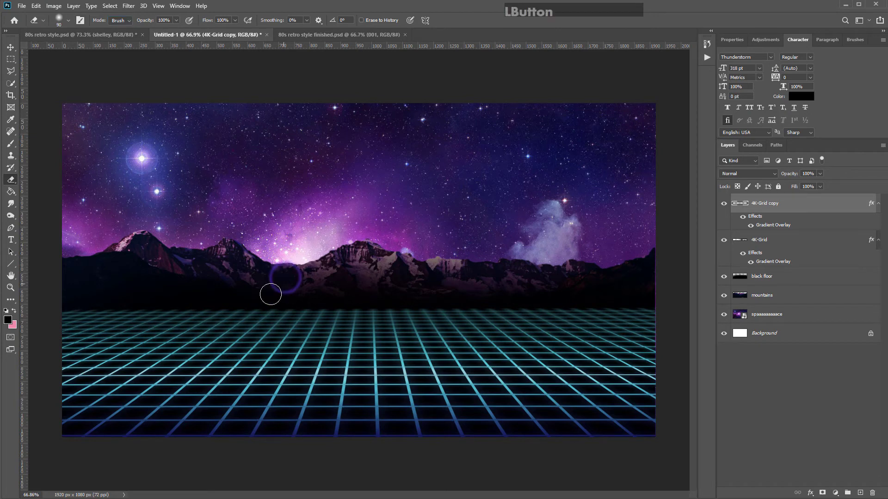
key("bracketright")
key("bracketright")
key("bracketright")
key("bracketright")
key("bracketright")
key("bracketright")
key("bracketright")
left_click(90, 295)
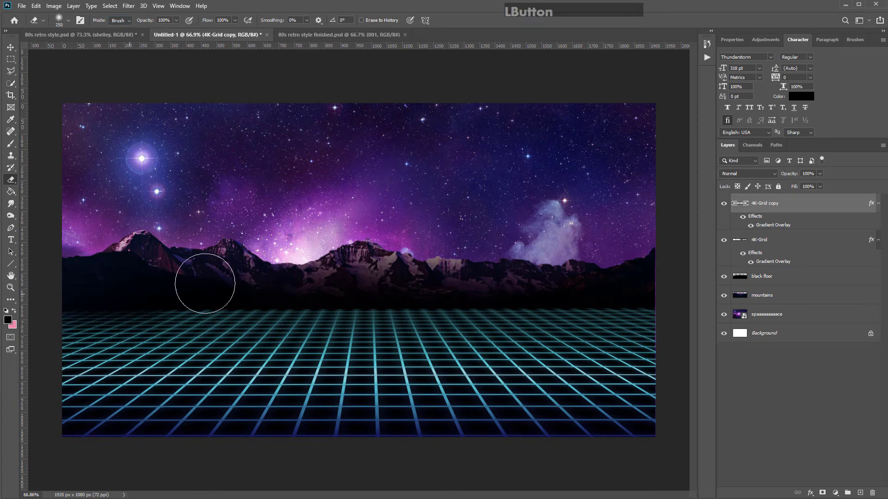
key("ctrl+z")
mouse_move(60, 291)
left_mouse_down()
mouse_move(439, 281)
mouse_move(660, 284)
left_mouse_up()
left_click(656, 293, "shift")
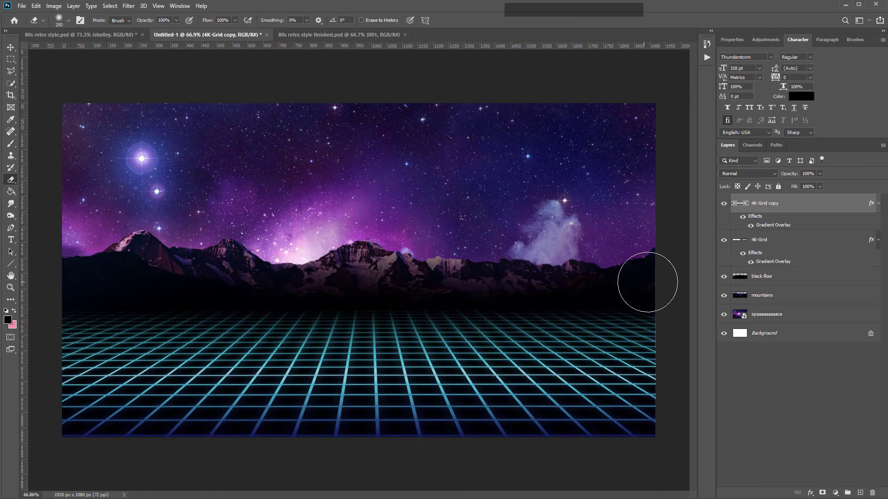
left_click(667, 281)
scroll(387, 293, "down", 3)
scroll(387, 293, "up", 8)
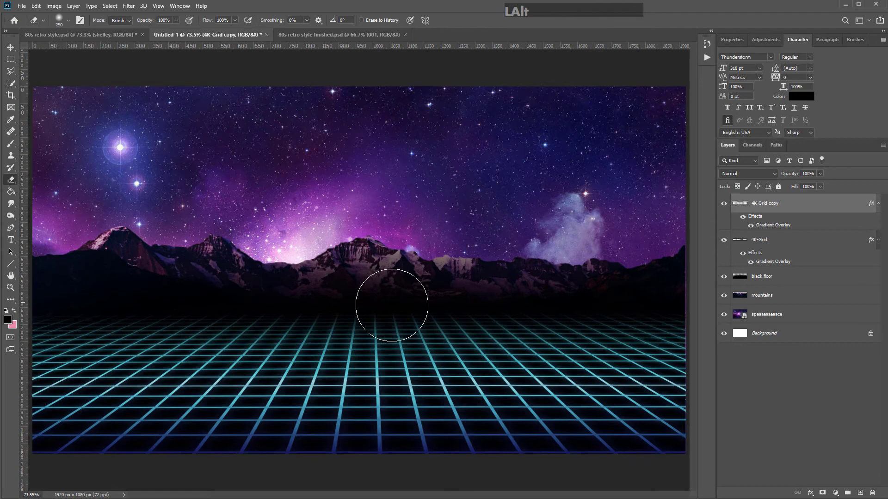
scroll(318, 293, "down", 8)
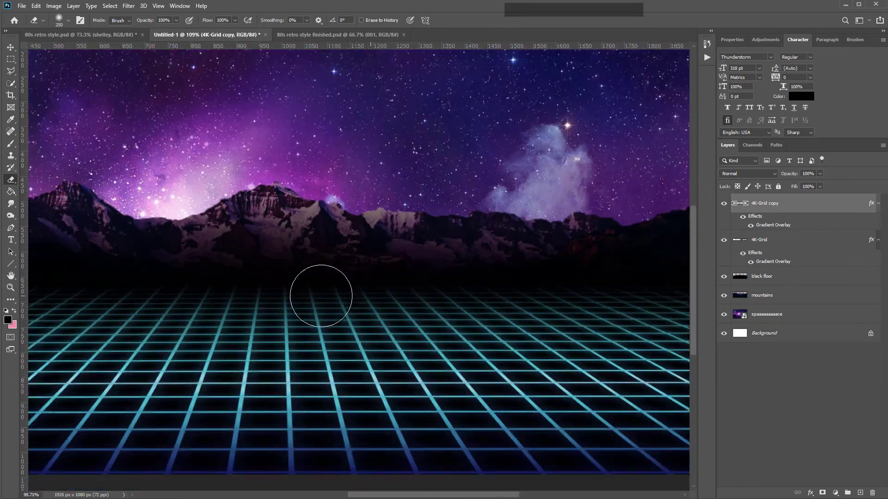
scroll(207, 302, "up", 3)
Step: View the '80s retro style finished.psd' reference, then return to the Untitled-1 document
key("ctrl+Tab")
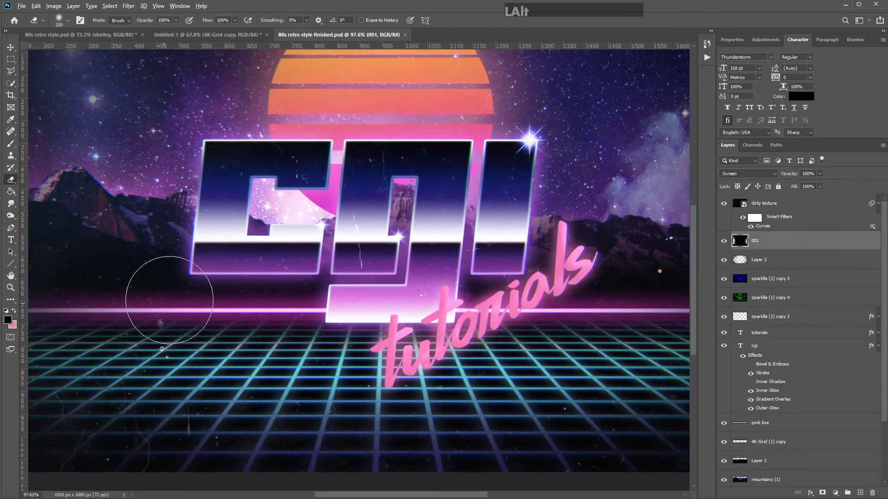
scroll(549, 313, "down", 3)
scroll(532, 316, "up", 1)
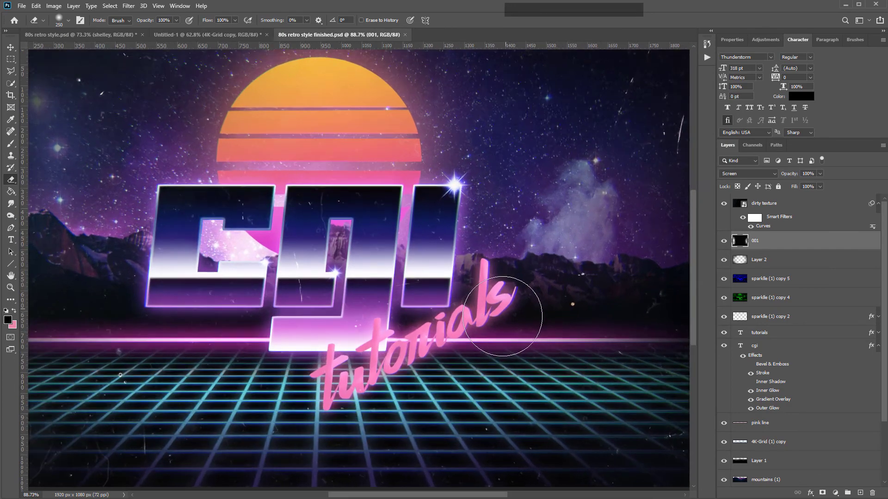
scroll(440, 324, "down", 1)
scroll(382, 330, "up", 1)
scroll(381, 331, "up", 3)
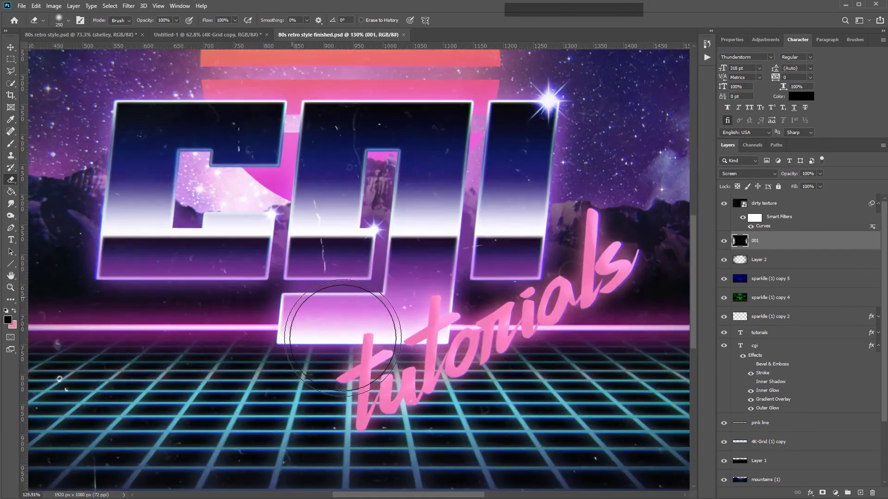
scroll(227, 314, "up", 1)
scroll(377, 327, "down", 4)
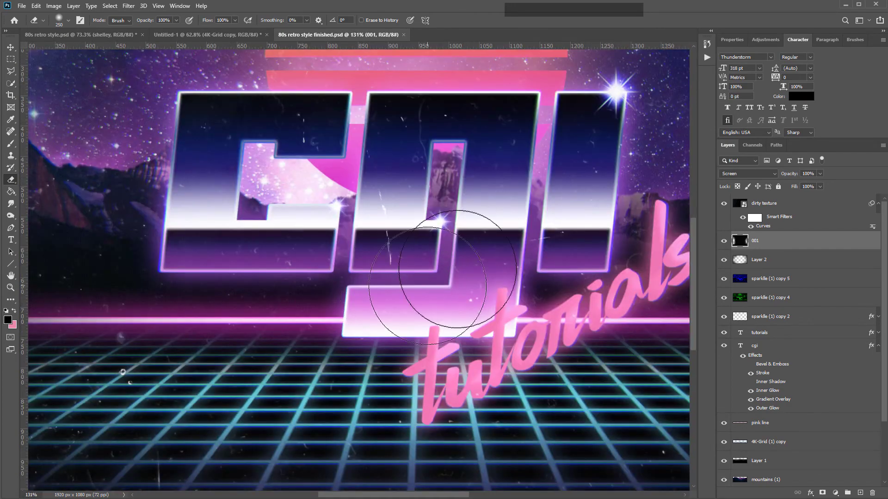
scroll(254, 83, "up", 1)
left_click(205, 37)
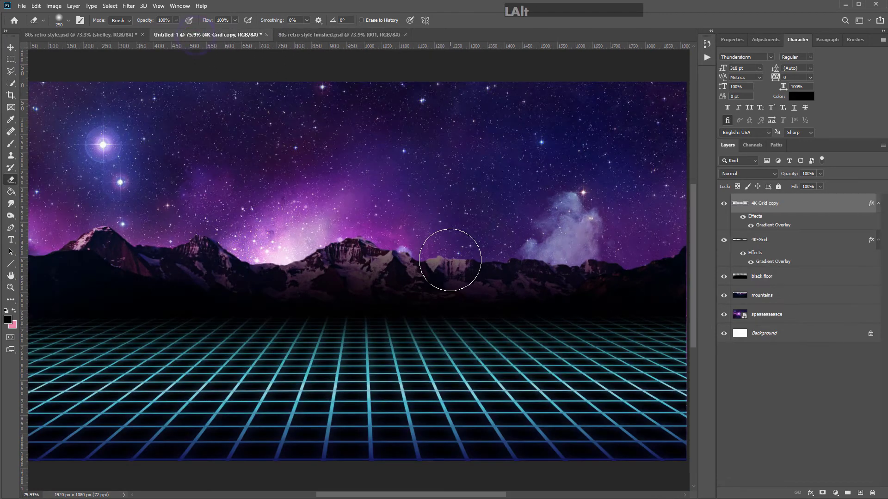
Step: Draw a thin full-width rectangular marquee across the horizon
left_click(10, 59)
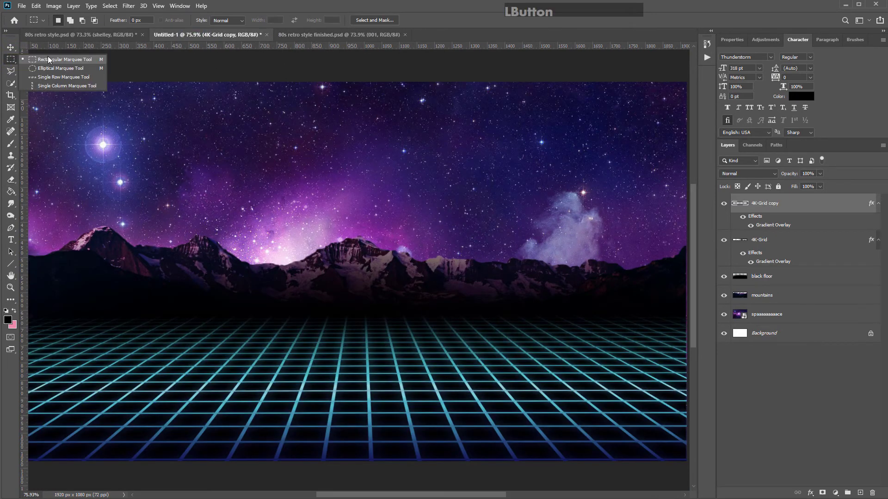
scroll(107, 297, "down", 1)
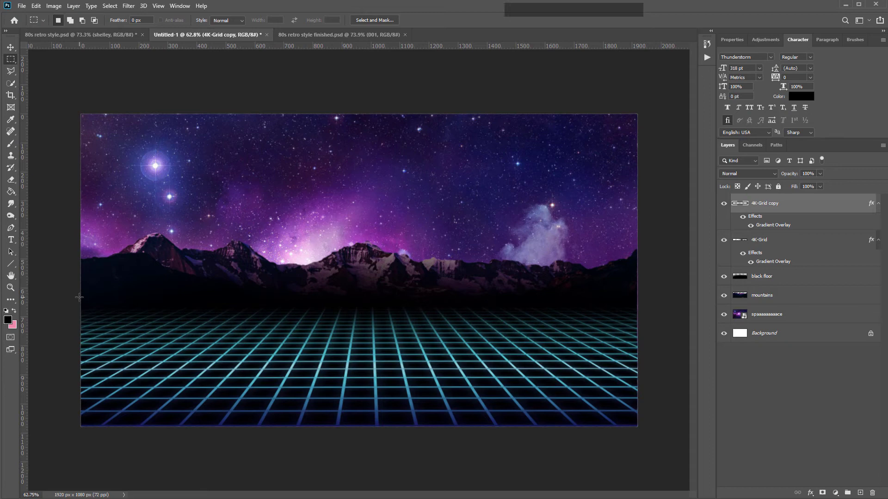
left_click_drag(79, 297, 671, 312)
scroll(648, 301, "up", 1)
scroll(404, 311, "up", 6)
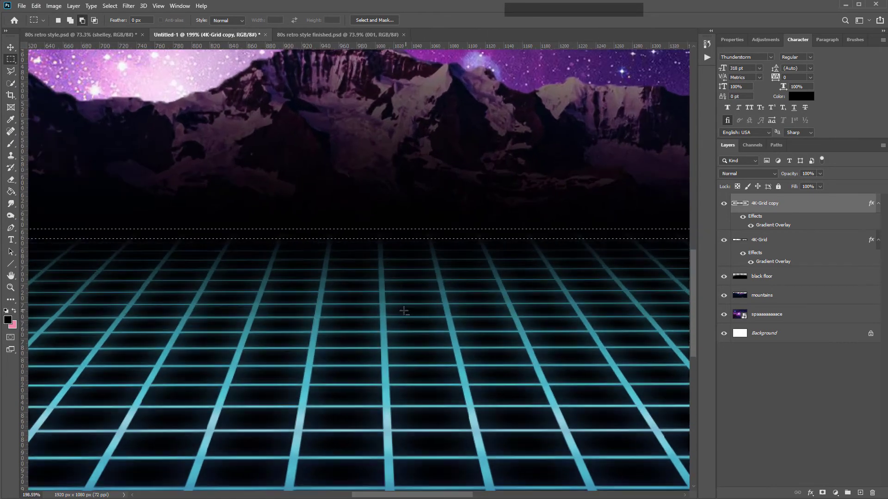
scroll(404, 311, "down", 3)
scroll(384, 221, "up", 2)
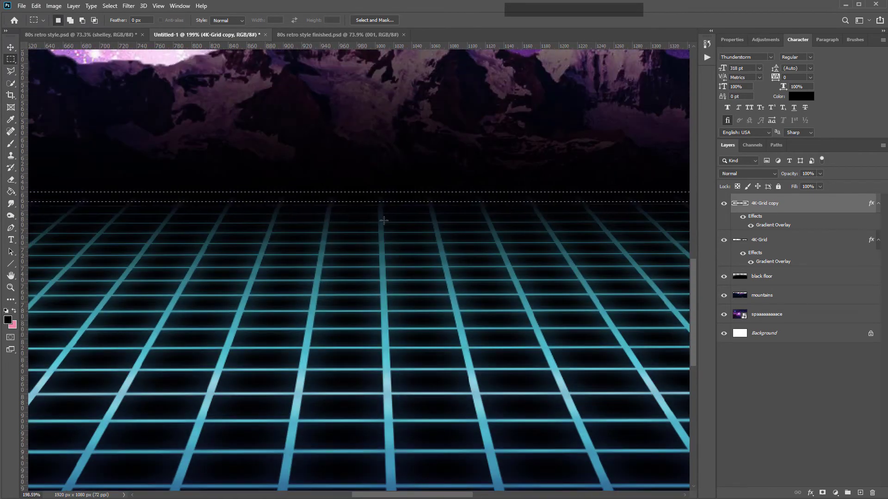
scroll(383, 220, "down", 4)
scroll(383, 221, "up", 3)
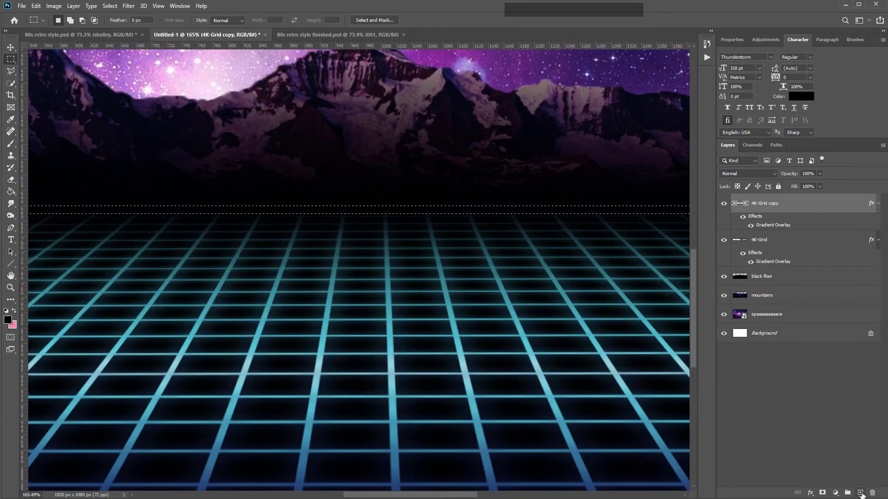
Step: Add a new empty layer named 'horizon line'
left_click(861, 493)
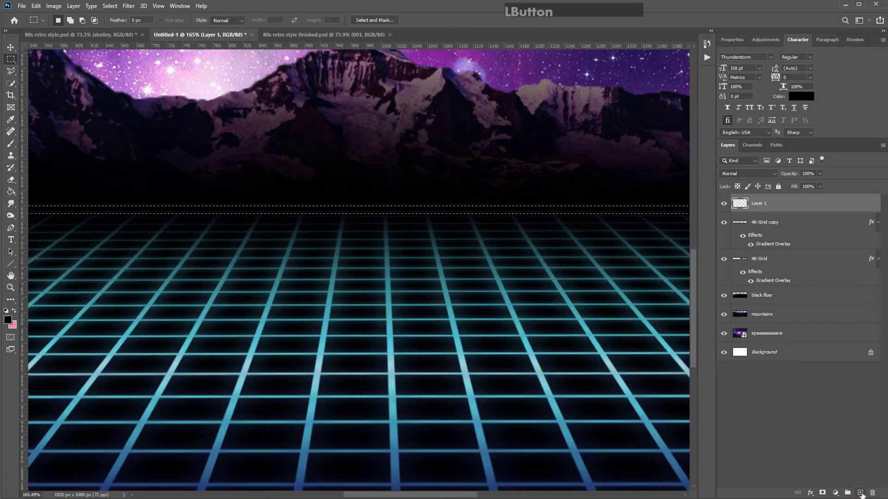
double_click(759, 205)
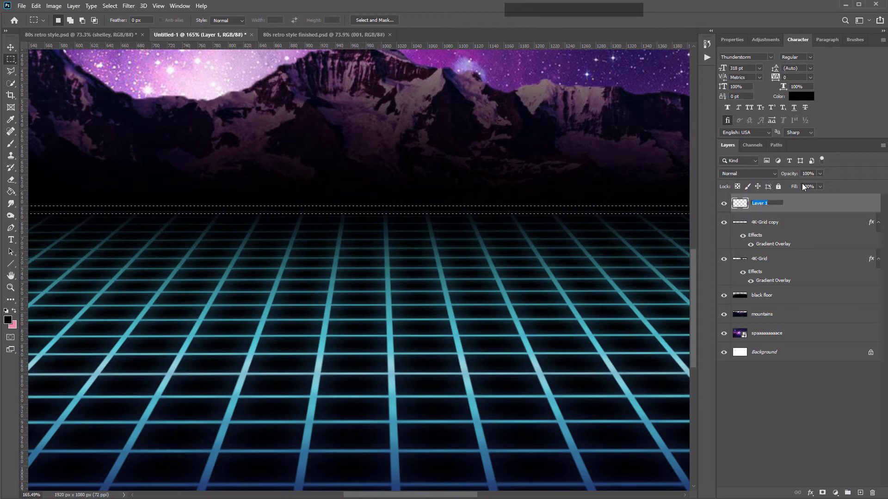
type("horizon line")
key("Return")
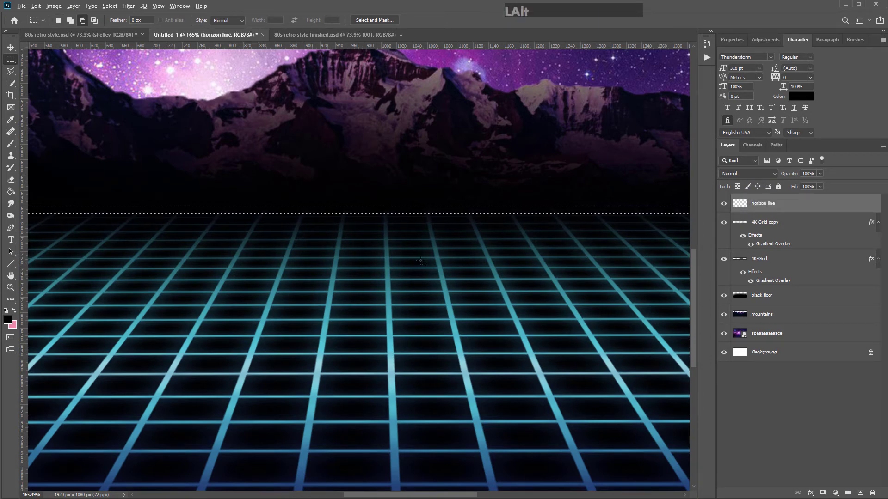
scroll(420, 260, "down", 3)
scroll(88, 192, "up", 3)
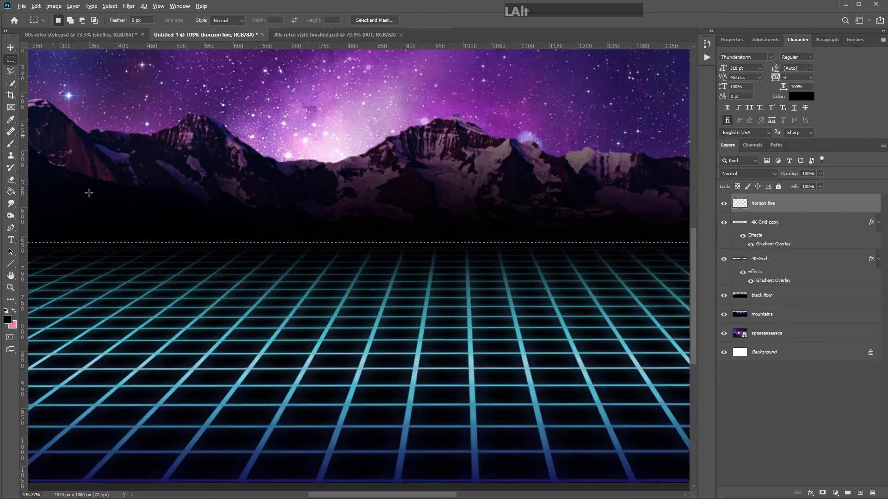
scroll(88, 193, "up", 3)
Step: Make white the foreground colour and trial a Paint Bucket fill of the horizon band, then undo it
left_click(11, 192)
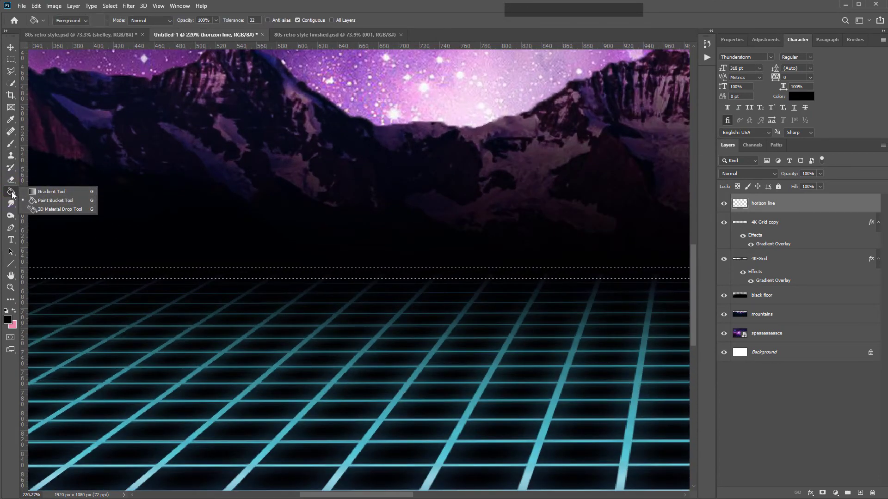
left_click(59, 200)
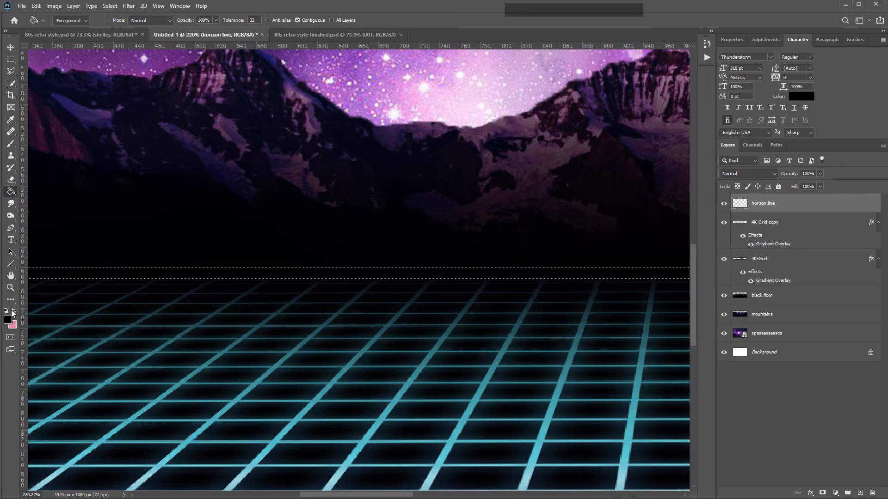
left_click(6, 312)
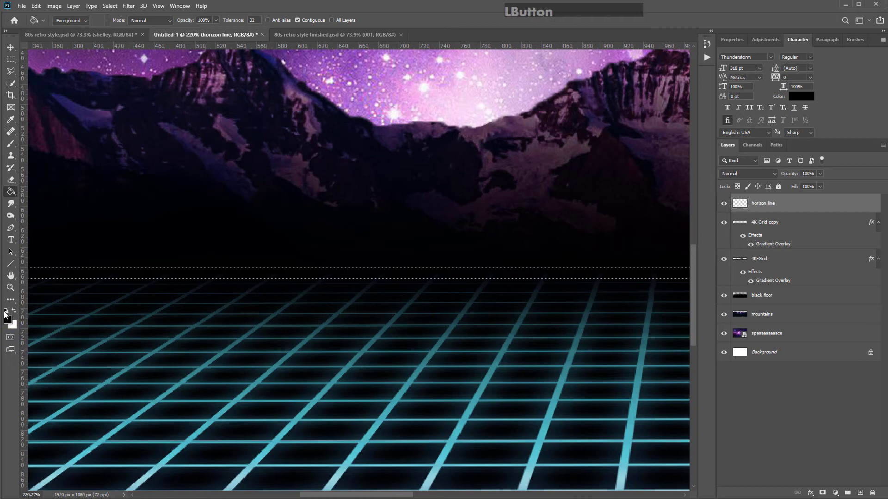
left_click(14, 312)
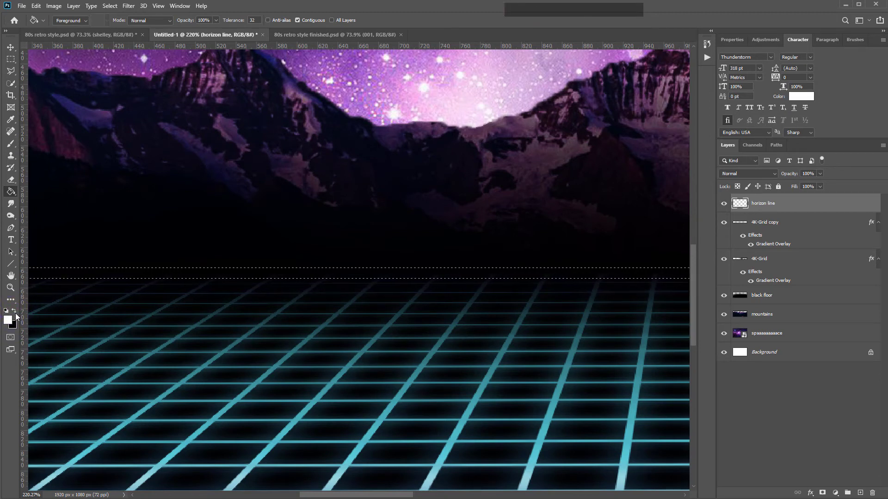
left_click(244, 276)
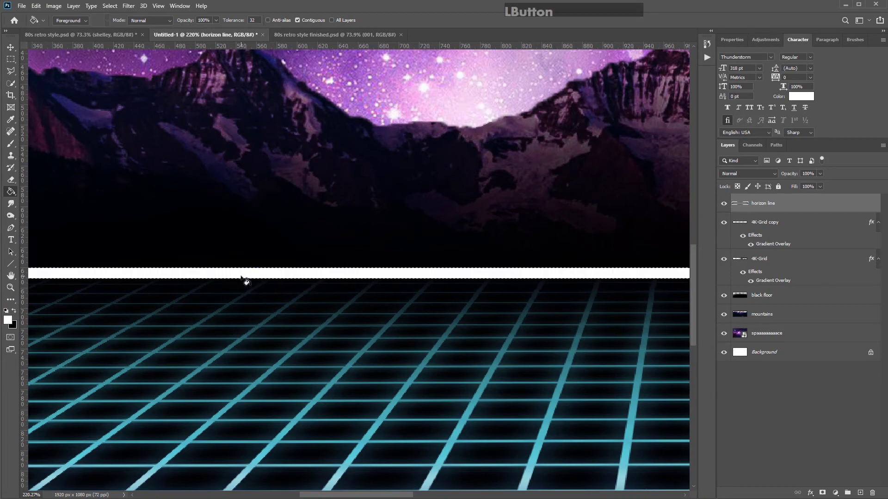
scroll(313, 267, "down", 4)
scroll(305, 267, "up", 2)
key("ctrl+z")
scroll(212, 273, "down", 3)
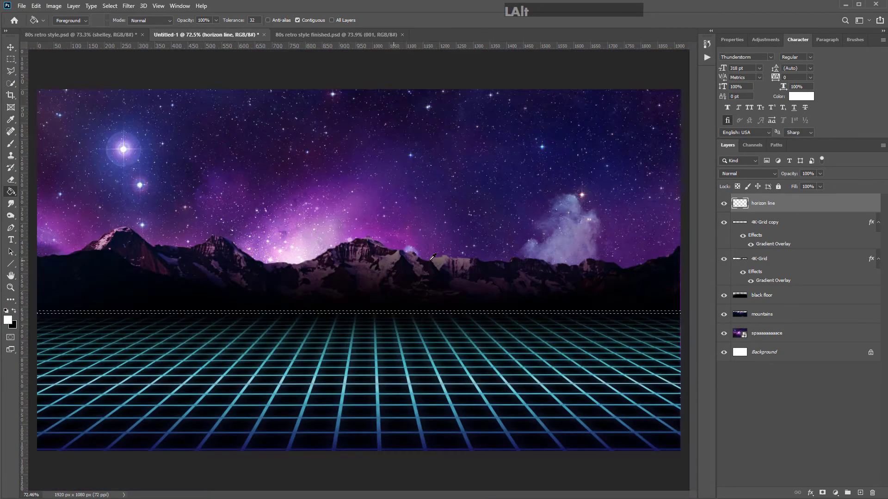
scroll(620, 312, "up", 3)
scroll(567, 303, "down", 1)
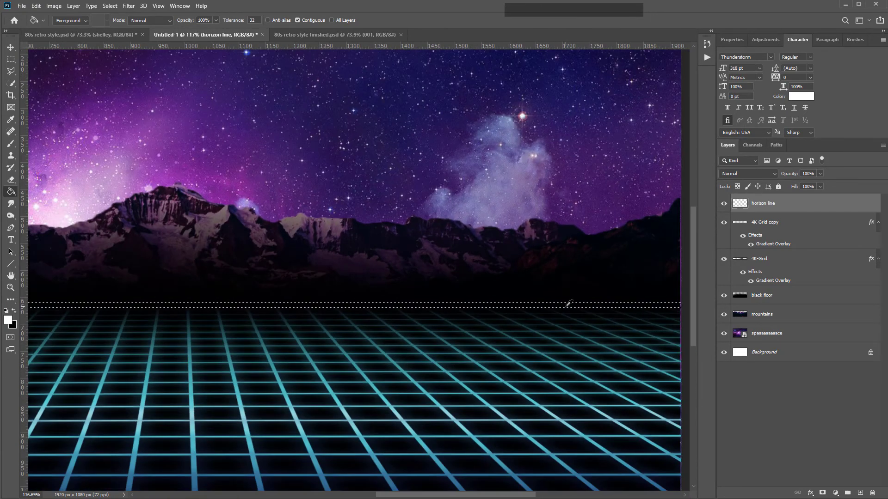
scroll(649, 305, "up", 2)
Step: Nudge the horizon marquee into place, fill it with white, and deselect
left_click(11, 59)
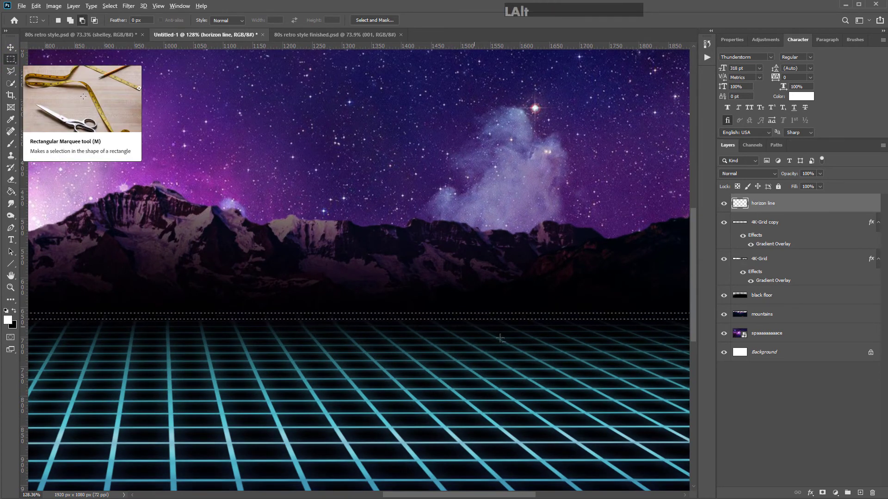
scroll(416, 294, "up", 2)
key("Down")
key("Down")
key("Down")
key("Down")
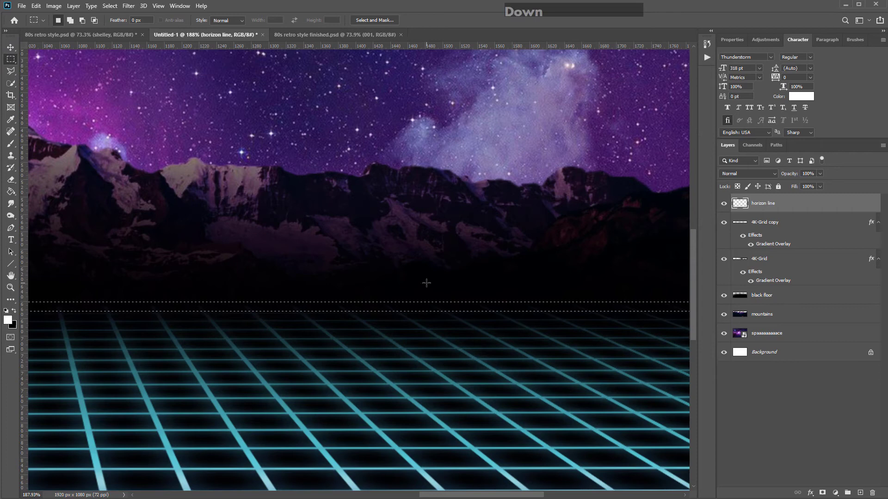
key("Up")
key("Up")
key("Up")
key("Up")
key("Up")
scroll(388, 312, "down", 3)
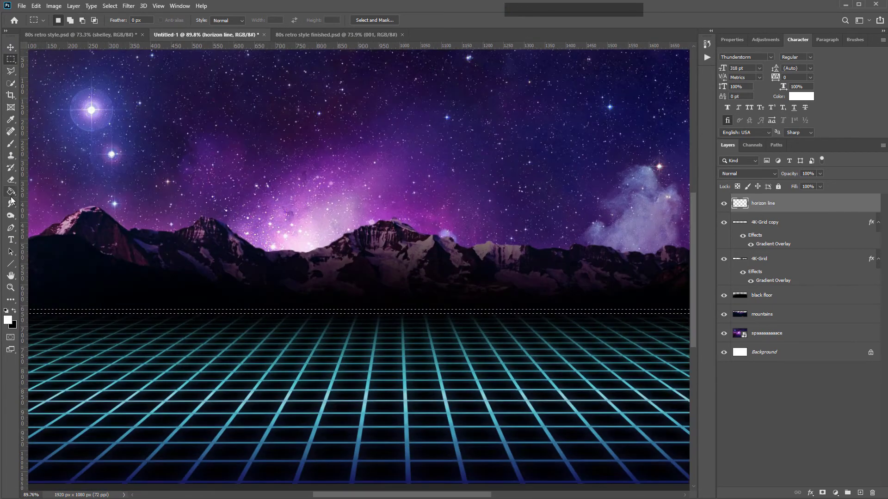
left_click(10, 191)
scroll(253, 311, "up", 2)
left_click(270, 308)
scroll(271, 309, "down", 3)
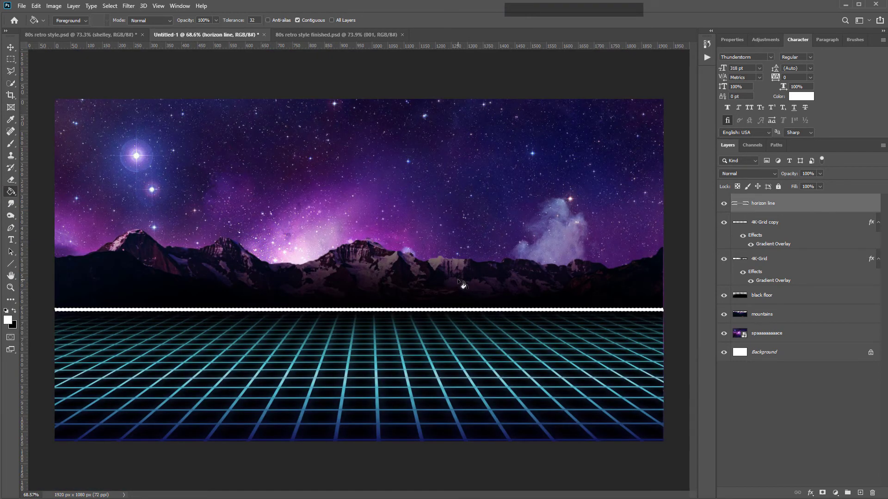
key("ctrl+d")
scroll(539, 335, "up", 2)
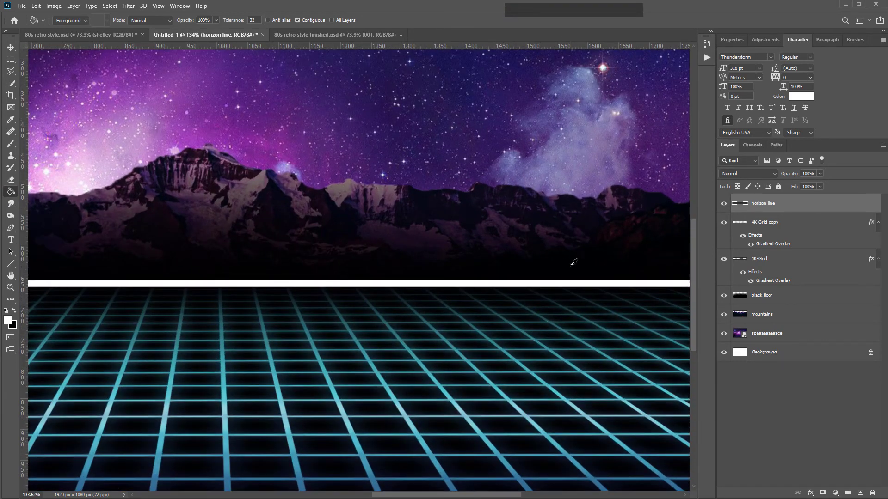
scroll(536, 272, "down", 2)
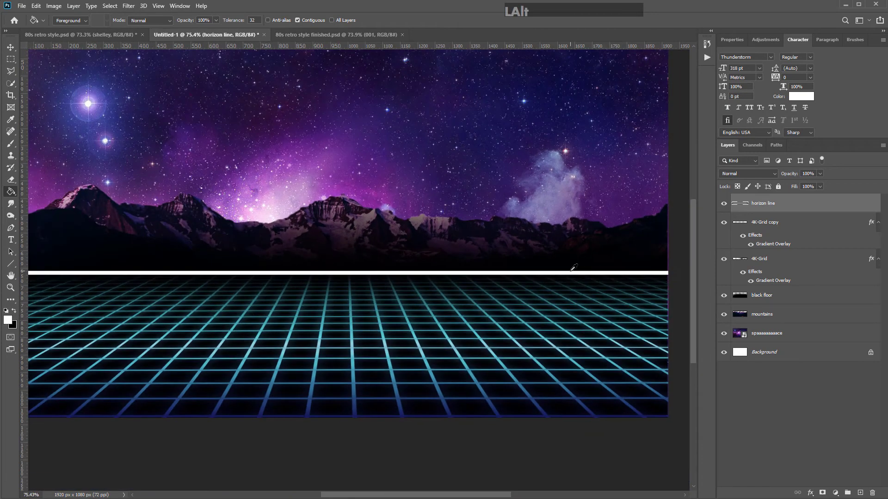
scroll(570, 265, "down", 1)
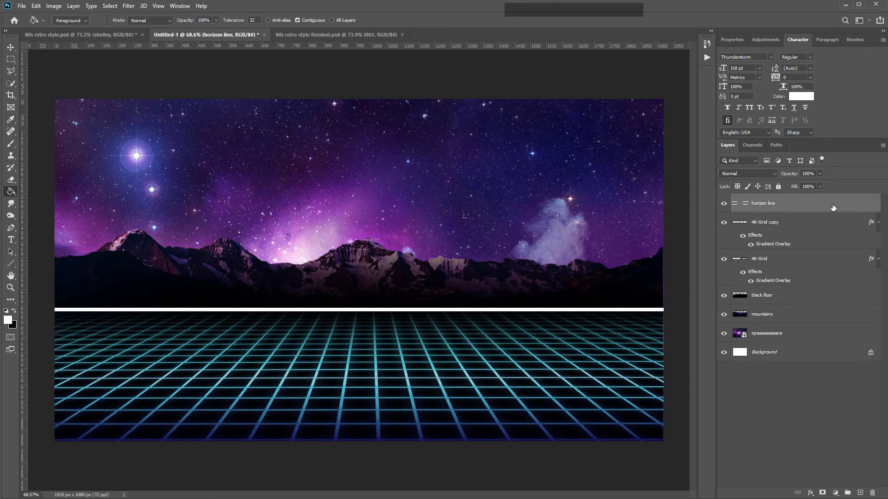
Step: Open the horizon line layer's style settings and enable Outer Glow
left_click(808, 206)
double_click(794, 209)
left_click_drag(481, 84, 367, 171)
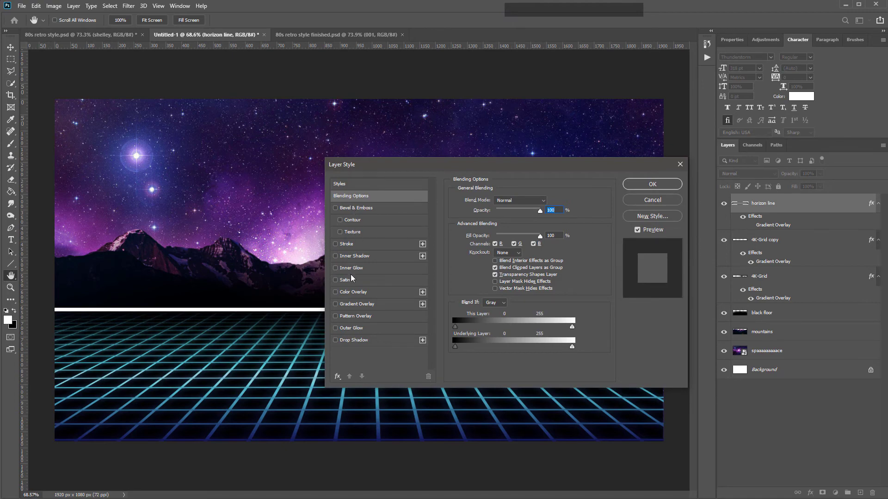
left_click(354, 328)
scroll(268, 310, "up", 5)
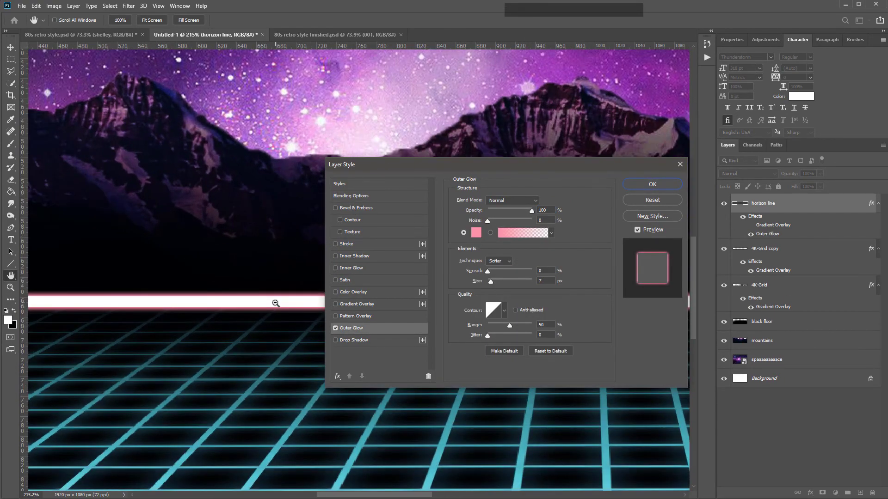
scroll(275, 303, "up", 3)
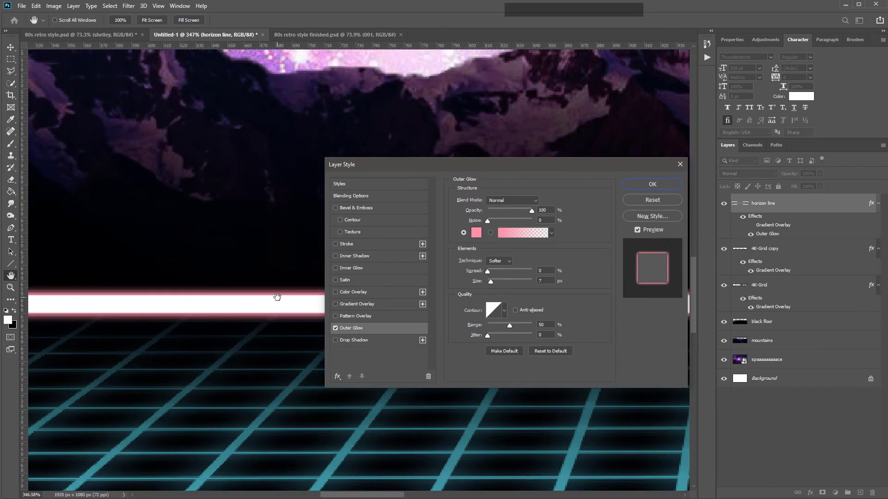
Step: Set the outer glow colour to purple #cf51ee
left_click(478, 233)
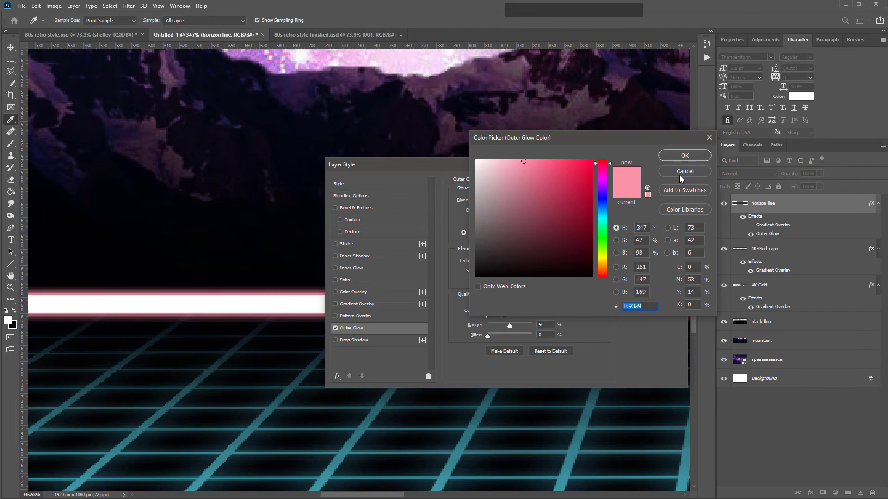
left_click_drag(476, 236, 476, 160)
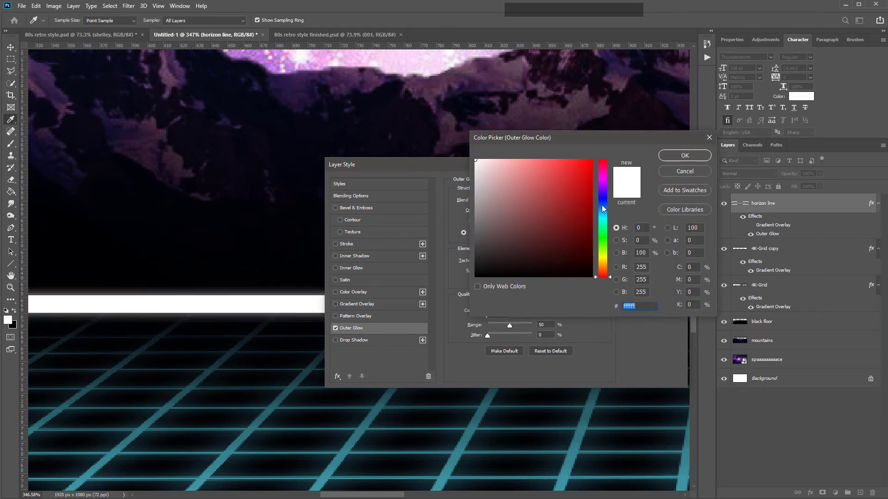
left_click(605, 183)
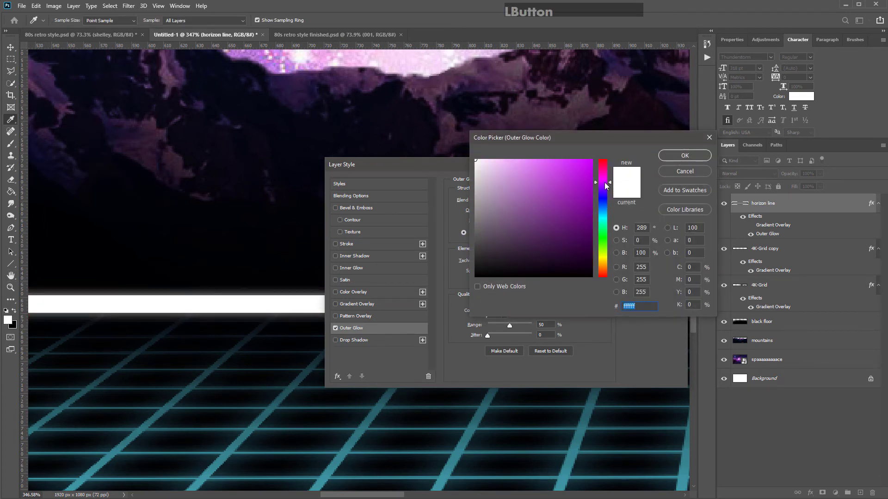
type("cf51ee")
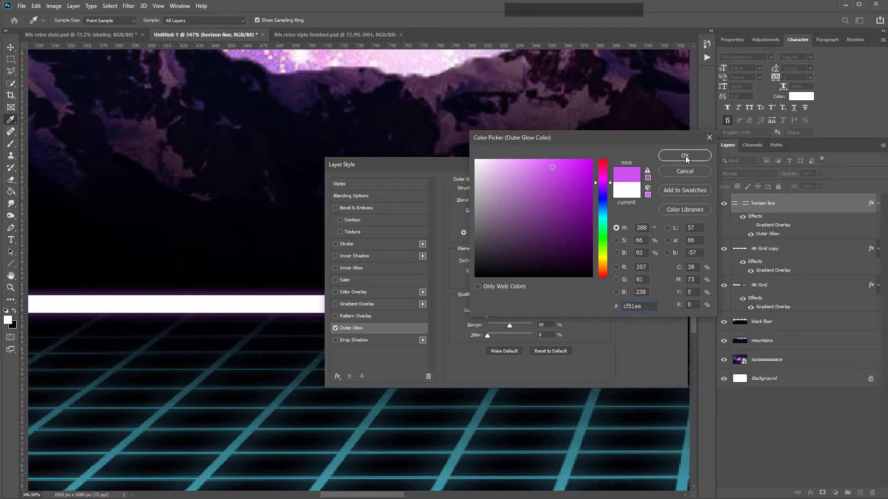
left_click_drag(650, 306, 524, 285)
key("ctrl+c")
left_click(680, 157)
key("space")
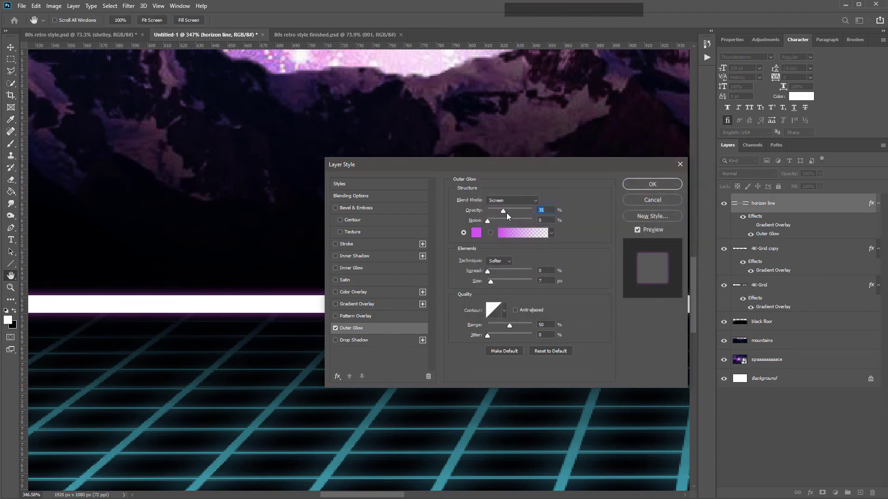
Step: Set the glow opacity to 100%, spread to 2% and size to 32 px
left_click_drag(501, 210, 572, 212)
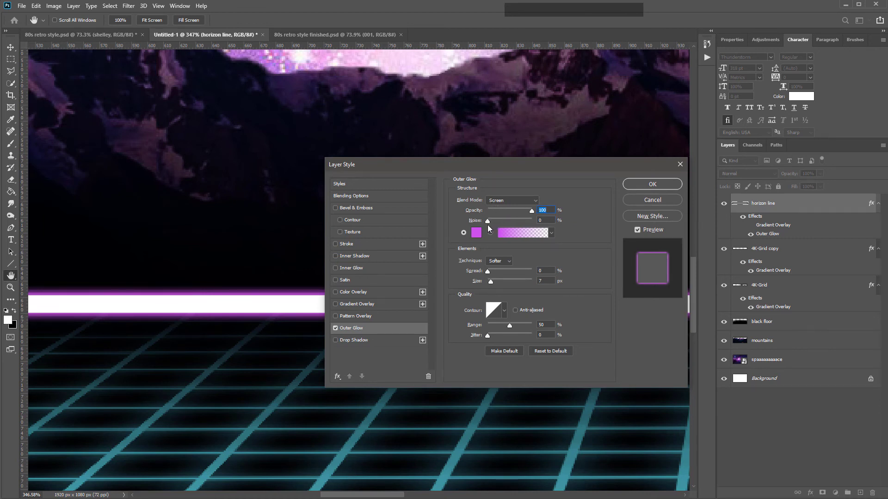
left_click_drag(488, 272, 489, 272)
left_click(489, 272)
mouse_move(489, 272)
left_mouse_down()
mouse_move(515, 271)
mouse_move(490, 273)
left_mouse_up()
left_click(489, 273)
left_click_drag(491, 282, 496, 282)
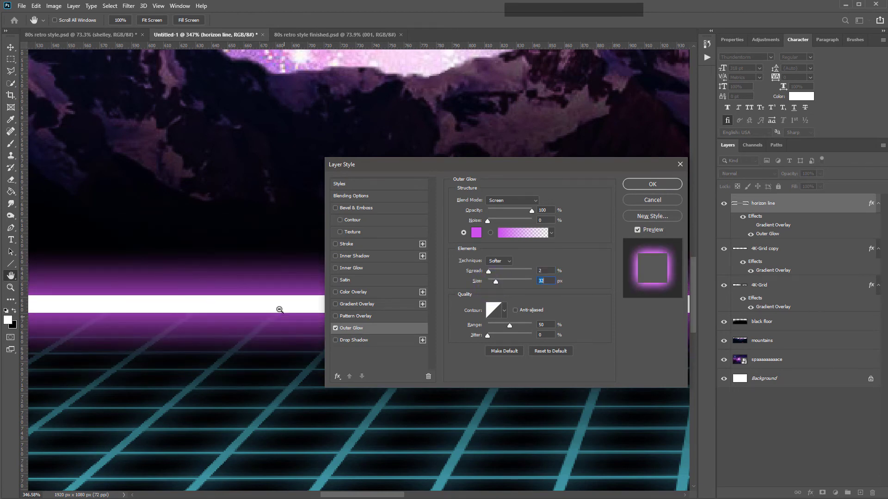
Step: Add a little grainy noise to the outer glow
left_click(276, 320, "alt")
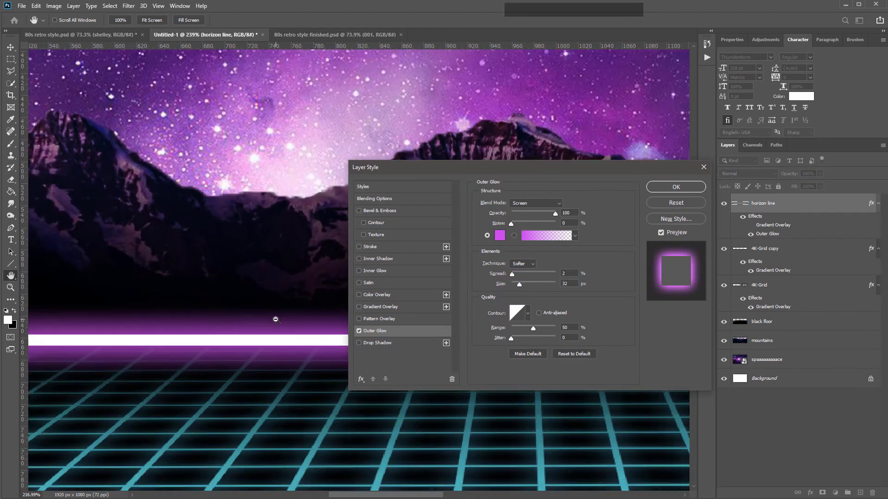
left_click(276, 319, "alt")
left_click(287, 332, "alt")
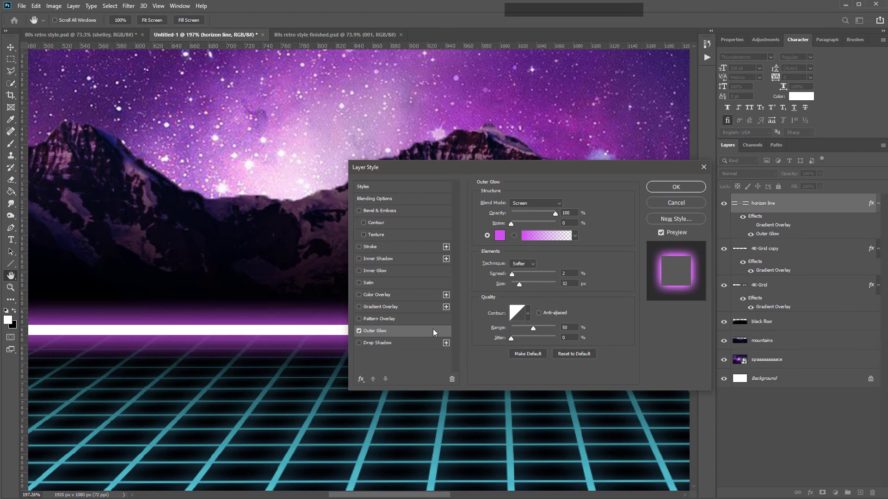
left_click(301, 311, "ctrl")
left_click(301, 311, "ctrl")
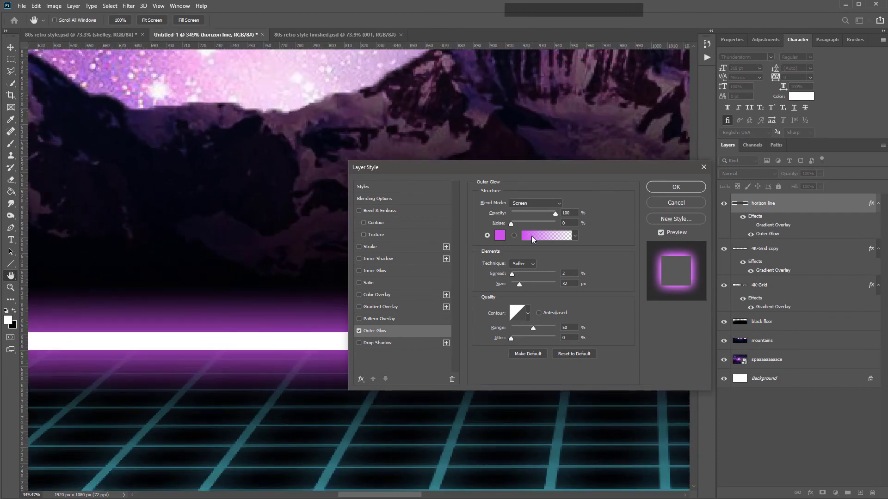
left_click_drag(510, 223, 514, 223)
left_click(514, 224)
Step: Enable an Inner Glow on the horizon line in purple #cf51ee
left_click(514, 223)
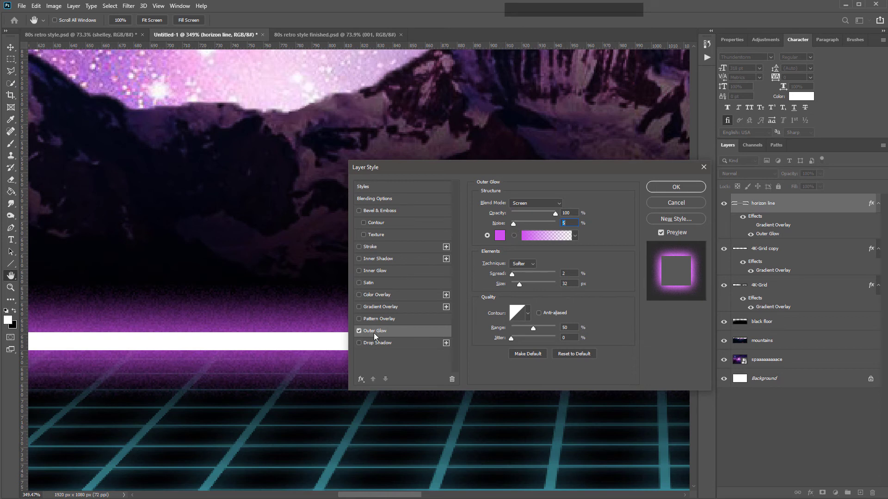
left_click(385, 271)
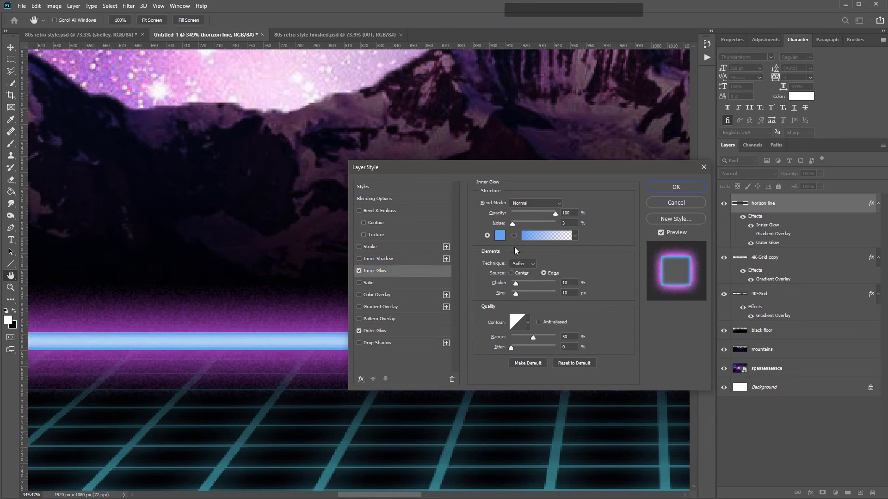
left_click(499, 238)
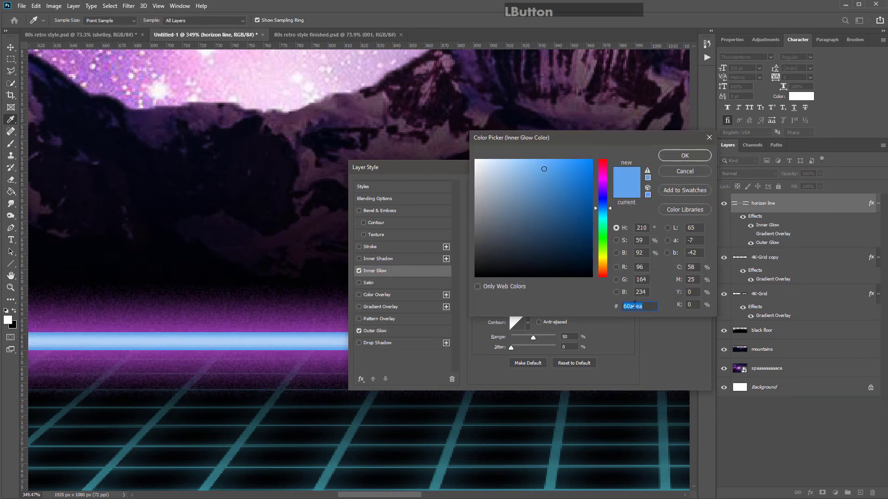
double_click(632, 306)
key("ctrl+v")
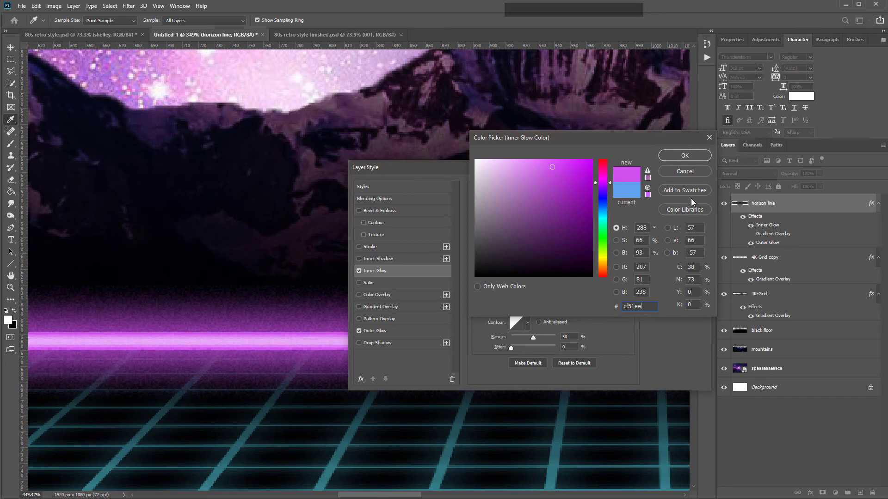
left_click(684, 156)
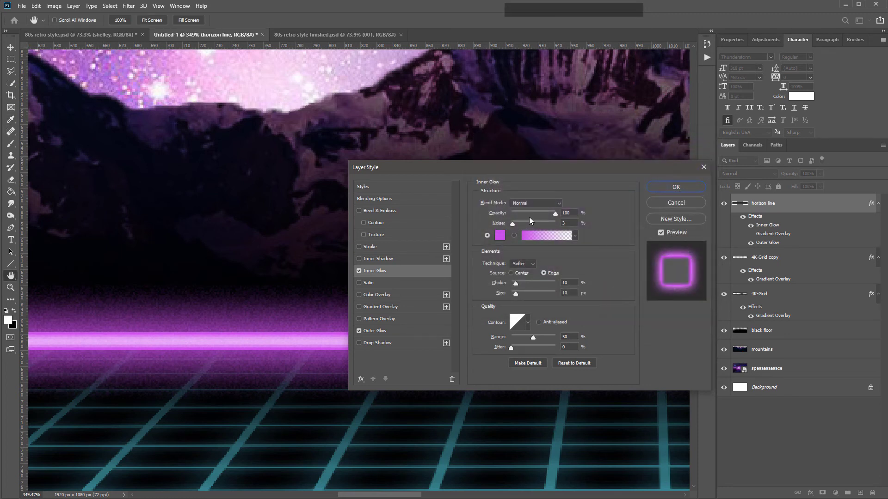
Step: Switch the inner glow blend mode to Normal instead of Screen
left_click(553, 212)
left_click(528, 209)
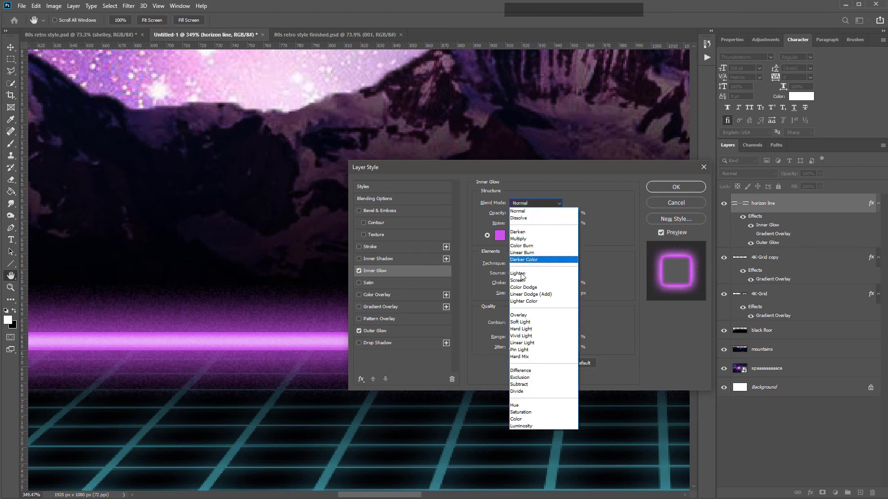
left_click(524, 283)
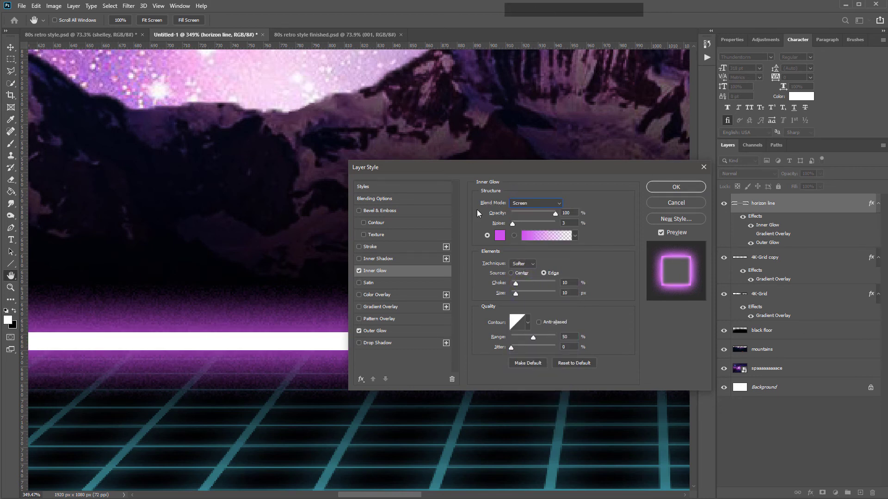
left_click(530, 206)
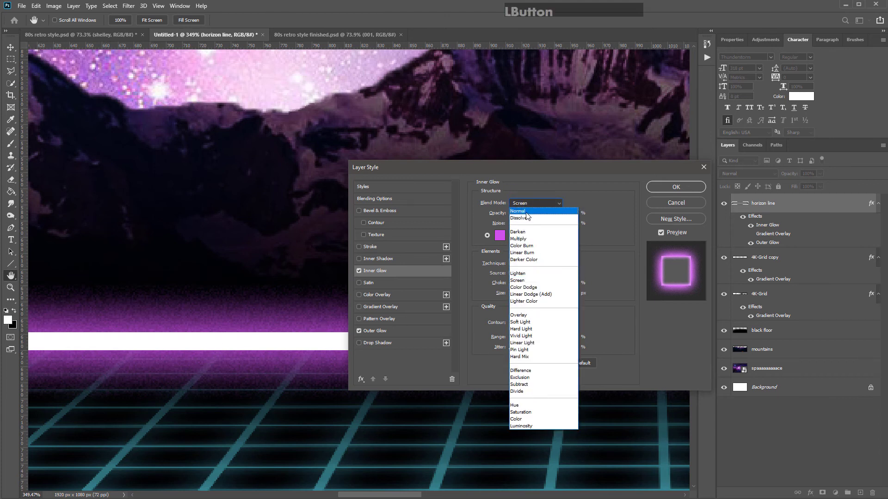
left_click(524, 208)
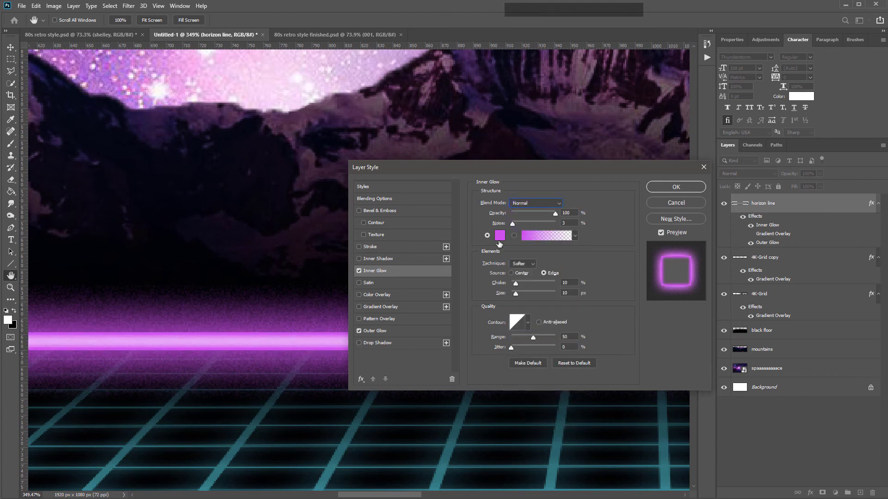
Step: Set the inner glow choke to 5 and shrink its size to about 8 px
left_click(512, 283)
left_click(515, 283)
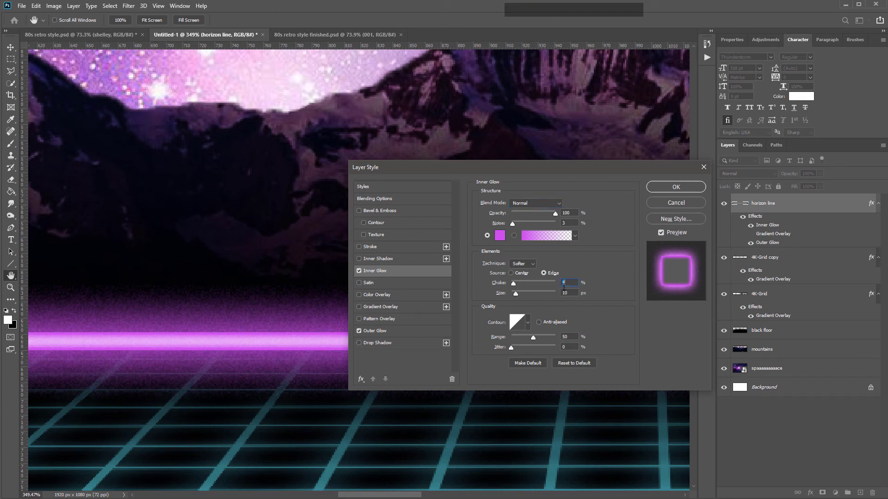
left_click_drag(516, 295, 515, 294)
left_click(514, 293)
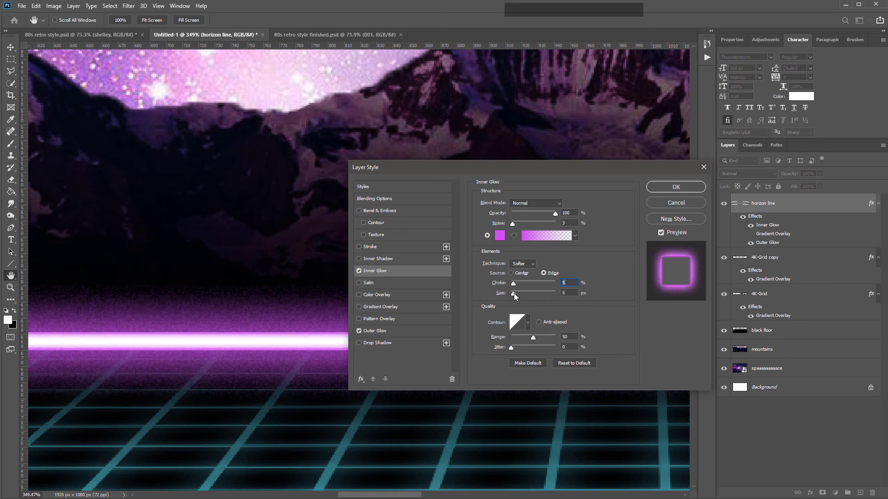
key("Tab")
left_click_drag(513, 294, 517, 292)
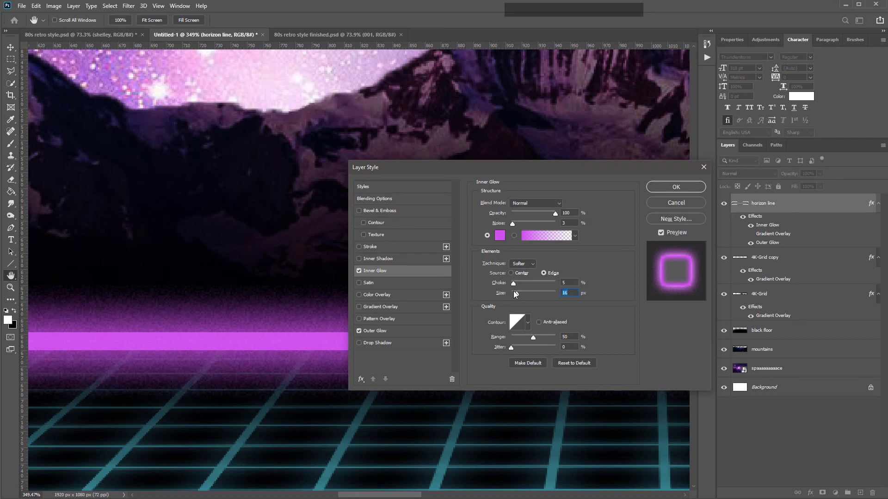
left_click_drag(514, 291, 516, 293)
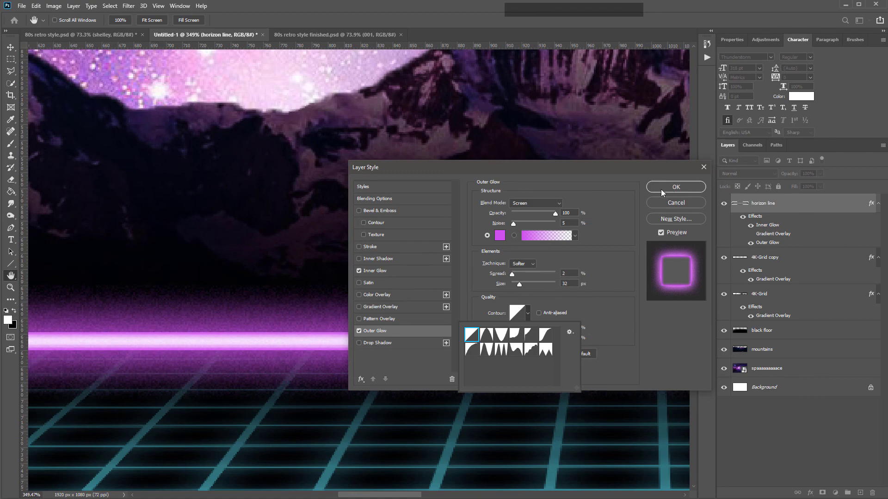
left_click(675, 187)
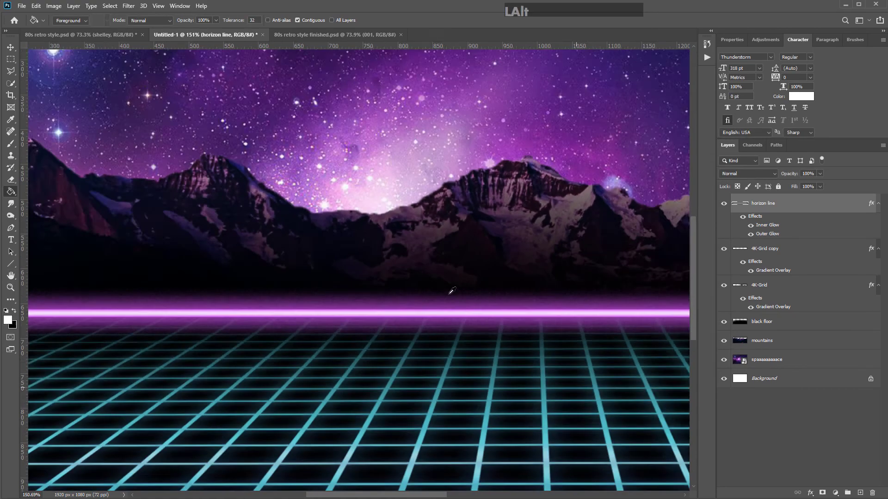
scroll(455, 304, "down", 3)
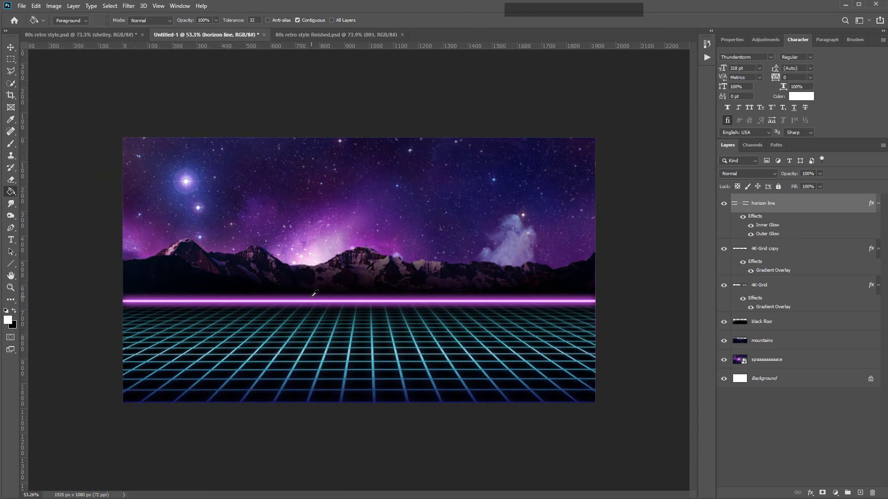
scroll(314, 294, "up", 3)
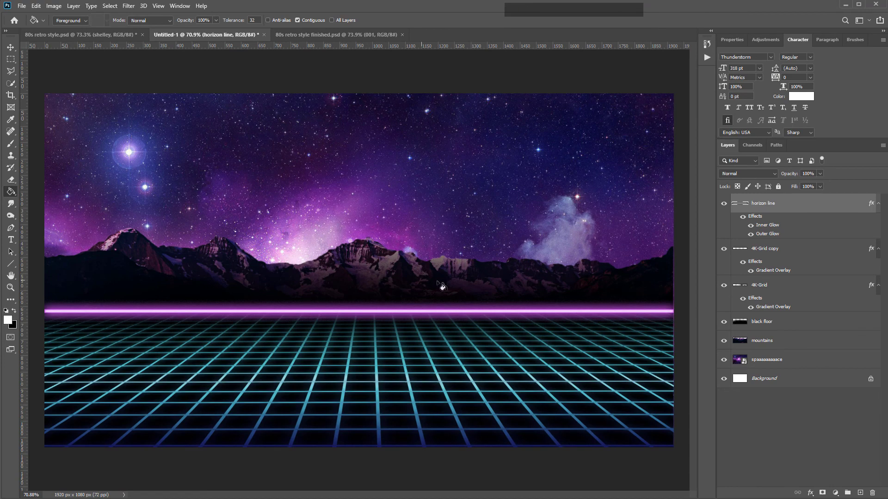
key("e")
scroll(328, 301, "up", 2)
scroll(385, 303, "down", 4)
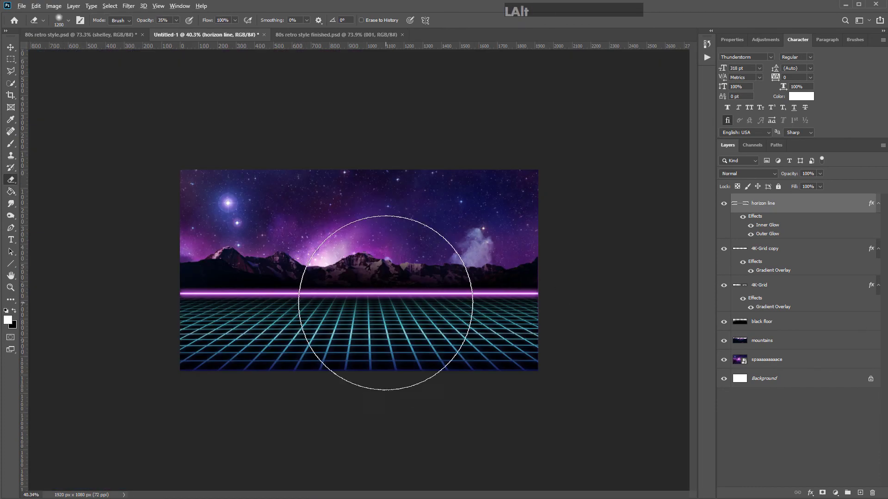
scroll(385, 302, "up", 3)
scroll(544, 295, "down", 1)
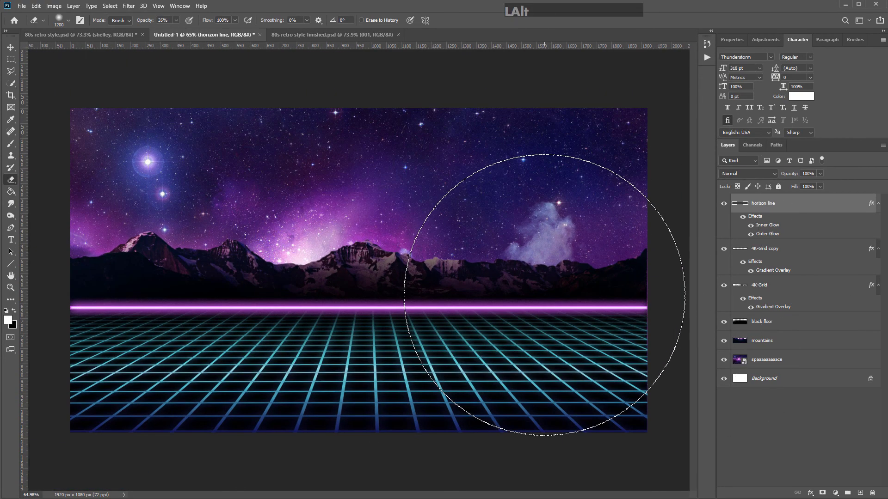
scroll(463, 208, "down", 1)
scroll(610, 287, "down", 1)
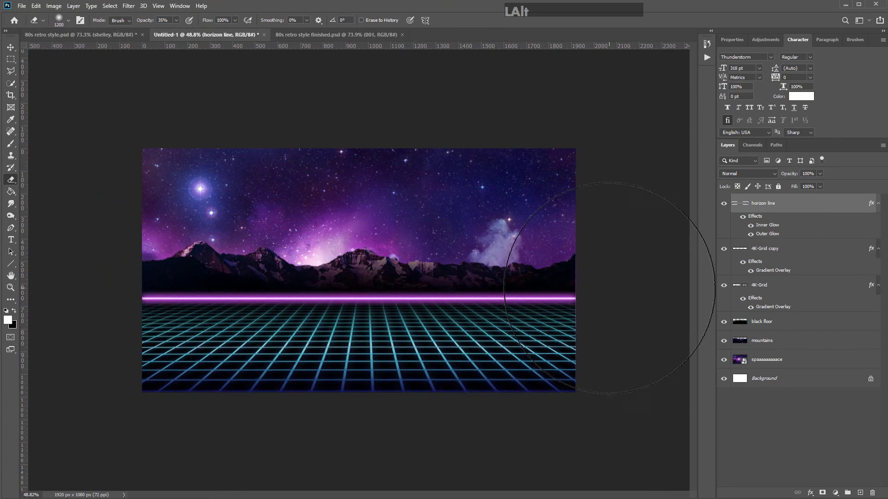
mouse_move(610, 287)
left_mouse_down()
mouse_move(584, 276)
mouse_move(589, 264)
mouse_move(590, 284)
left_mouse_up()
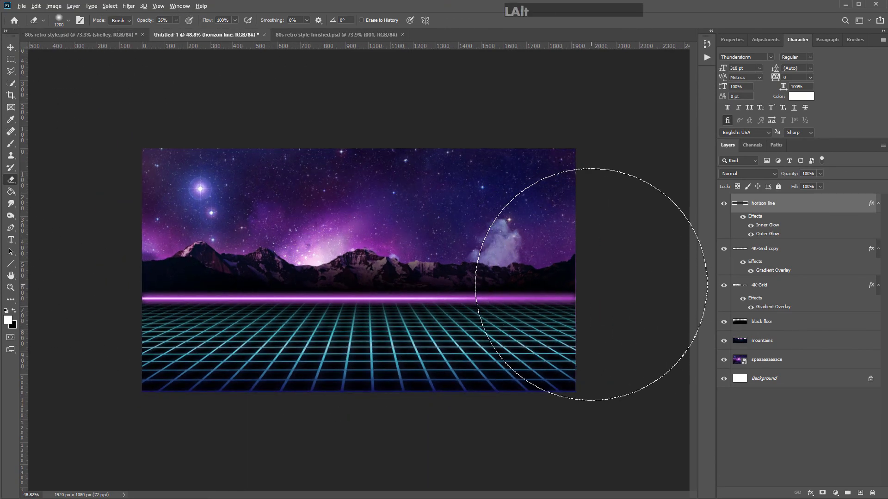
scroll(590, 285, "up", 3)
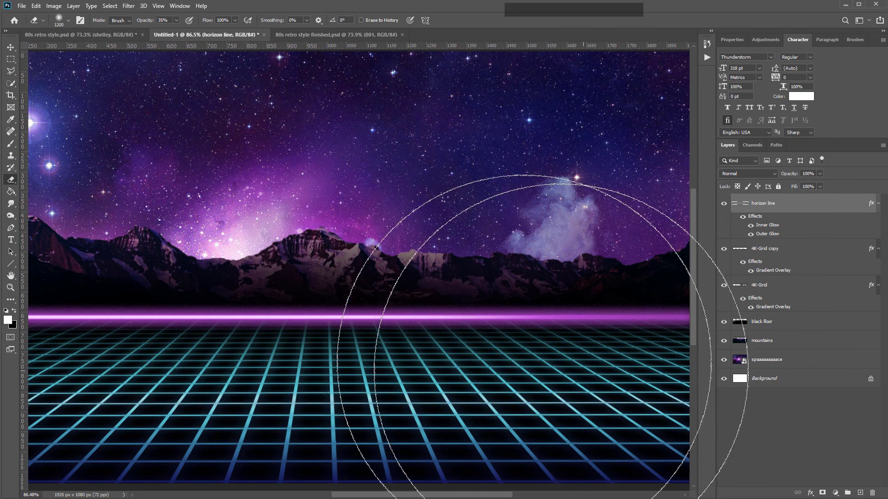
scroll(458, 259, "down", 3)
key("ctrl+z")
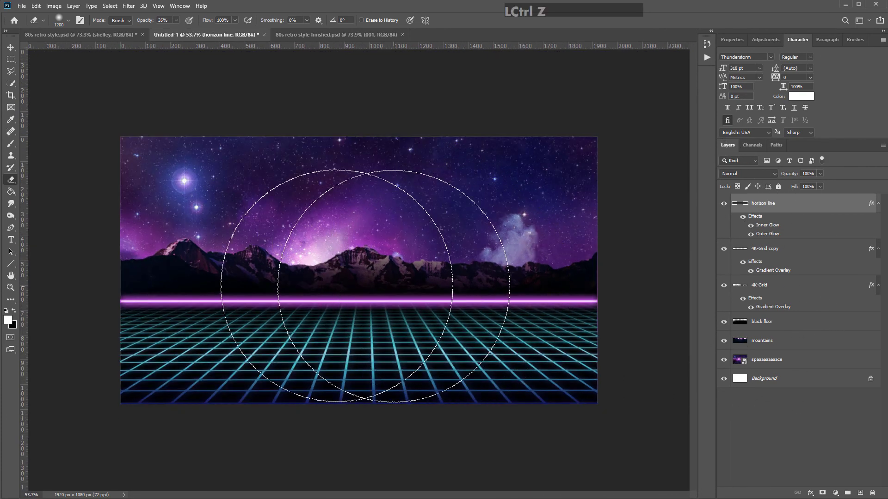
Step: Rasterize the horizon line's layer style to bake in the glow
right_click(799, 207)
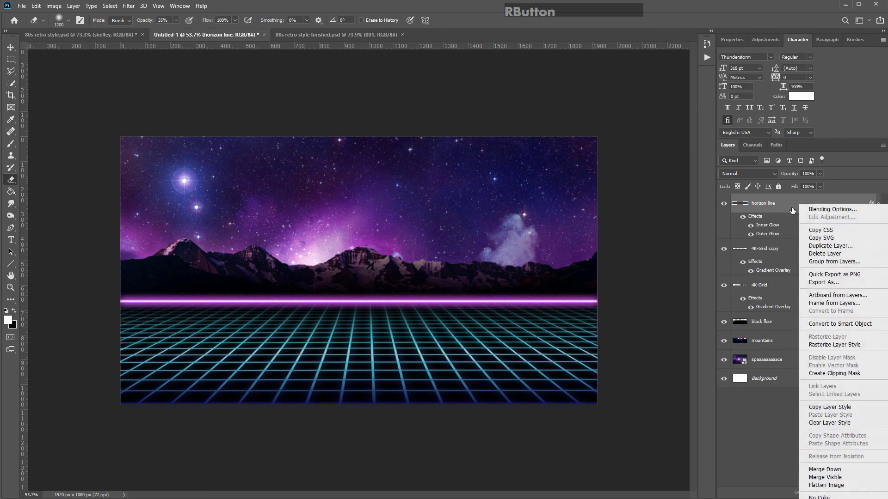
left_click(859, 343)
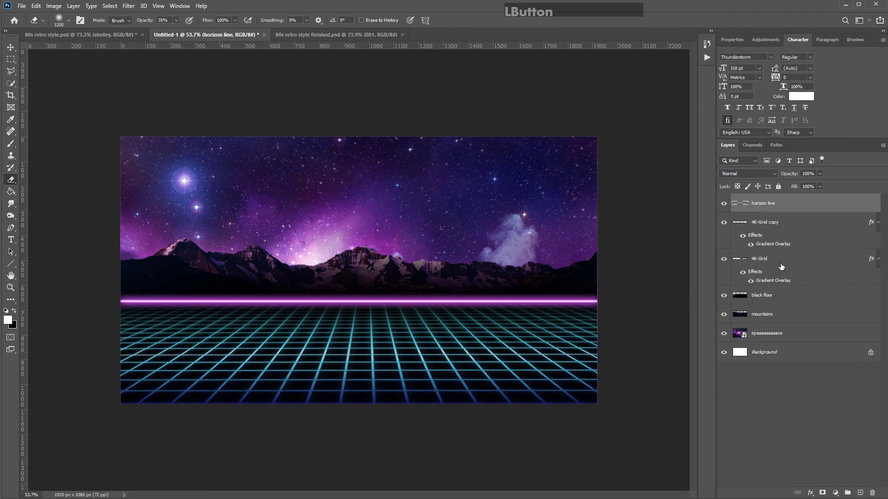
scroll(416, 274, "up", 1)
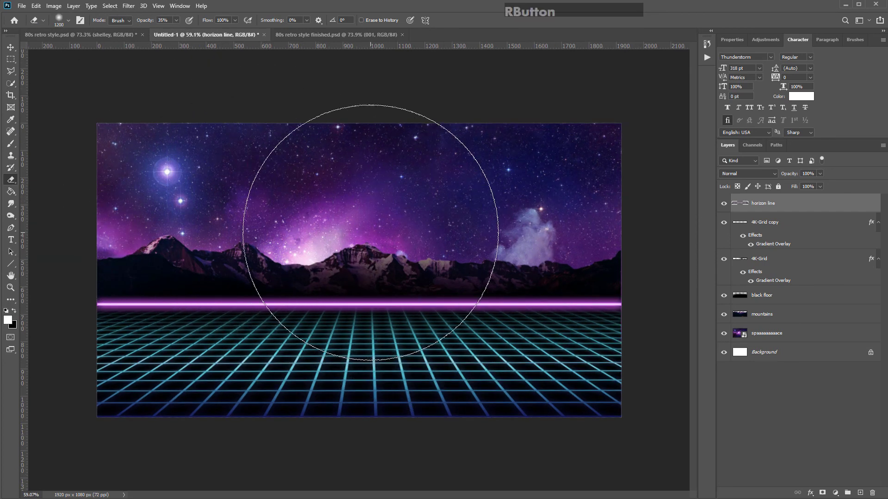
Step: Set the soft eraser brush size to 1000 px
right_click(374, 234)
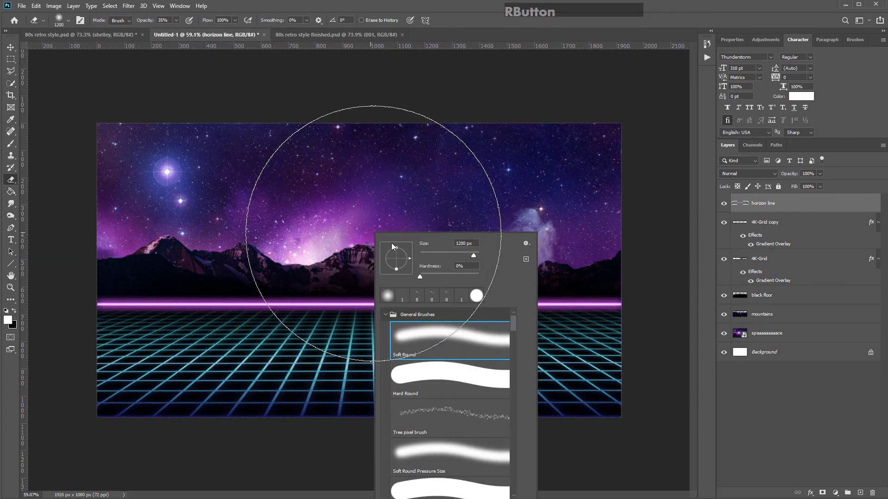
left_click(475, 244)
type("1000")
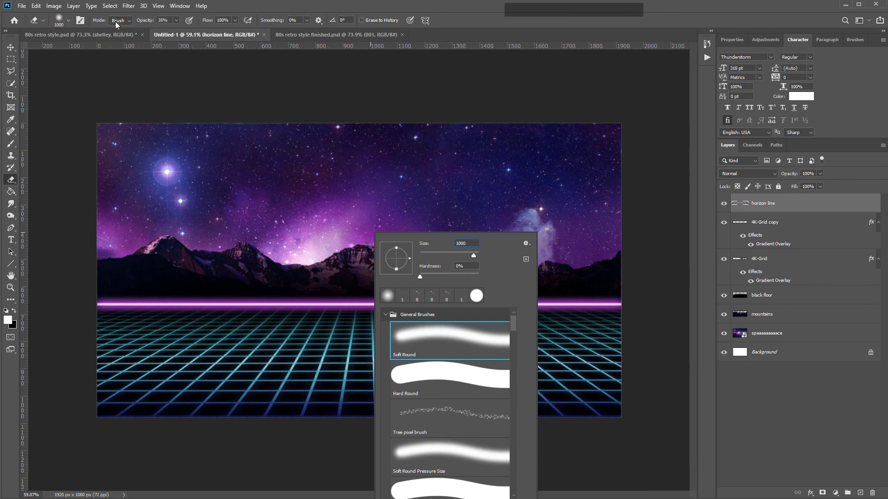
left_click(206, 21)
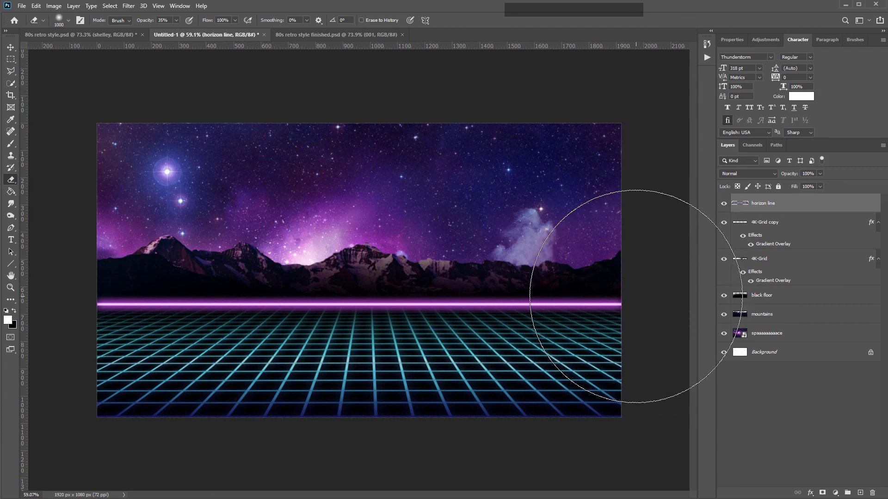
Step: Erase the right and left ends of the horizon line so it fades out
left_click_drag(632, 296, 632, 296)
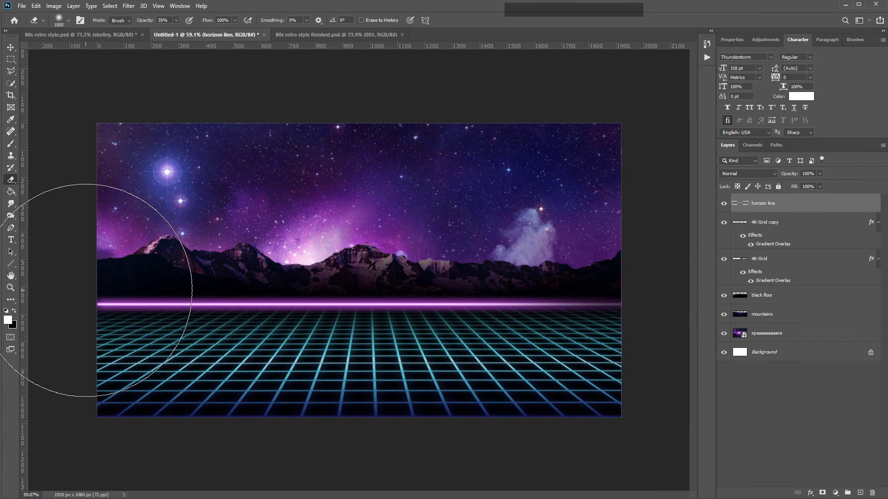
left_click_drag(107, 282, 106, 282)
scroll(231, 226, "down", 2)
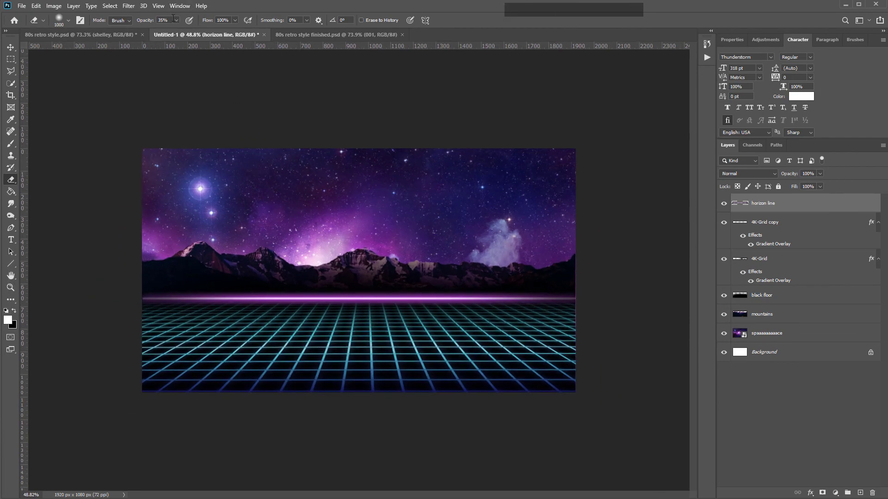
scroll(365, 273, "up", 3)
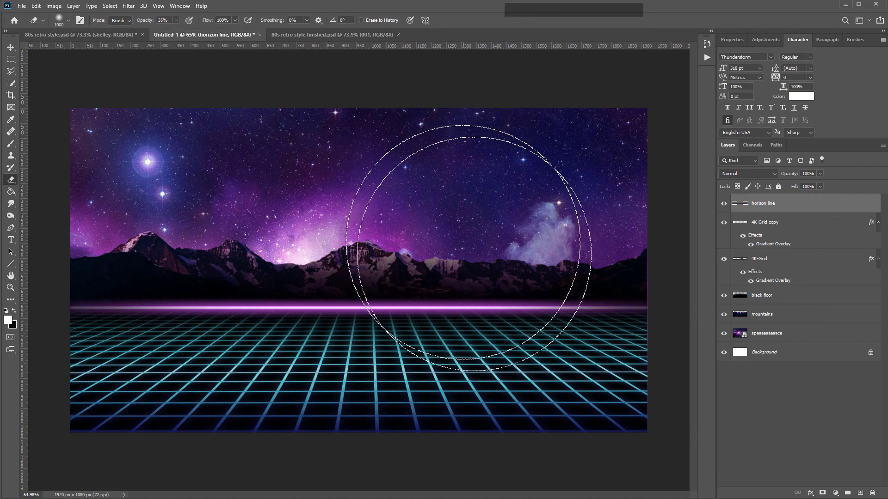
scroll(539, 287, "down", 1)
scroll(513, 283, "down", 2)
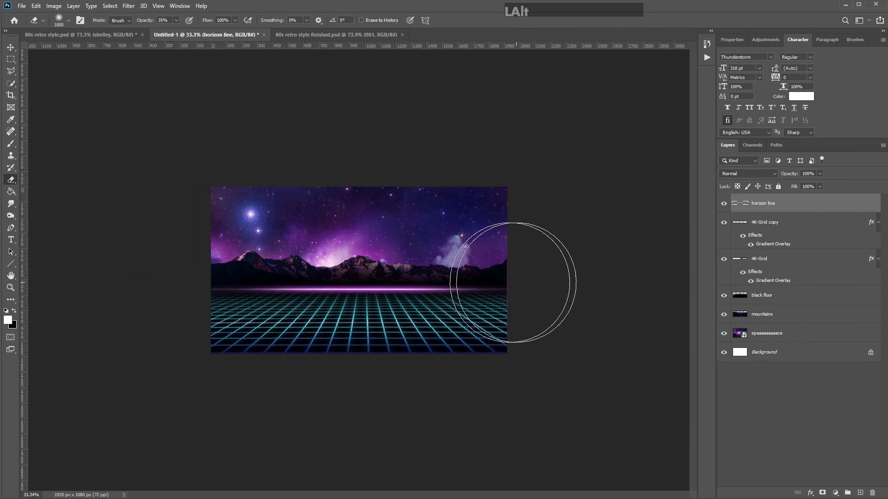
scroll(361, 276, "down", 1)
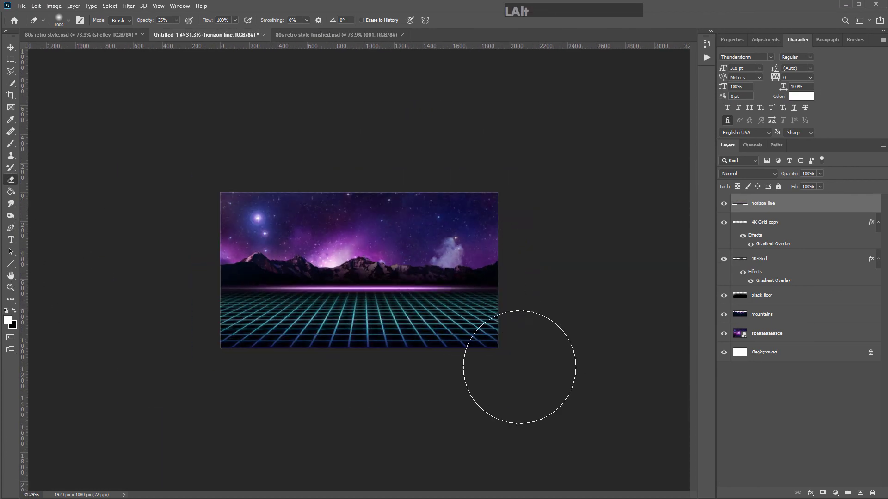
scroll(360, 272, "up", 3)
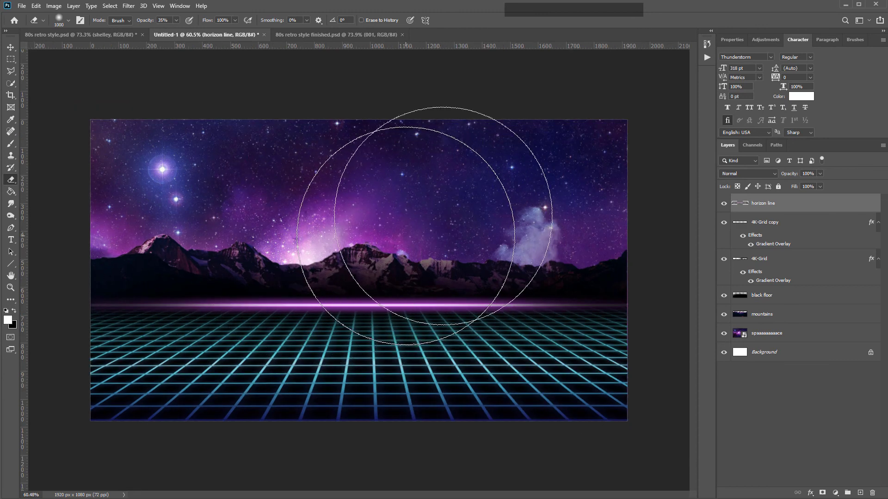